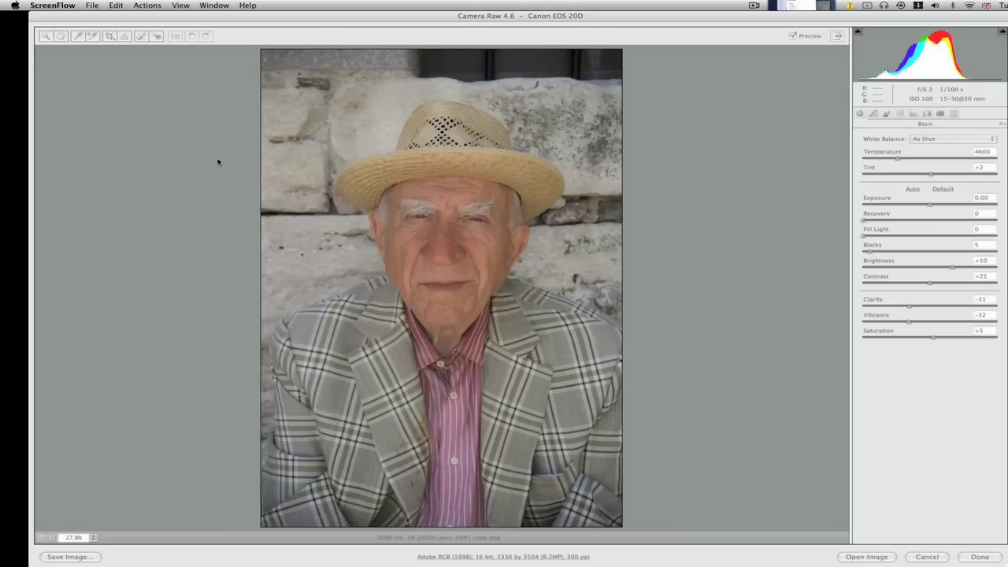
Step: Examine the man's eyes and face up close and return to the full portrait view
left_click(274, 22)
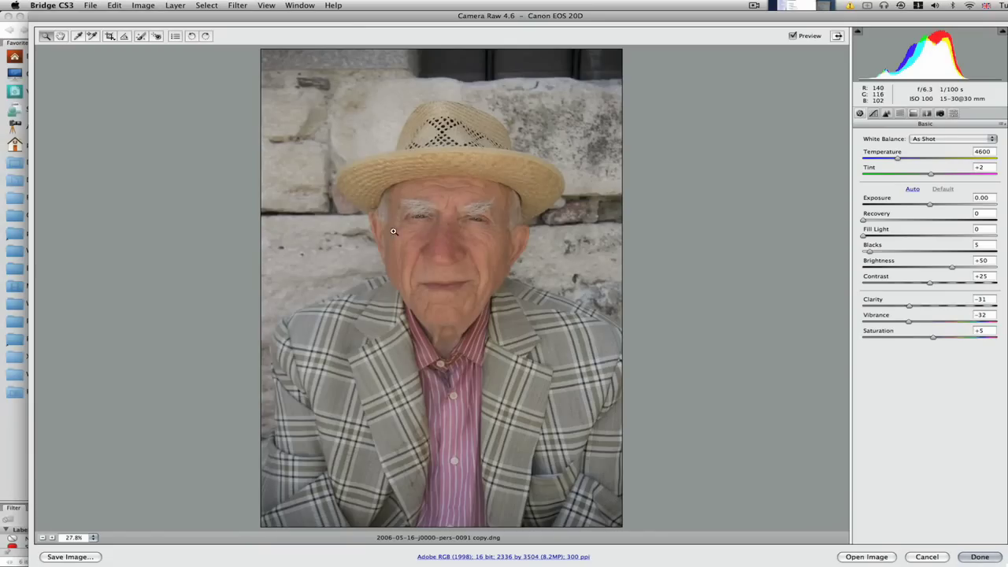
left_click_drag(439, 219, 543, 289)
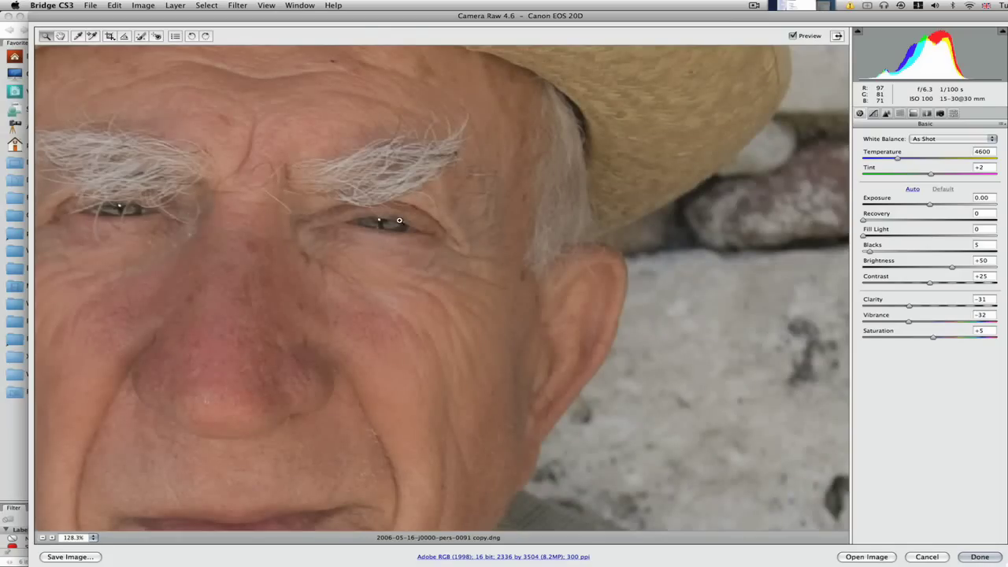
right_click(400, 220)
left_click(424, 278)
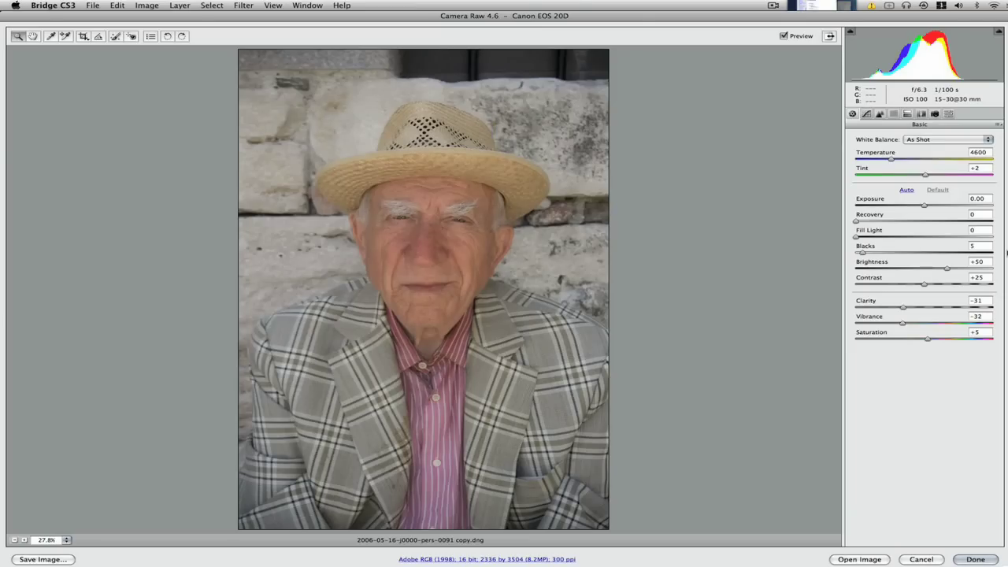
Step: Brighten the portrait by raising the Exposure to +1.15
left_click(924, 205, "alt")
left_click_drag(854, 202, 856, 207)
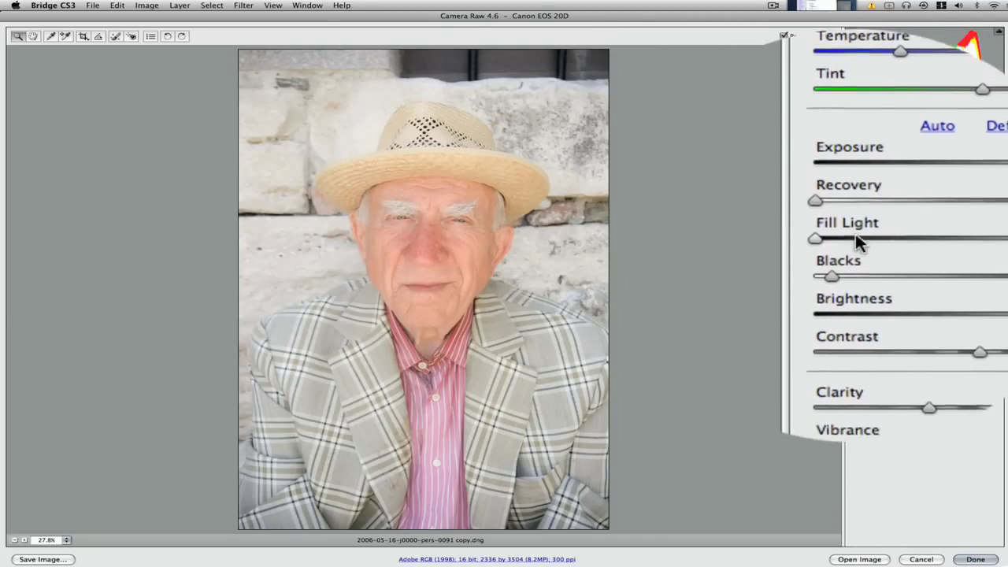
left_click(855, 219)
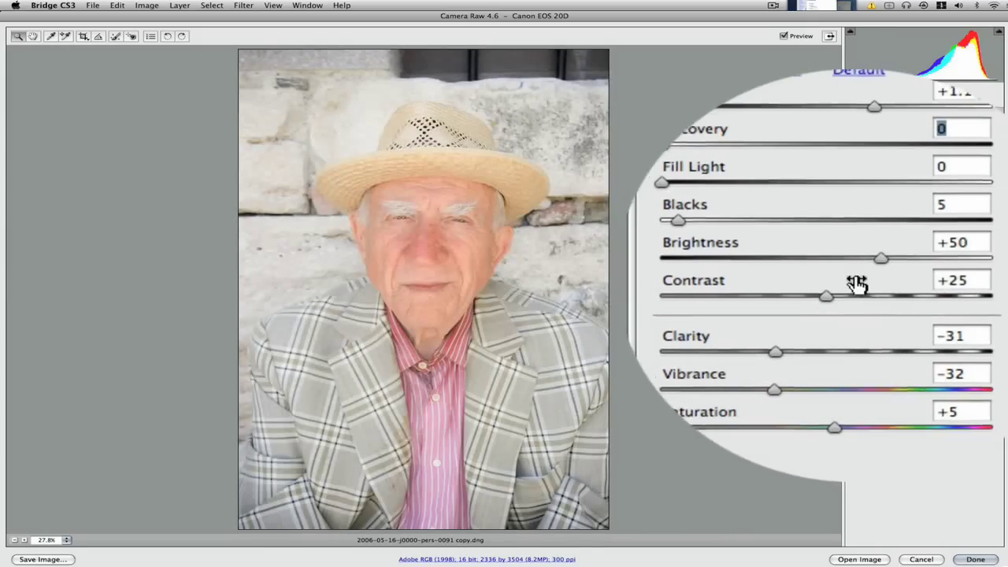
Step: Set the portrait's Brightness to +43
left_click_drag(855, 271, 858, 272)
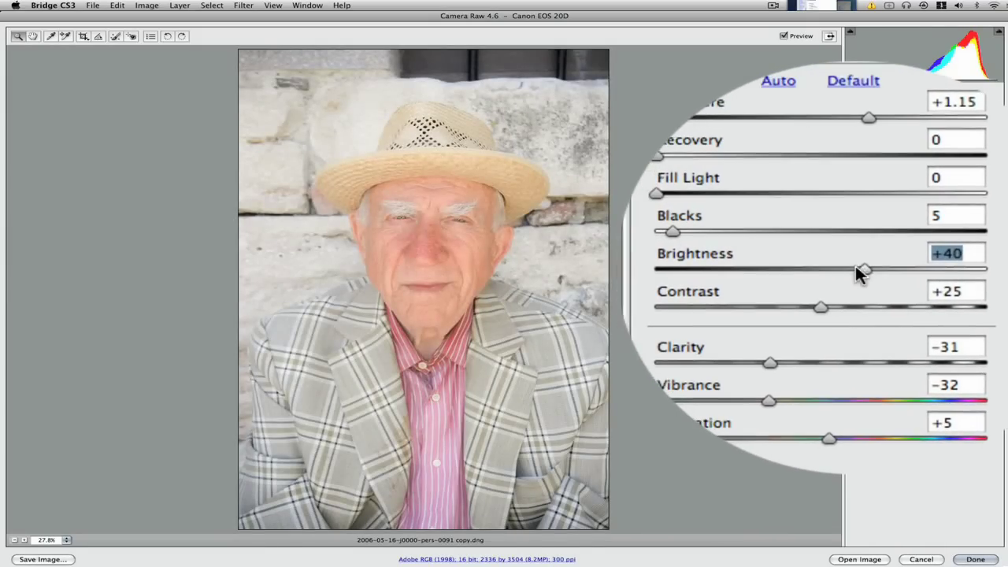
key("Up")
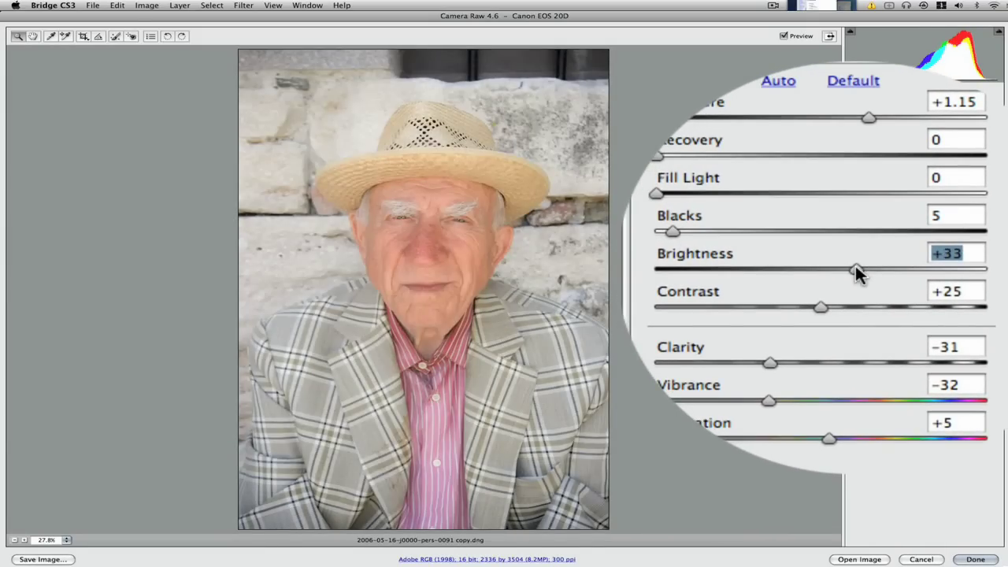
key("Up")
key("Up")
key("Up")
key("Up")
key("Up")
key("Up")
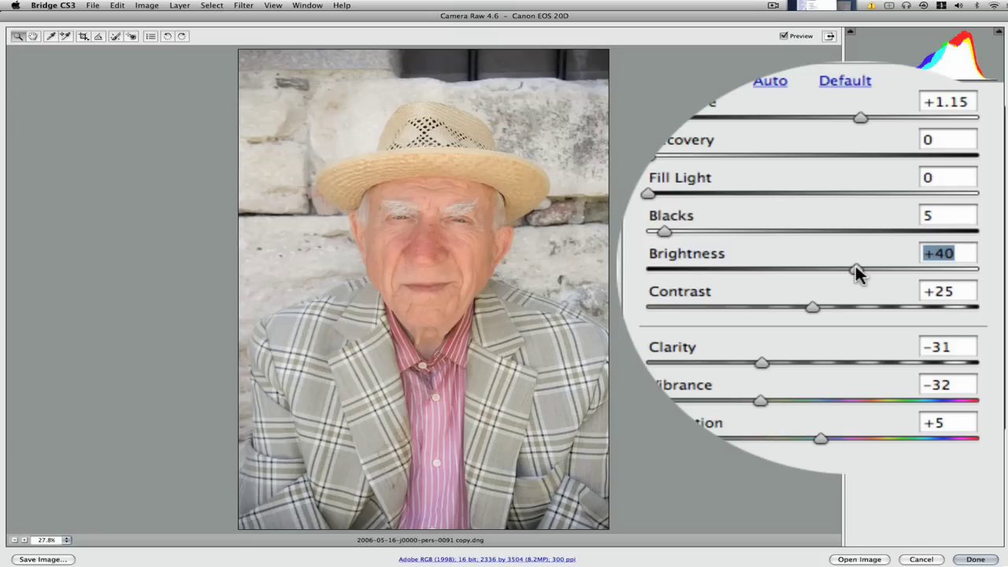
key("Up")
key("Up")
key("Up")
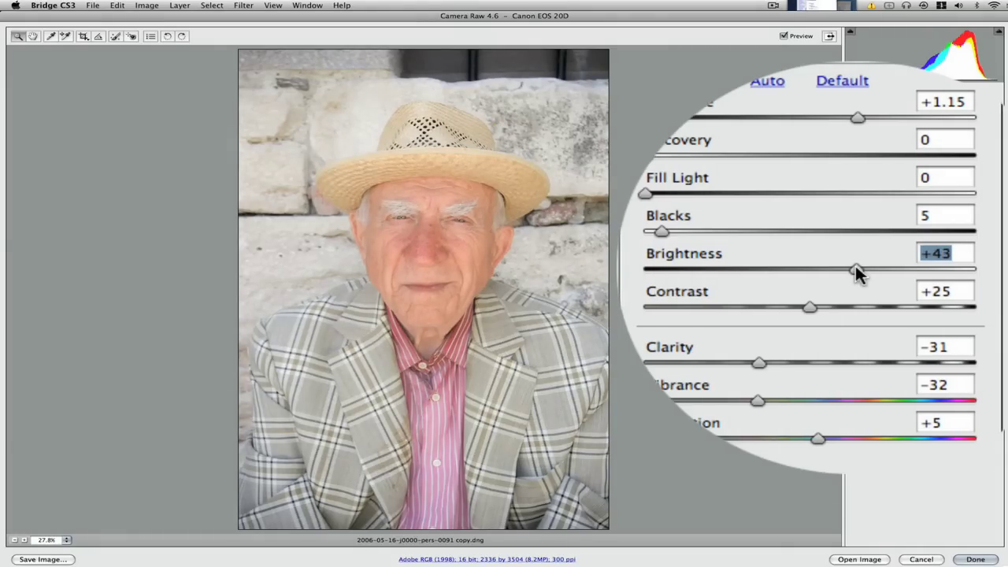
Step: Increase the portrait's Contrast to +40
left_click(855, 281)
key("Up")
key("Up")
key("Up")
key("Up")
key("Up")
key("Up")
key("Up")
key("Up")
key("Up")
key("Up")
key("Up")
key("Up")
key("Up")
key("Up")
key("Up")
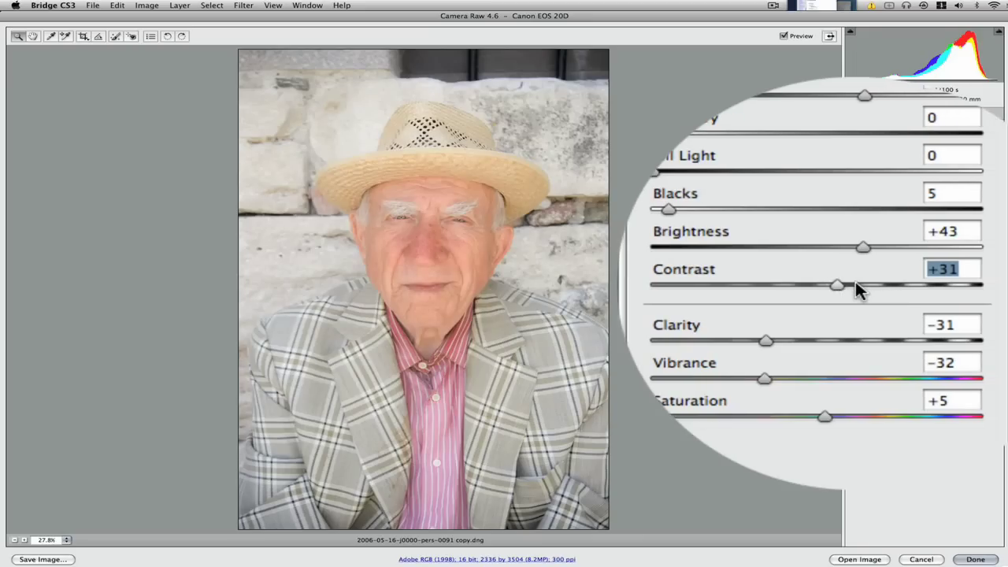
key("Down")
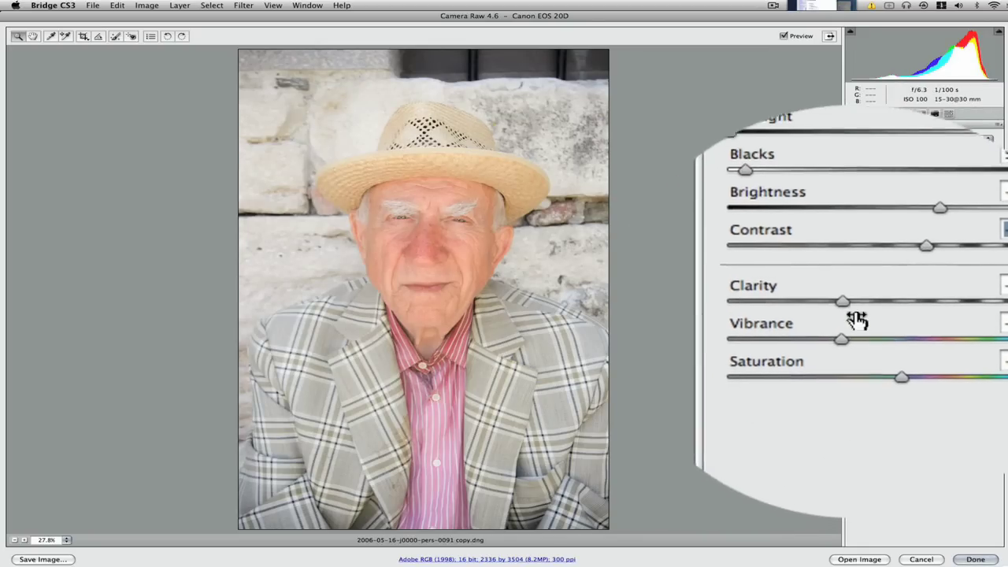
Step: Try low and high Clarity values on the portrait, ending at about +61
left_click(857, 305)
key("shift+Up")
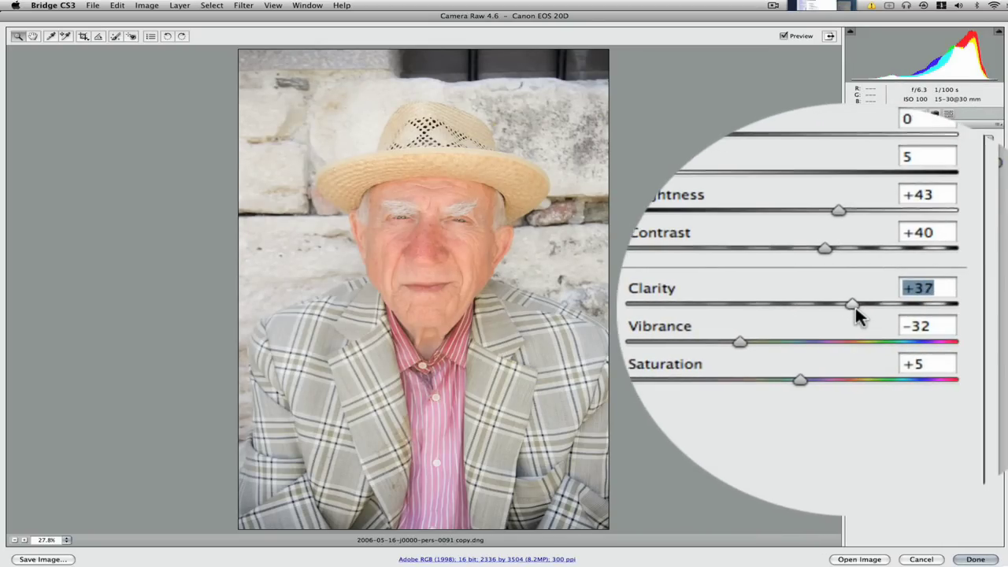
key("shift+Up")
key("Up")
key("Up")
key("Up")
key("Up")
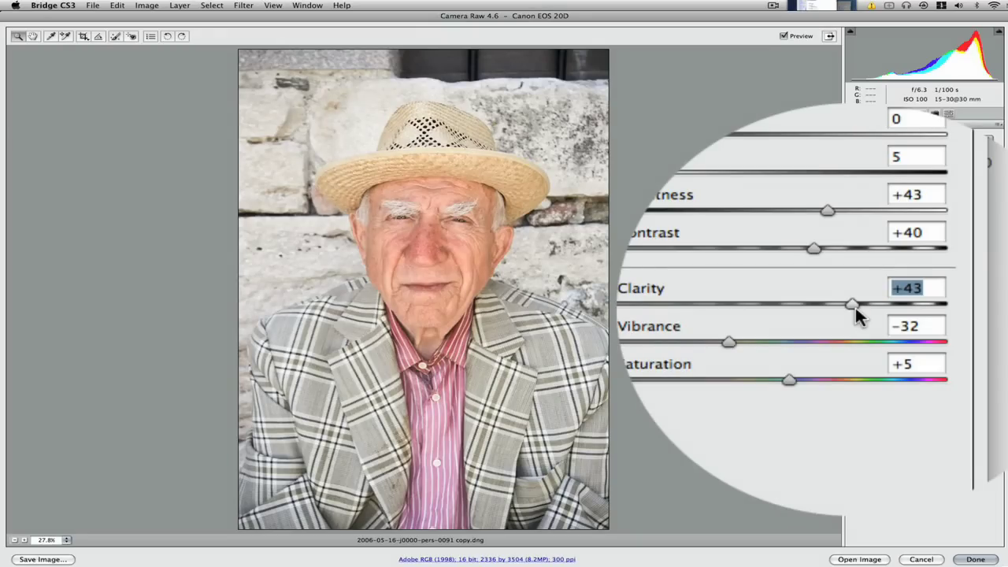
key("Up")
key("Up")
key("Up")
key("Up")
key("Up")
key("Up")
key("Up")
key("Up")
key("Up")
key("Up")
key("Up")
key("Up")
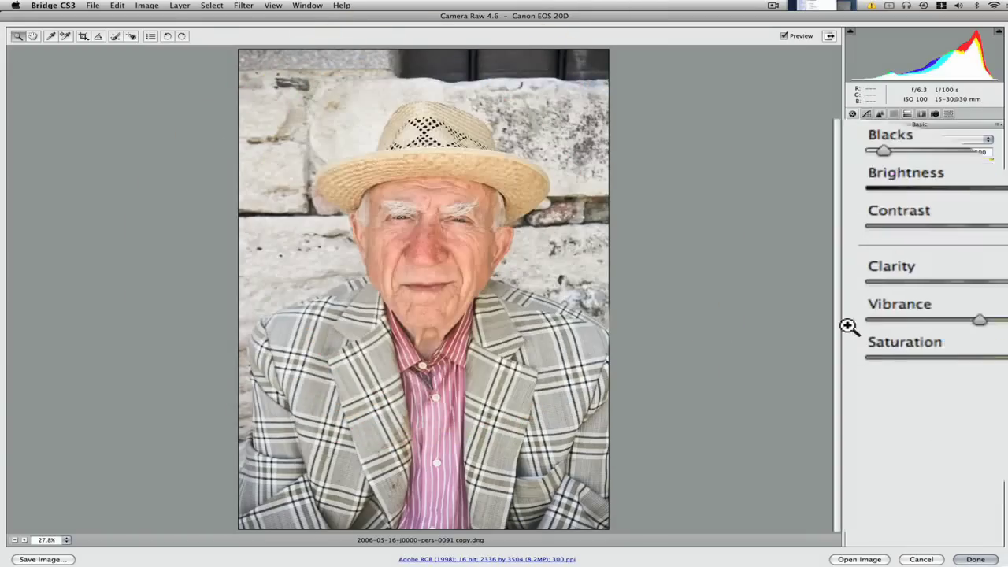
left_click_drag(962, 306, 932, 306)
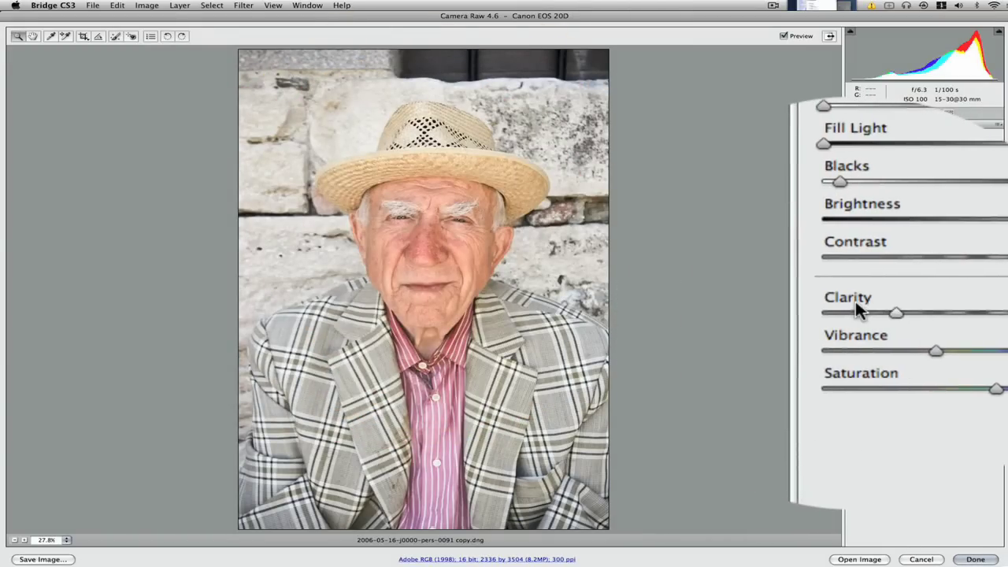
mouse_move(855, 302)
left_mouse_down()
mouse_move(858, 312)
mouse_move(855, 304)
left_mouse_up()
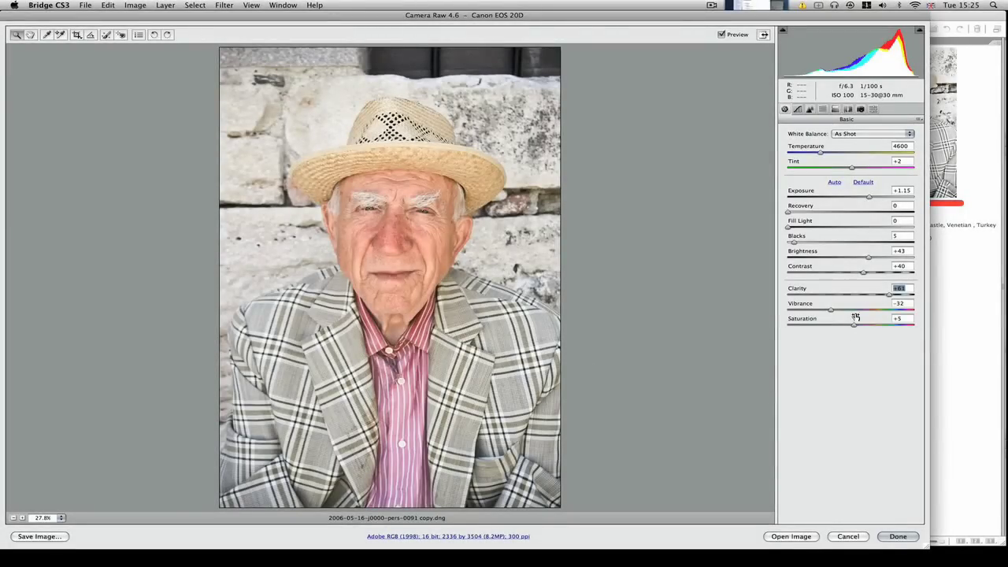
Step: Set the portrait's Clarity to +51, comparing it with lower values
left_click_drag(876, 296, 836, 297)
key("Up")
key("Up")
key("Up")
key("Up")
key("Up")
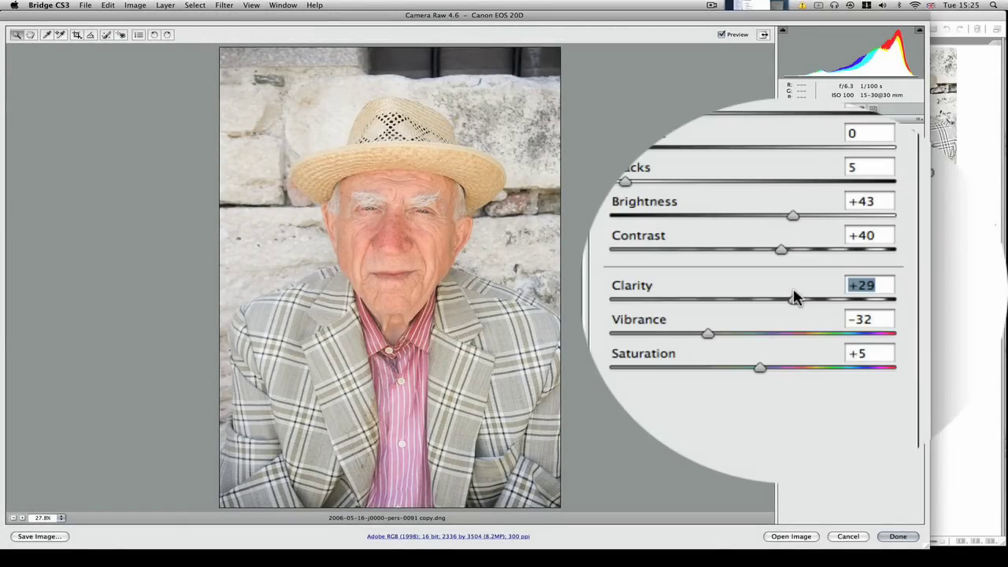
key("Up")
key("Up")
key("Up")
key("Up")
key("Up")
key("shift+Up")
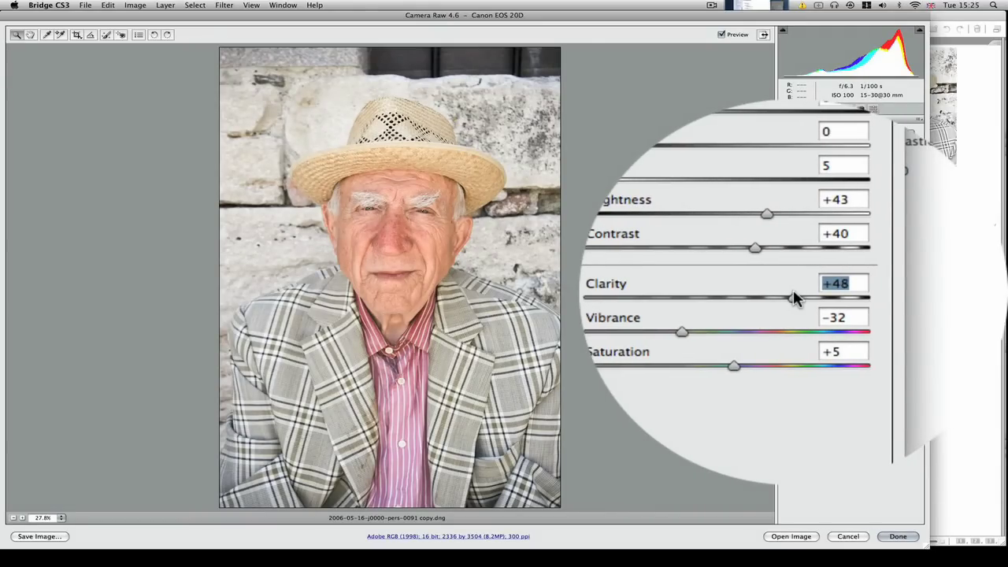
key("Up")
key("Up")
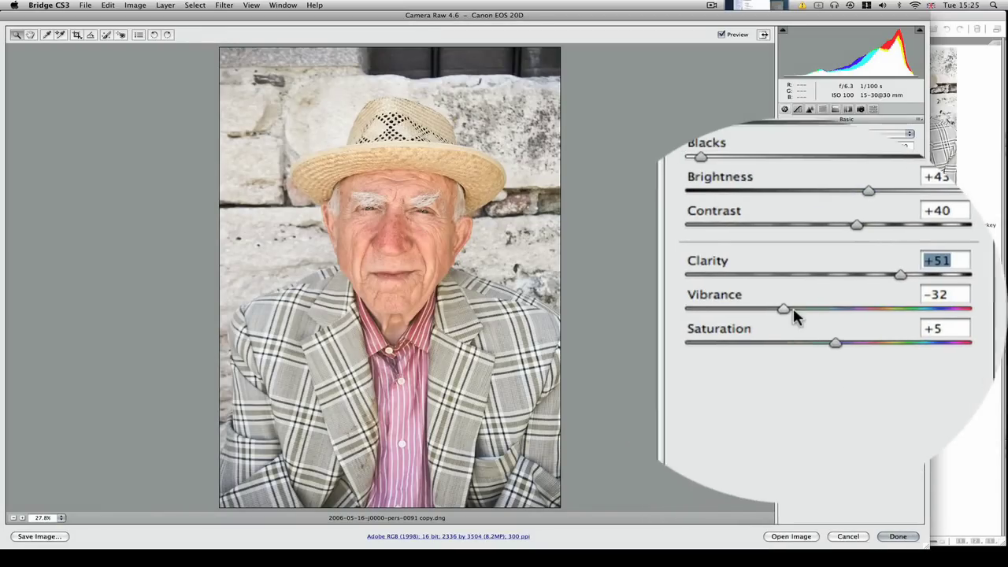
Step: Adjust the Vibrance of the portrait's colors to -25
key("Tab")
type("3")
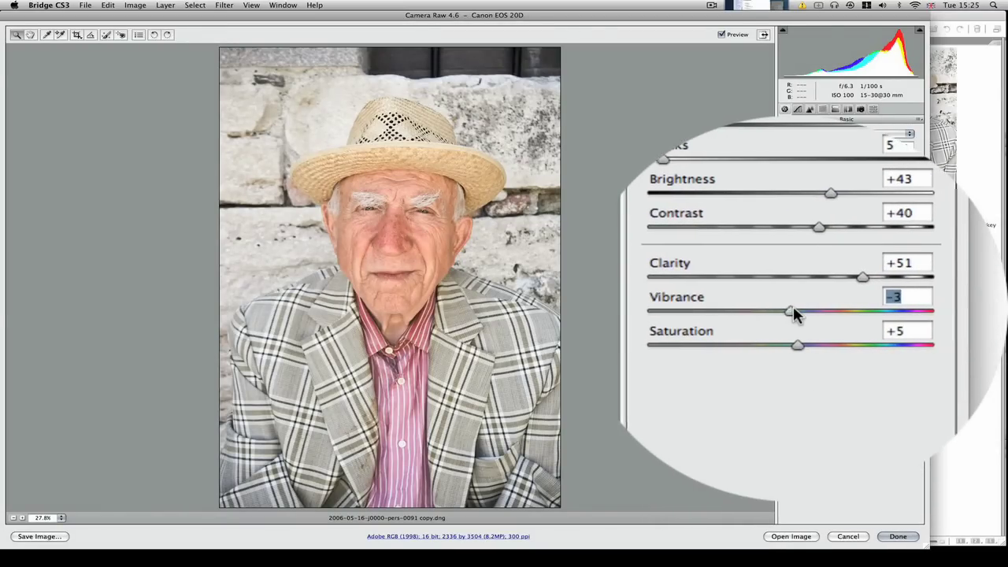
type("-13")
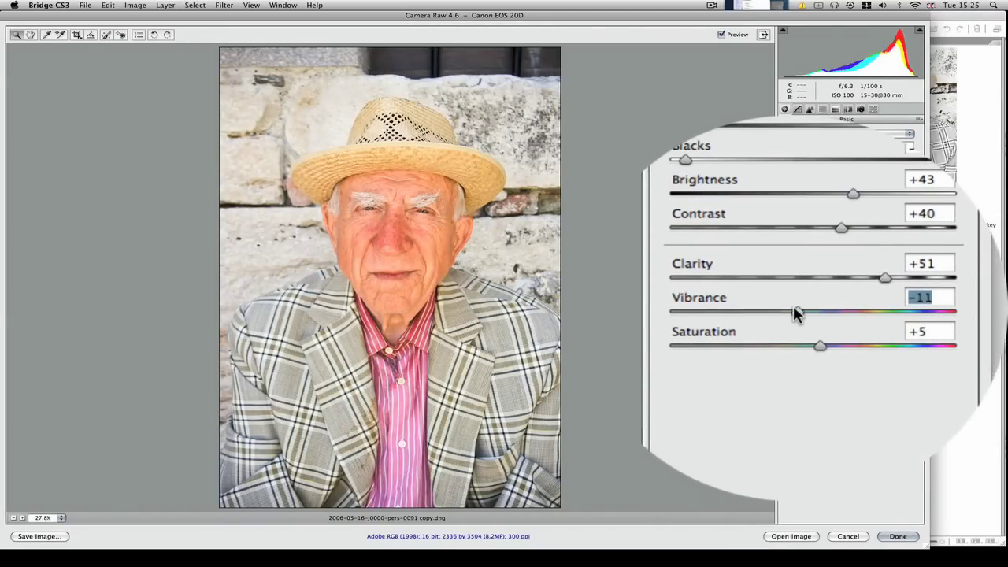
key("Down")
key("Down")
key("Down")
key("Down")
key("Down")
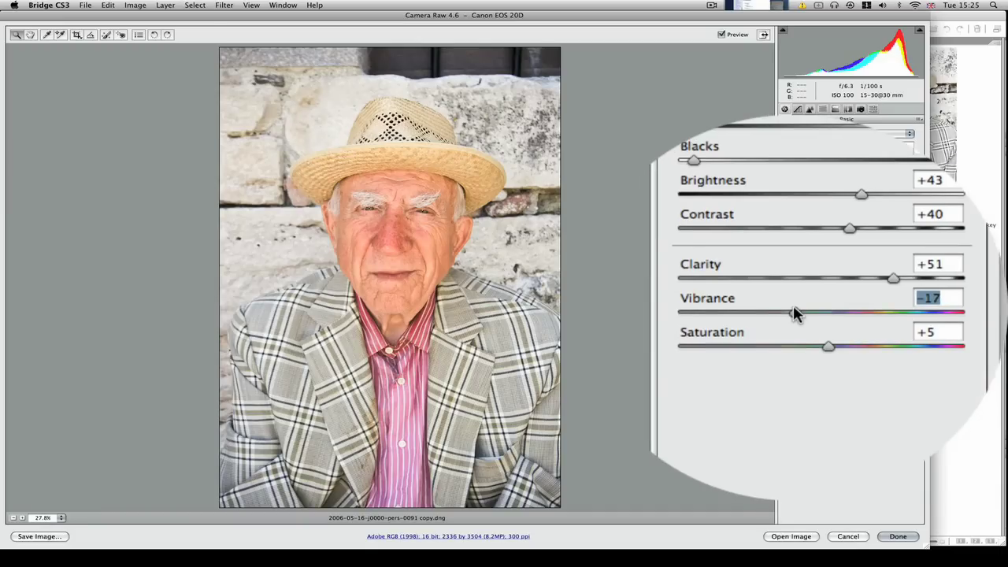
key("Down")
key("Down")
key("Down")
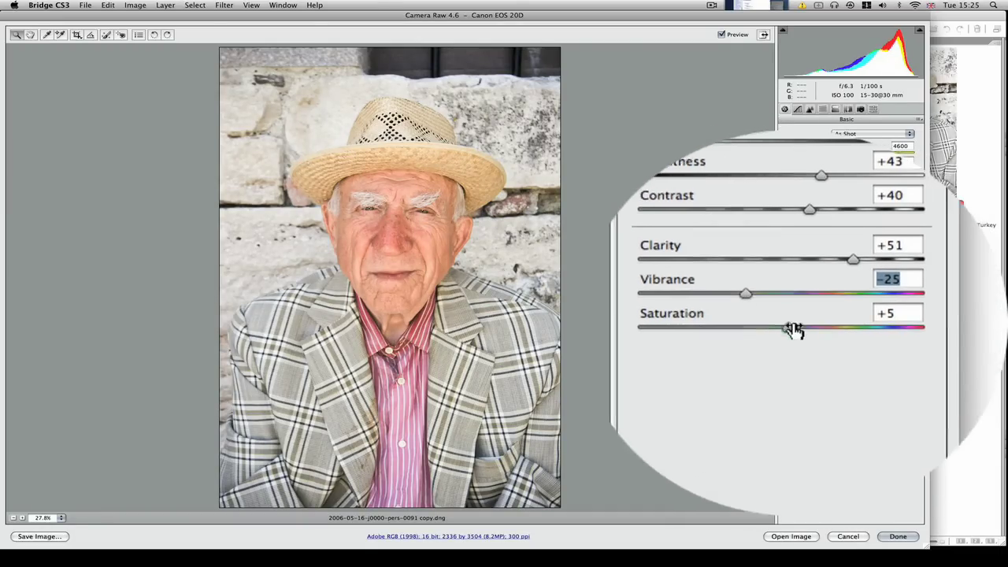
Step: Raise the portrait's overall Saturation to +20
key("Tab")
key("Up")
key("Up")
key("Up")
key("shift+Up")
key("Up")
key("Up")
key("Up")
key("Up")
key("Up")
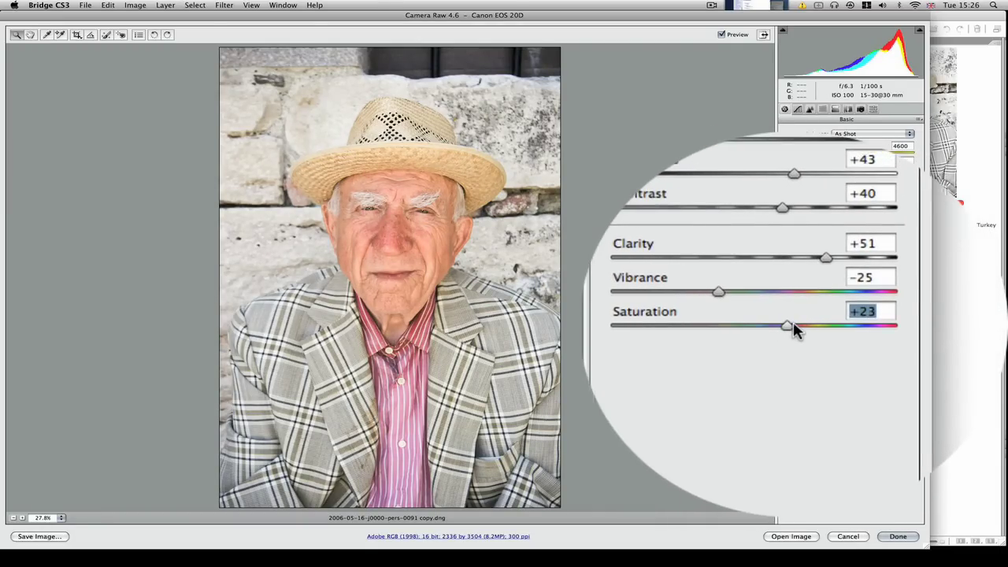
key("Down")
key("Down")
key("Down")
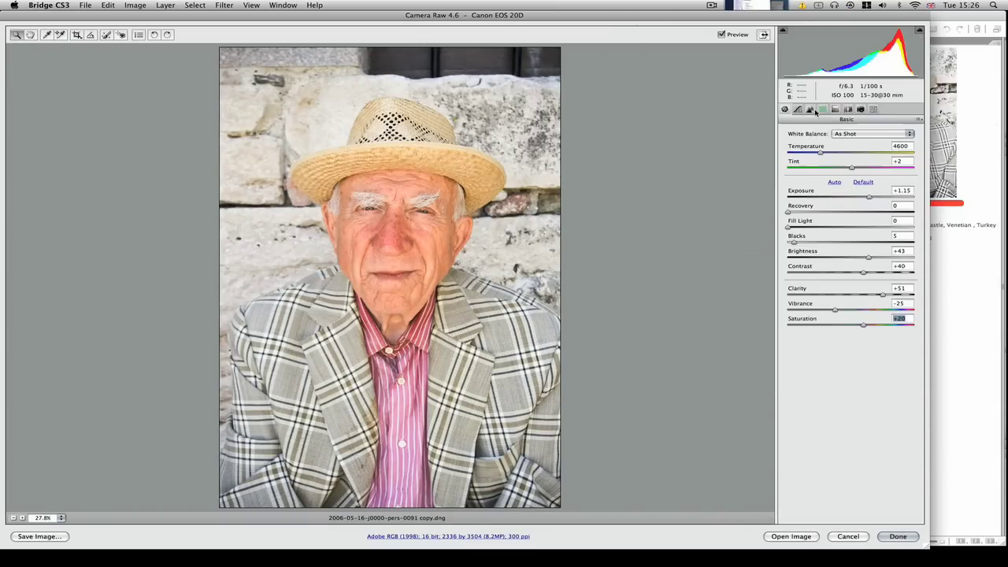
Step: Review the Tone Curve settings and the sharpening and noise reduction settings under Detail
left_click(799, 110)
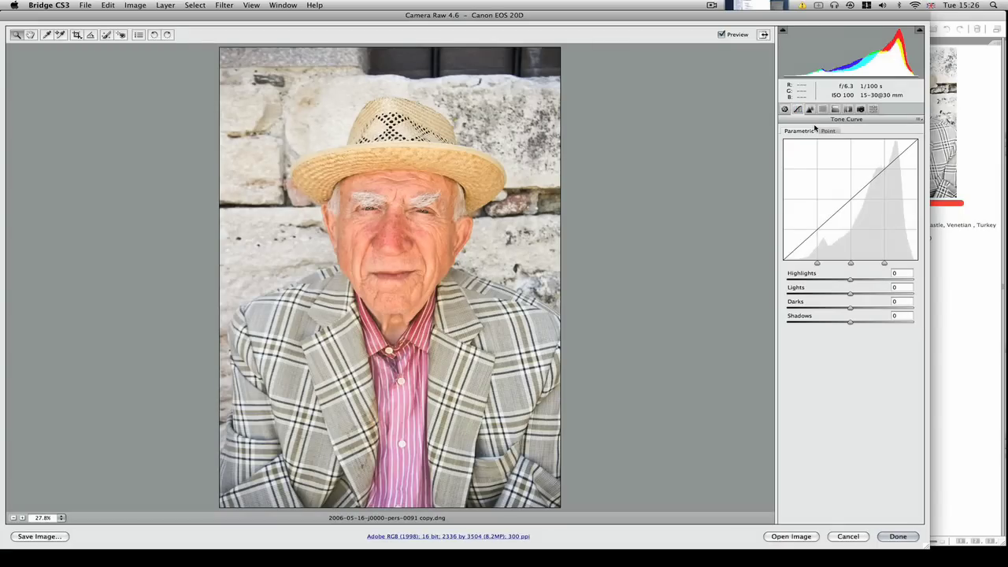
left_click(809, 110)
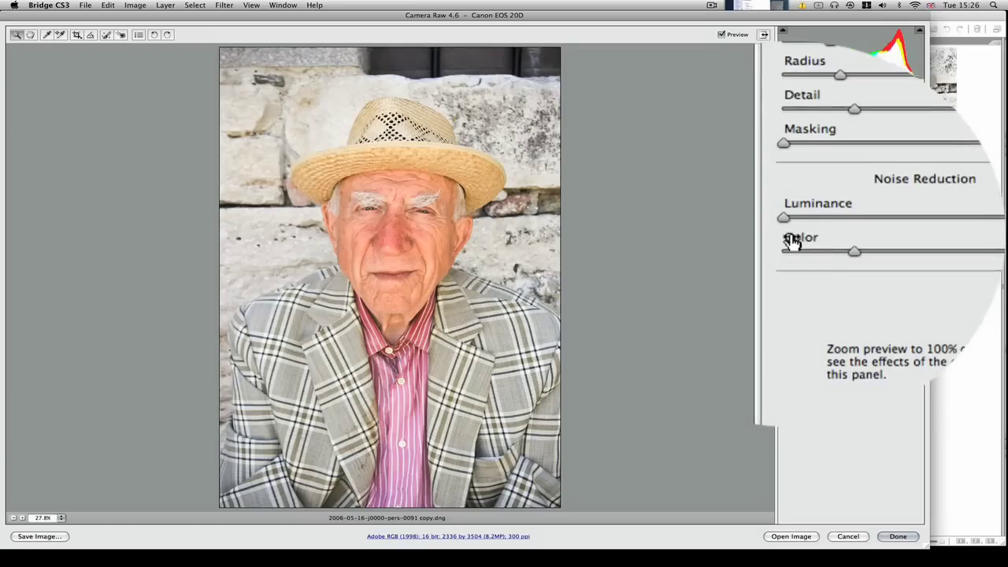
left_click_drag(792, 228, 796, 230)
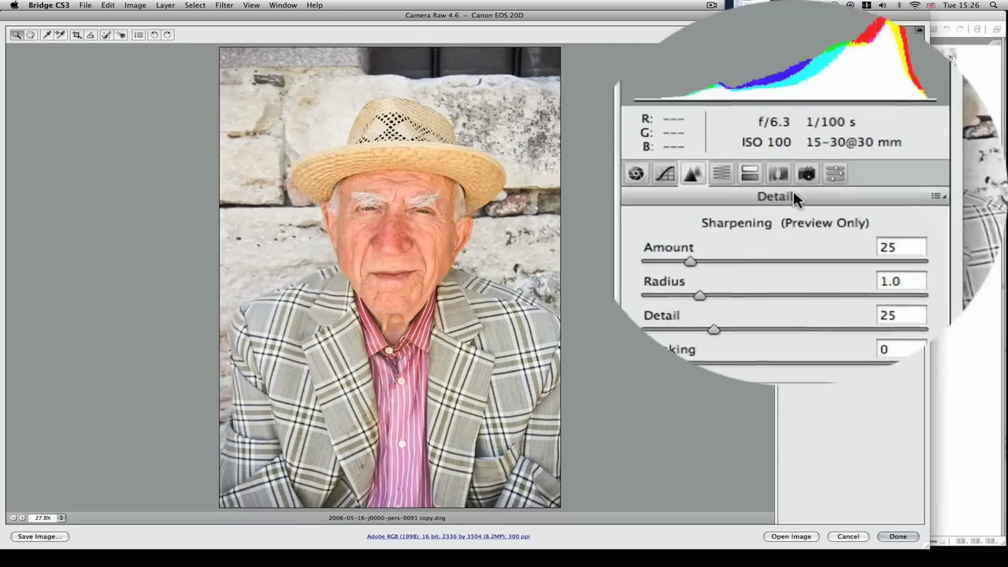
Step: In the HSL / Grayscale adjustments, try different hues for the Reds and set them to +28
left_click(793, 193)
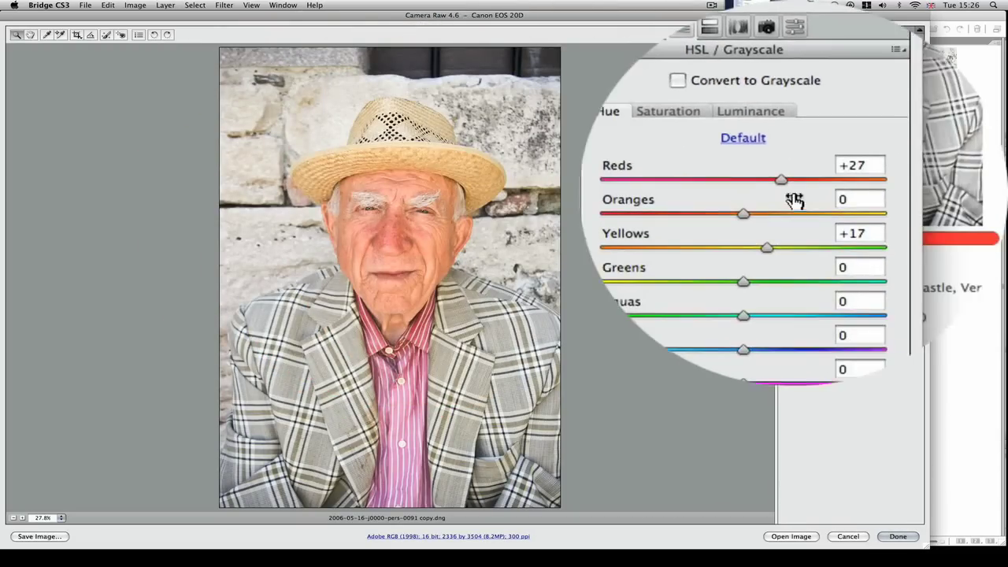
left_click_drag(792, 196, 793, 190)
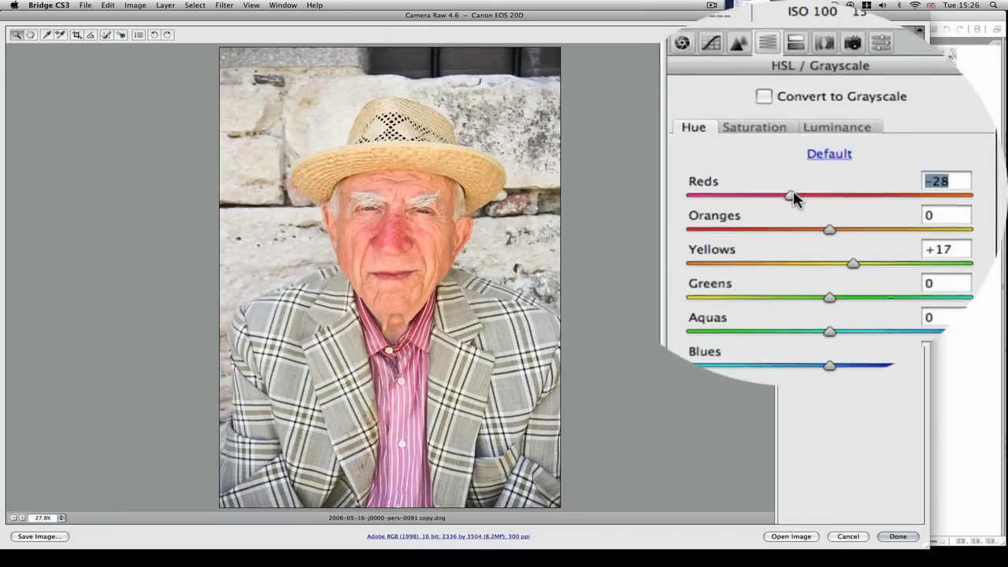
type("+13")
left_click(793, 193)
mouse_move(793, 190)
left_mouse_down()
mouse_move(810, 191)
mouse_move(795, 190)
left_mouse_up()
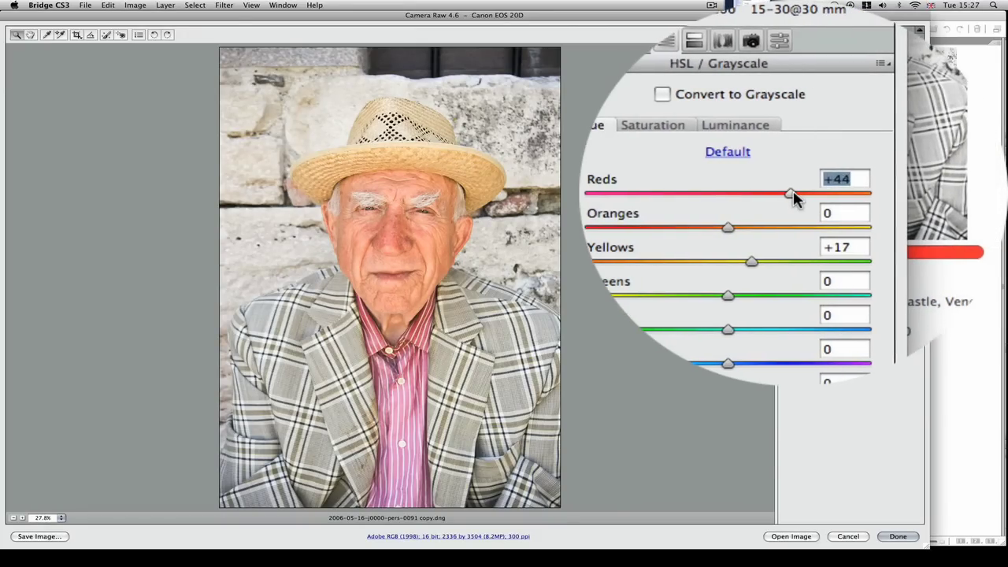
left_click_drag(793, 190, 772, 191)
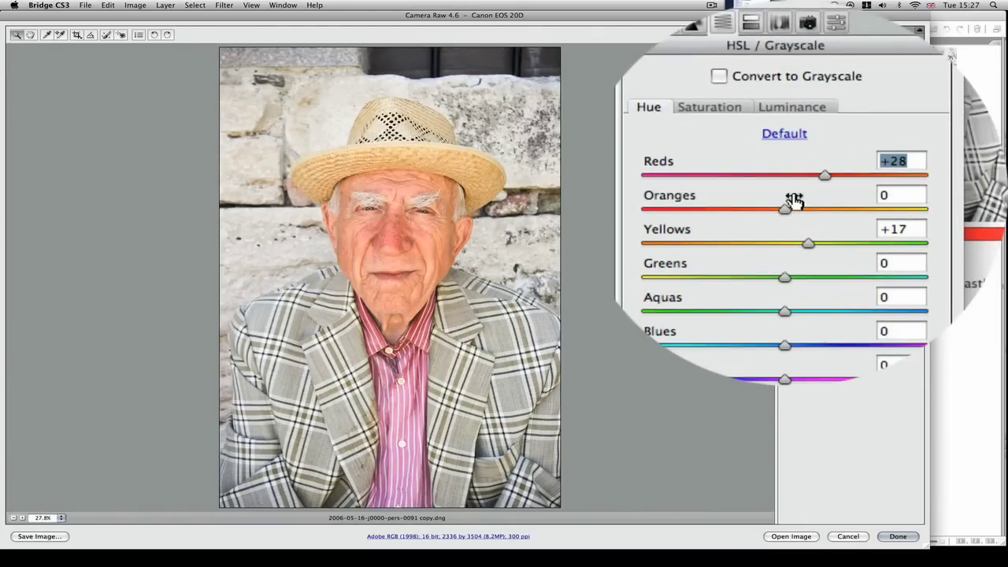
Step: Set the hue of the Oranges to +3 and show the HSL Saturation adjustments
left_click(793, 192)
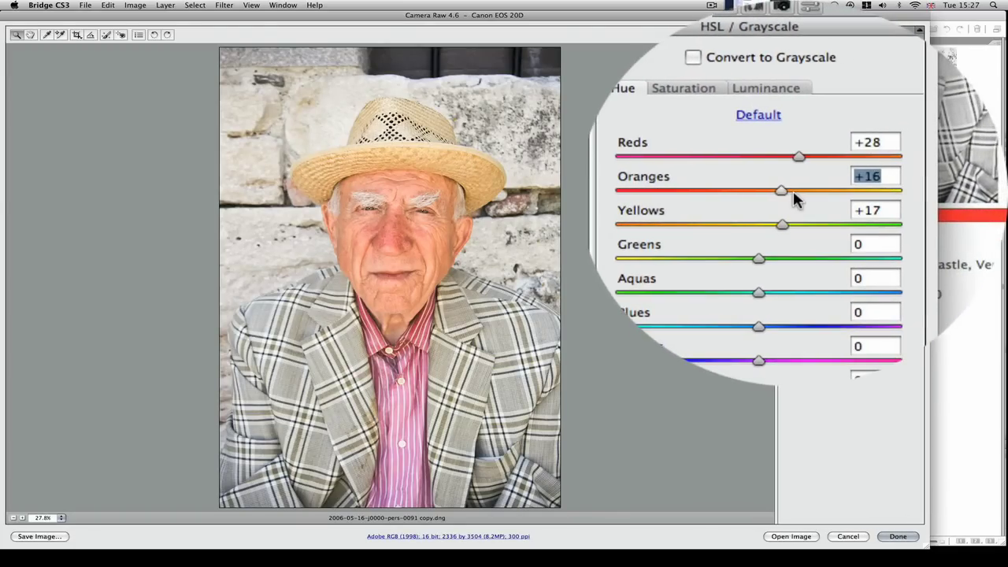
left_click_drag(794, 197, 793, 191)
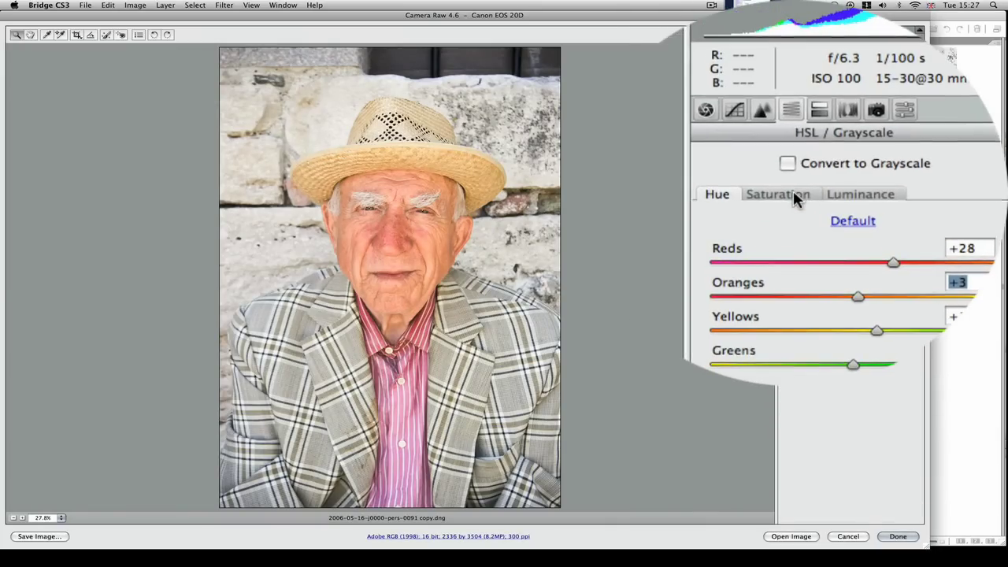
left_click(793, 194)
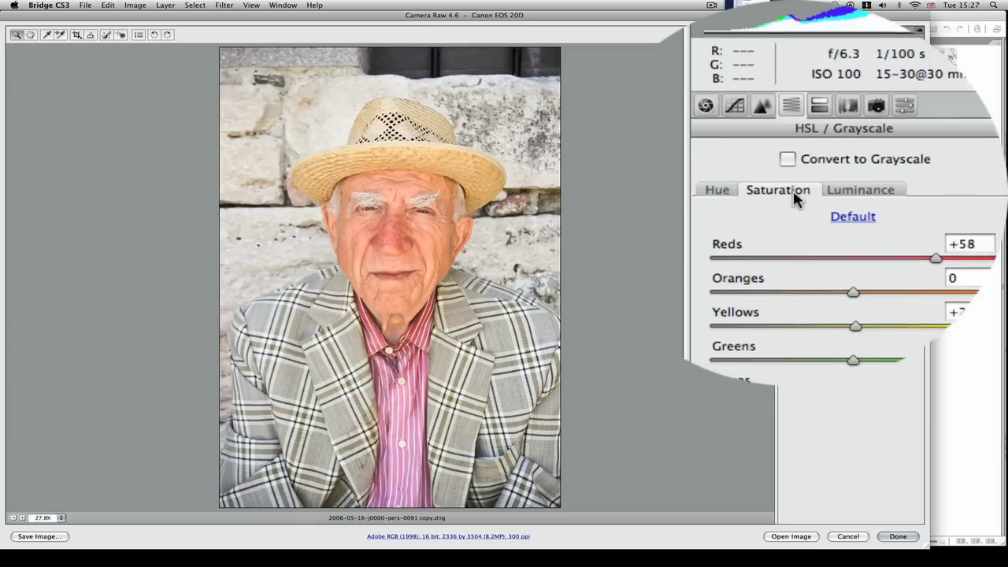
Step: In the HSL Saturation adjustments, try different values for the Reds and set them to +35
left_click_drag(793, 190, 794, 190)
key("shift+Down")
key("shift+Down")
key("shift+Down")
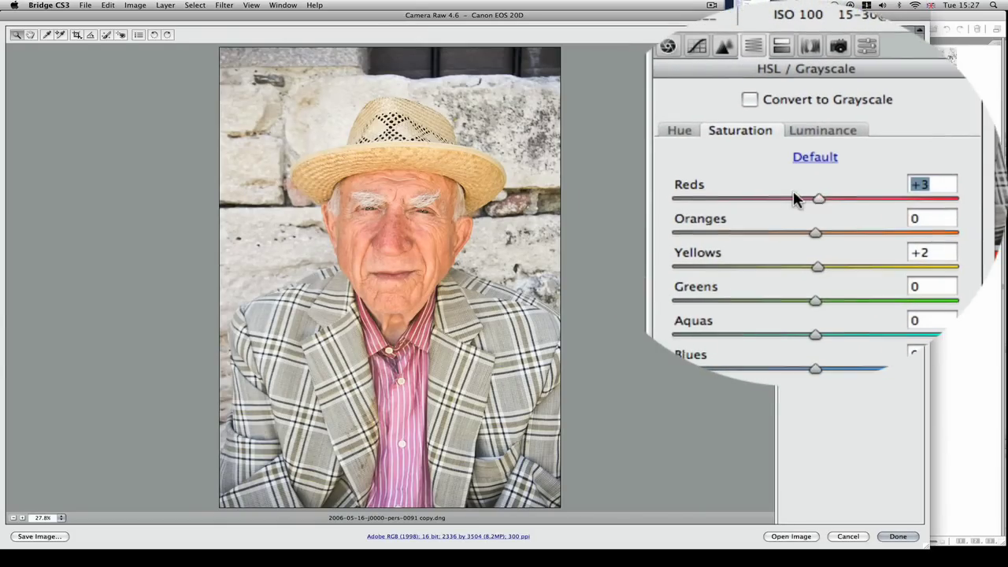
left_click(793, 193)
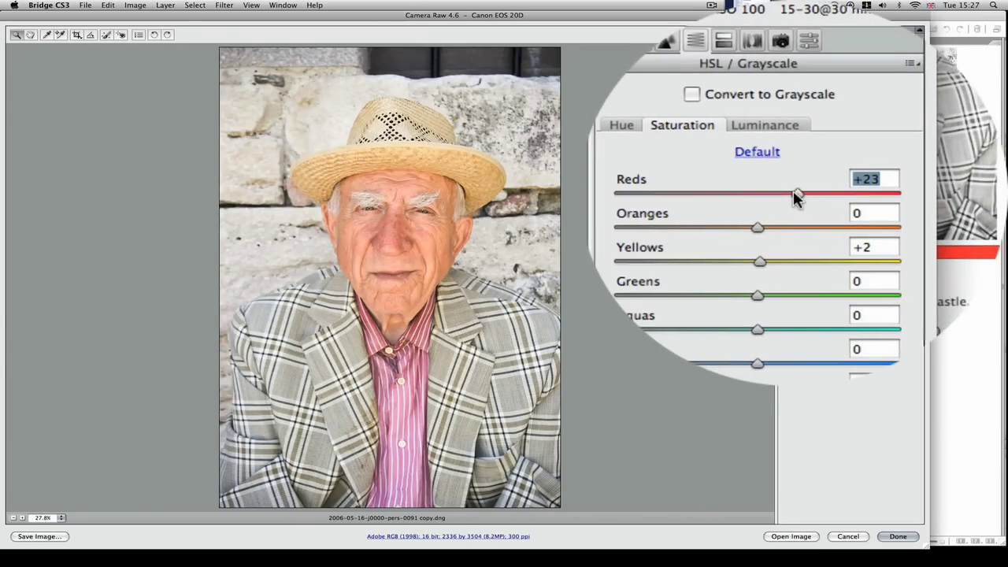
key("Up")
key("Up")
key("Up")
key("Up")
key("Up")
key("Up")
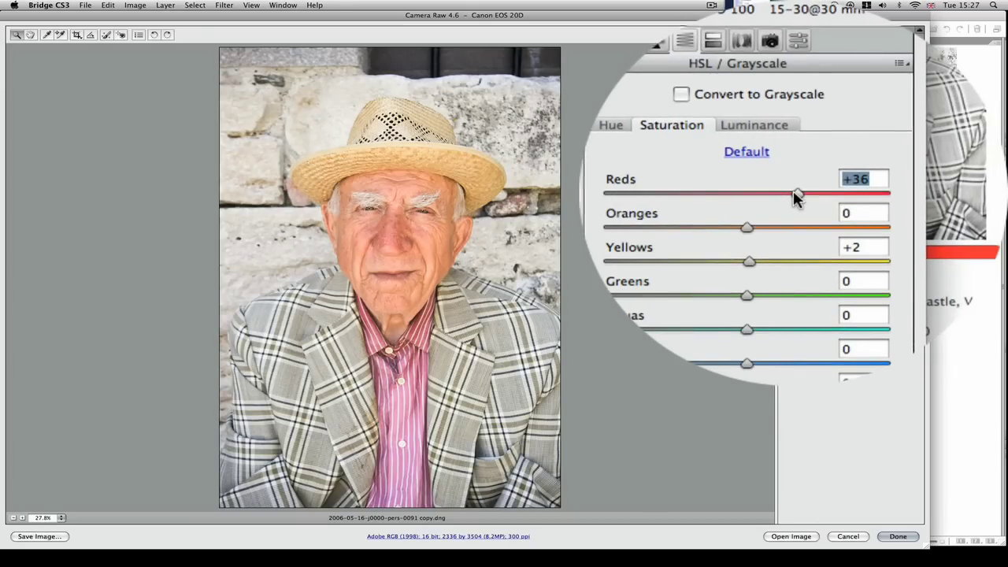
key("Down")
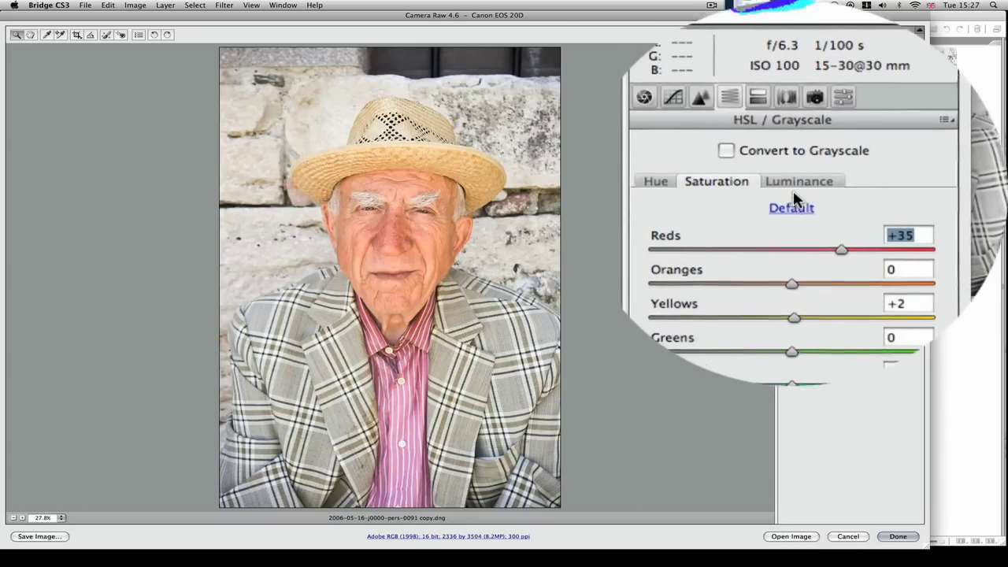
Step: Review the HSL Luminance, Split Toning, Lens Corrections and Camera Calibration settings, and accept the raw adjustments
left_click(794, 189)
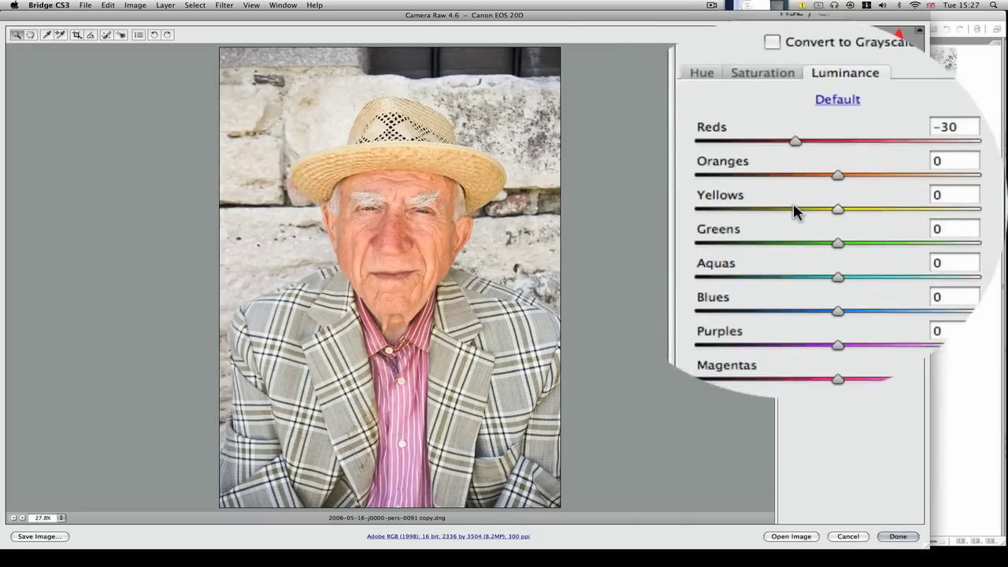
left_click(822, 195)
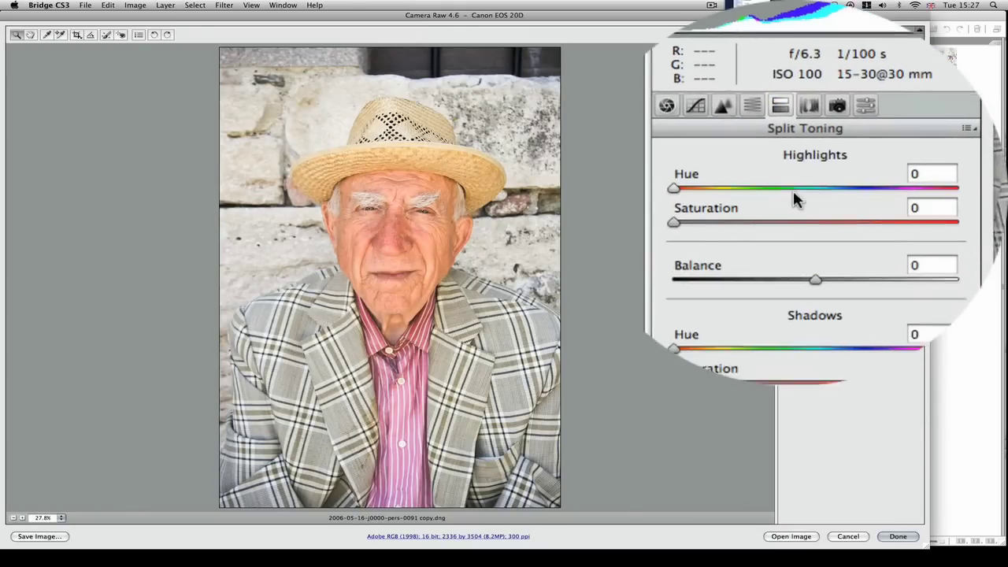
left_click(794, 193)
left_click(794, 194)
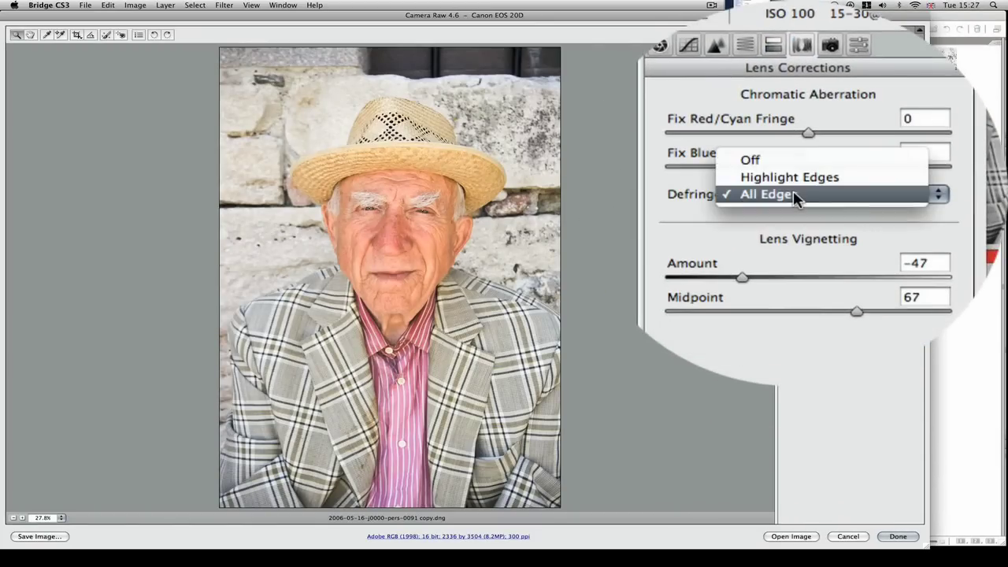
left_click(793, 194)
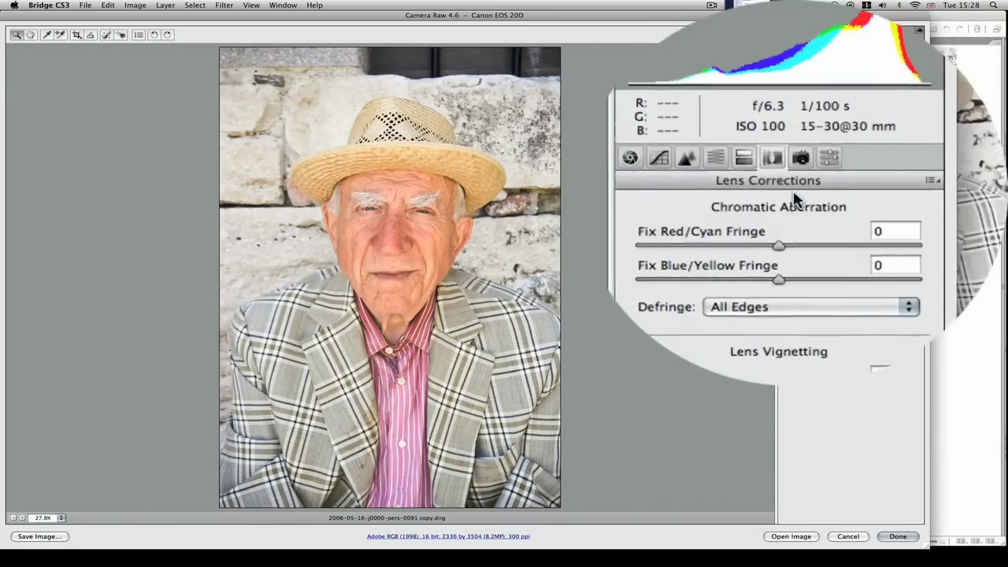
left_click(793, 192)
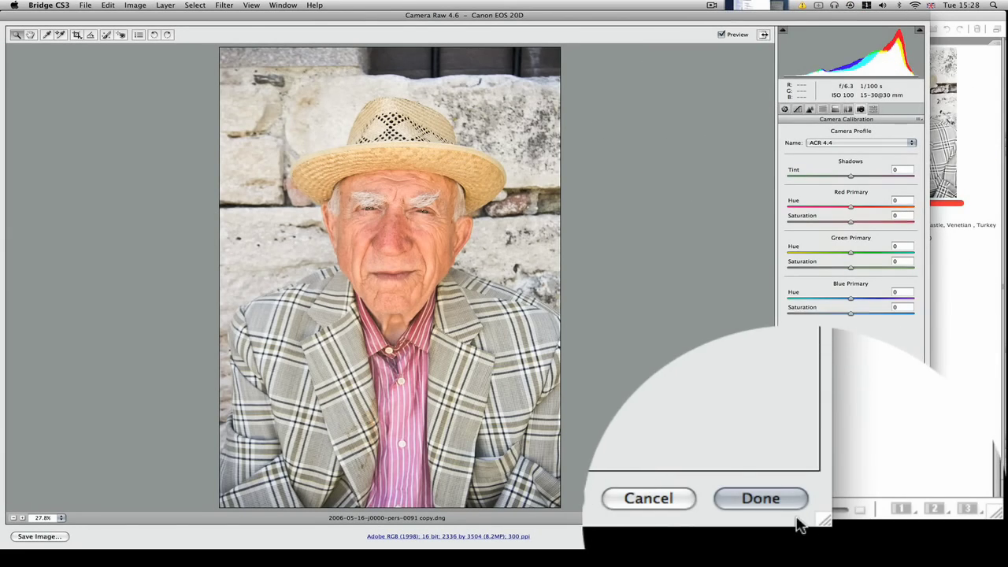
left_click(901, 536)
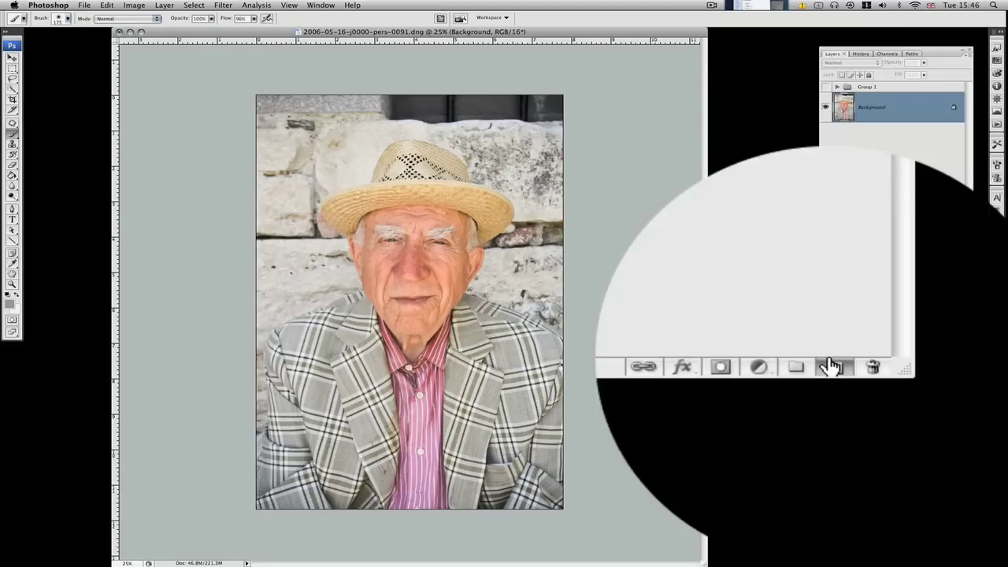
Step: In Photoshop, duplicate the portrait's Background layer and convert the copy to a Smart Object
left_click_drag(943, 434, 942, 434)
right_click(900, 106)
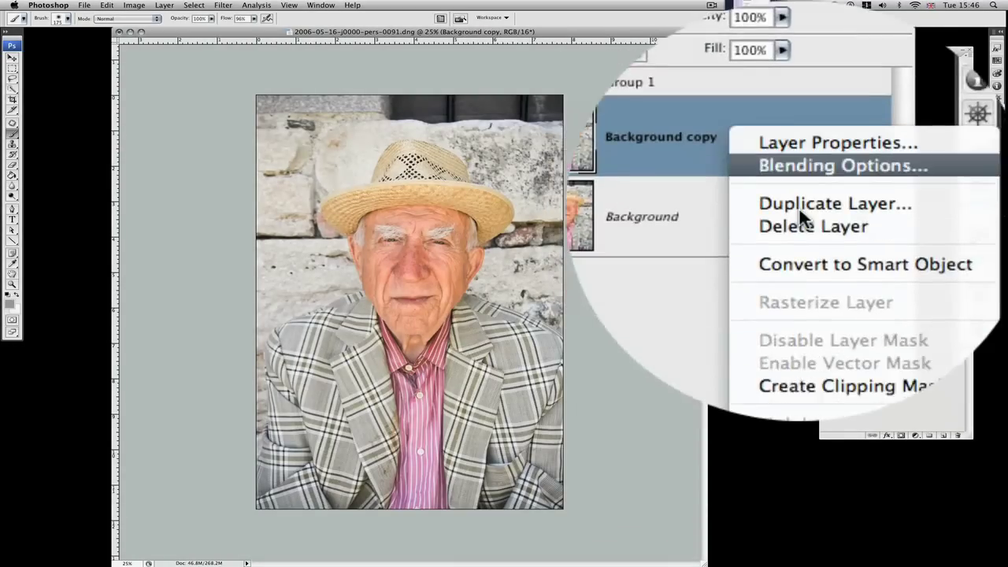
left_click(800, 210)
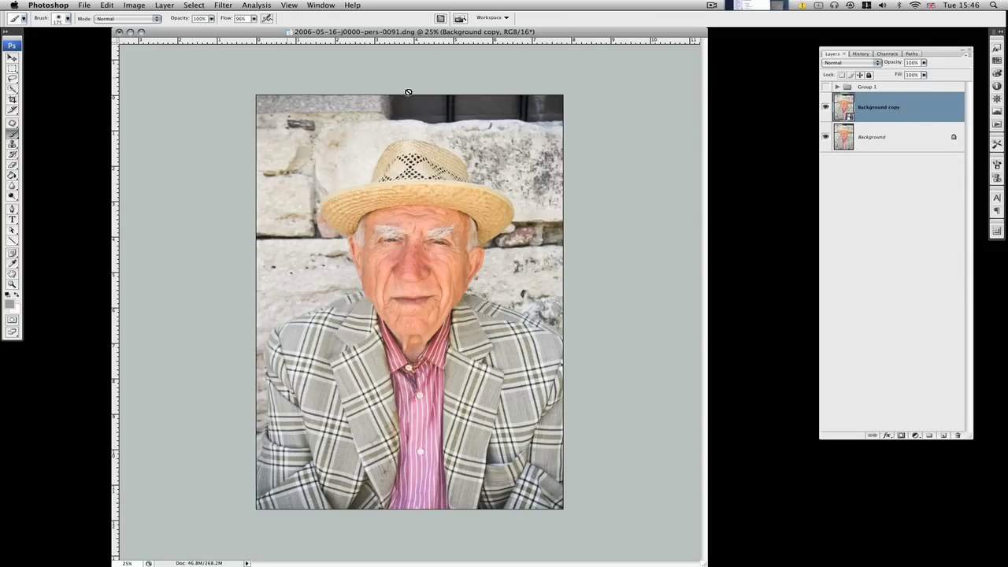
Step: Rename the duplicated layer as Shadow Hilite
double_click(898, 108)
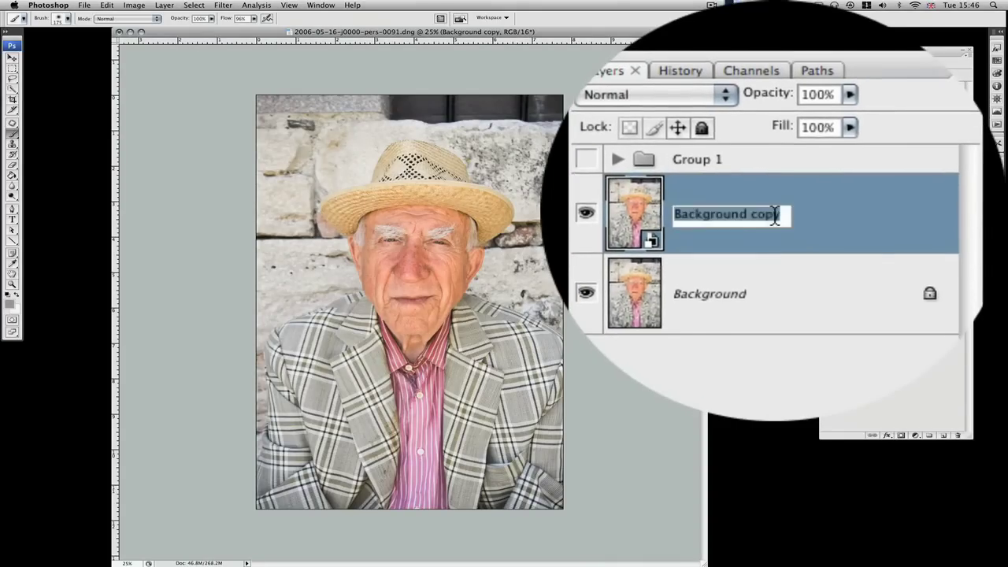
left_click_drag(774, 214, 773, 219)
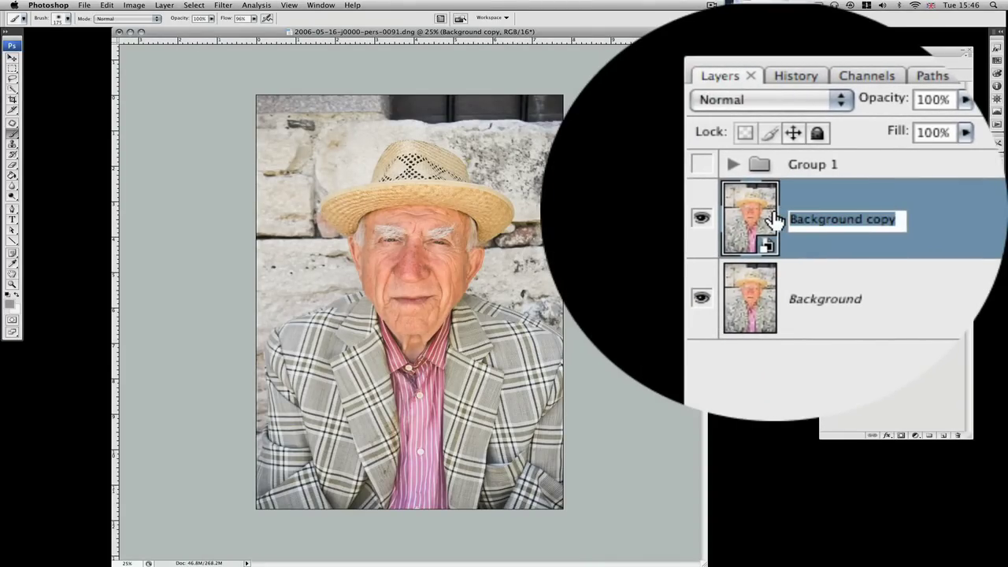
type("Sg")
key("BackSpace")
type("hadow Hilite")
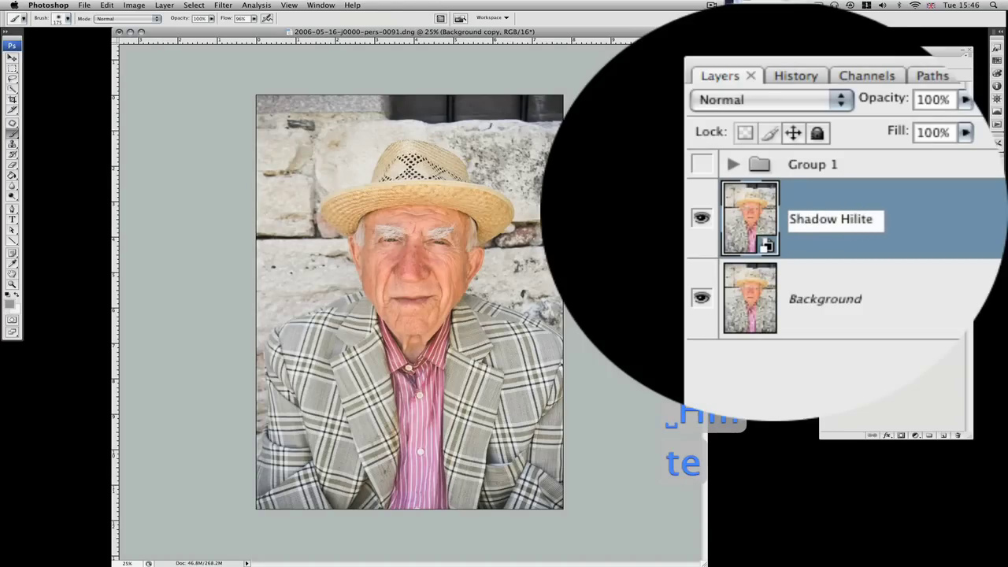
key("Return")
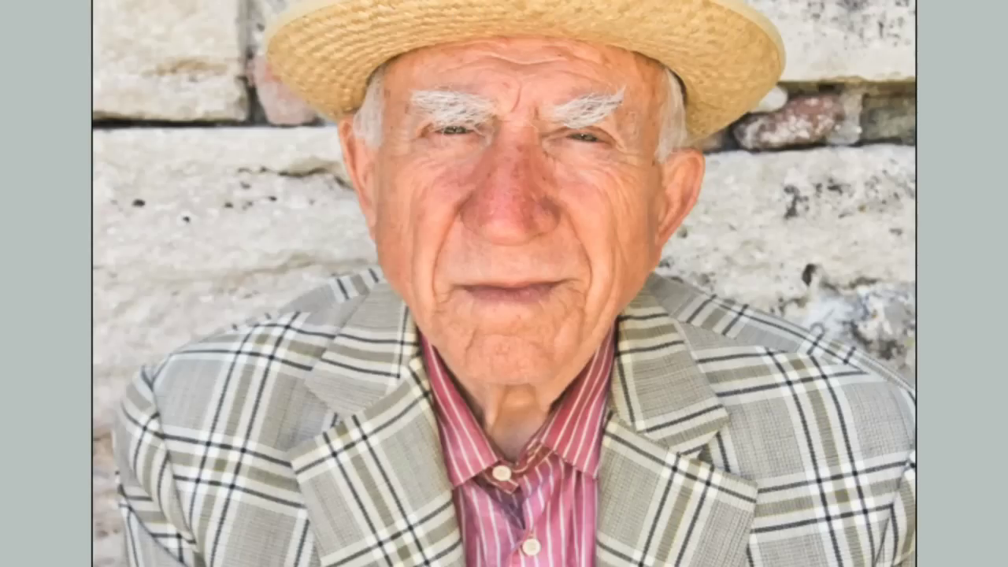
Step: Start a Shadows/Highlights adjustment on the layer with the shadows at Amount 9%, Tonal Width 21% and Radius 16 px
left_click(360, 41)
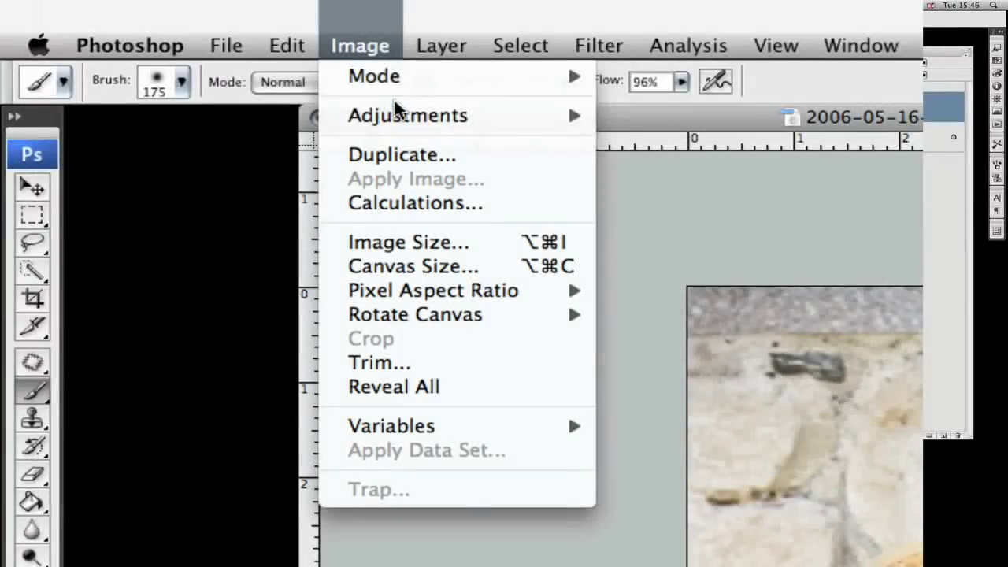
mouse_move(396, 110)
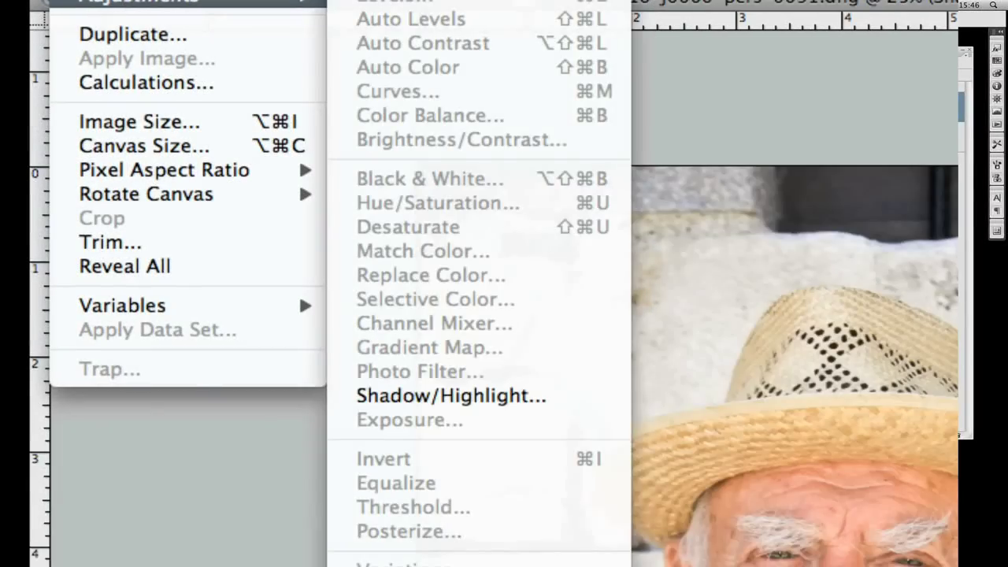
left_click(450, 394)
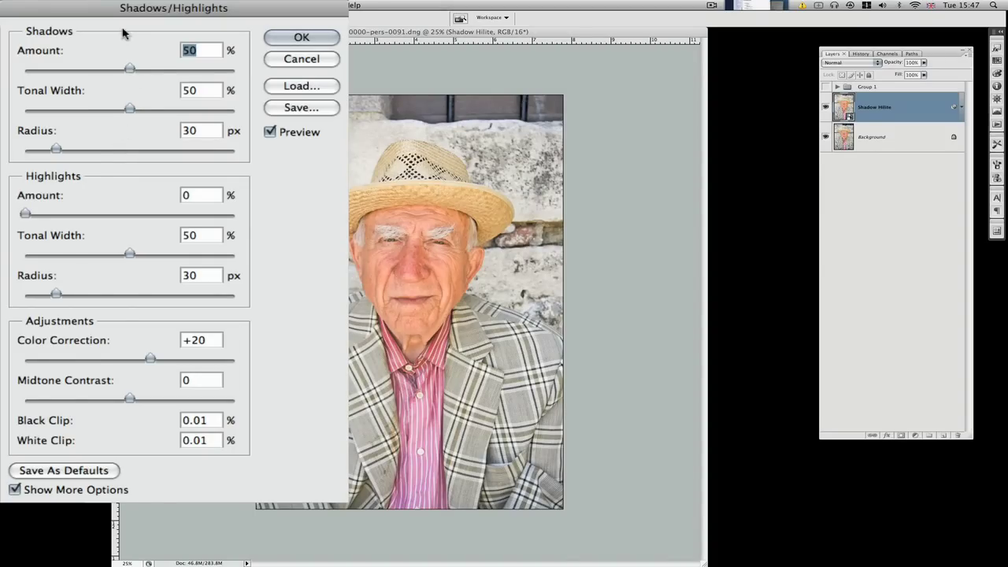
left_click_drag(124, 70, 38, 74)
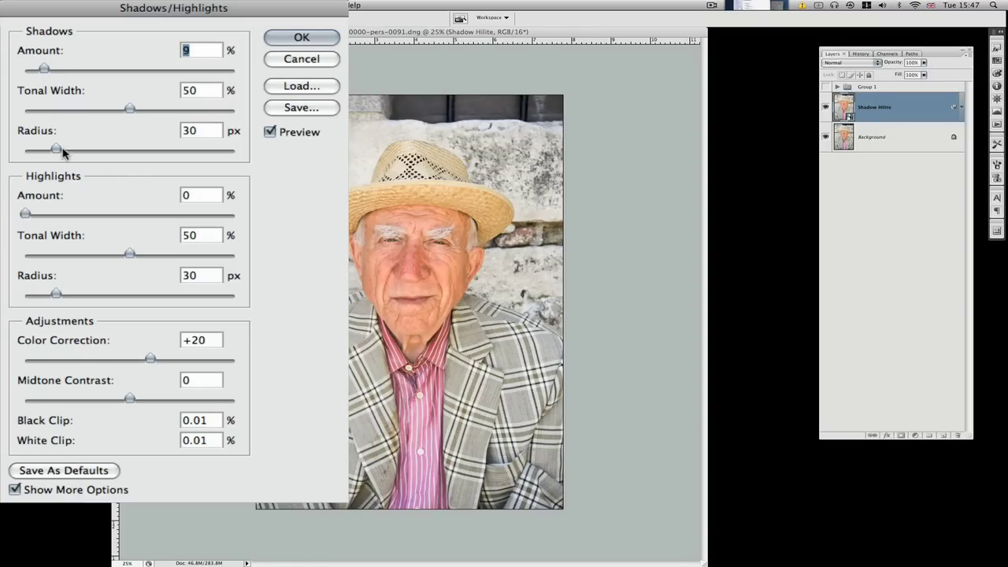
left_click_drag(132, 116, 68, 112)
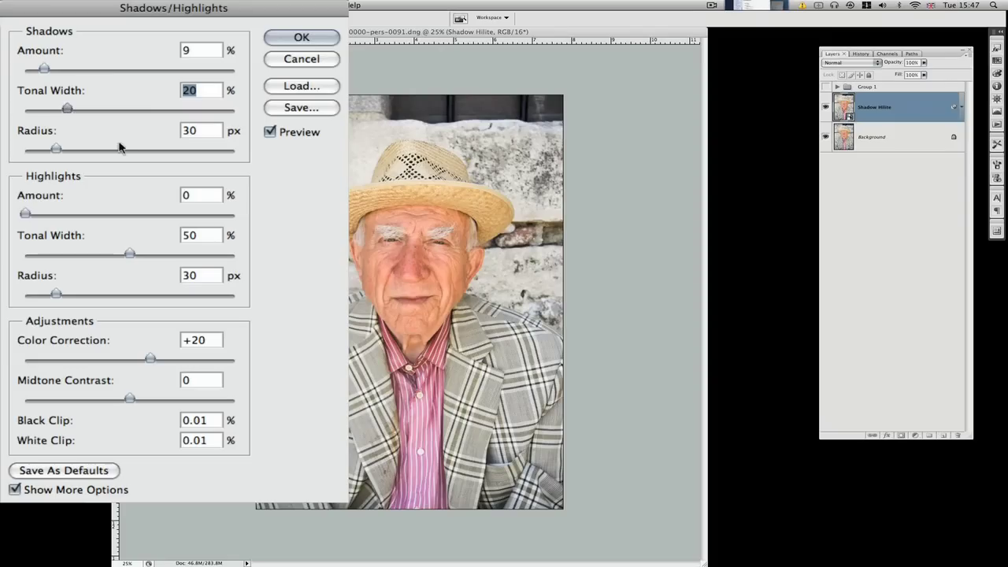
mouse_move(56, 149)
left_mouse_down()
mouse_move(220, 153)
mouse_move(42, 151)
left_mouse_up()
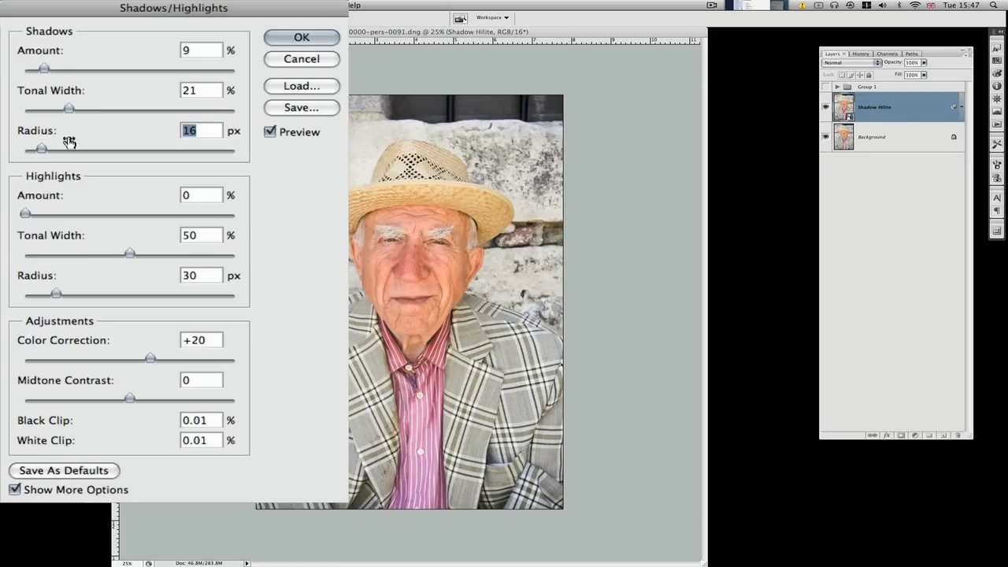
Step: Set the highlights to Amount 14%, Tonal Width 36% and Radius 70 px
left_click(48, 214)
mouse_move(48, 218)
left_mouse_down()
mouse_move(93, 218)
mouse_move(38, 222)
mouse_move(51, 222)
left_mouse_up()
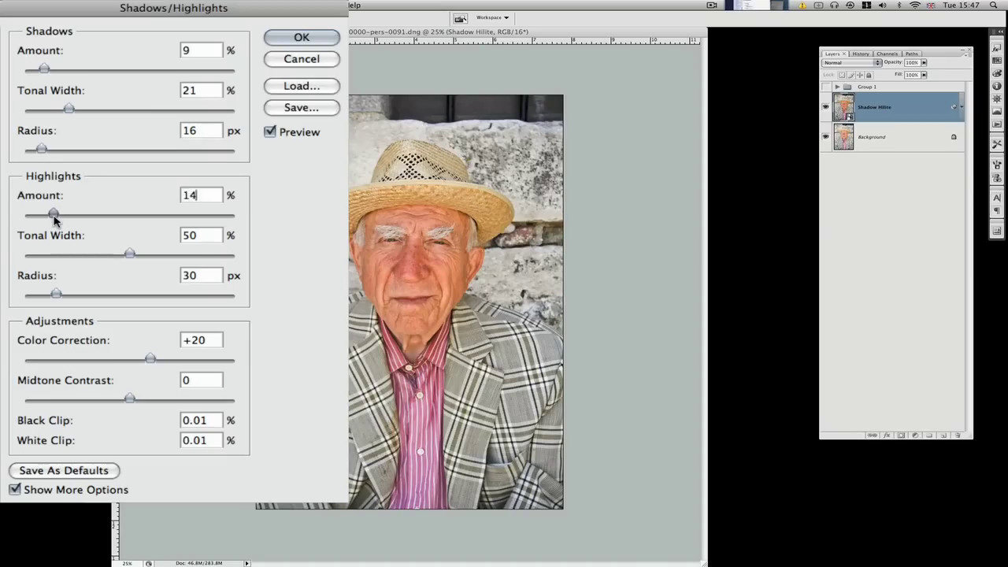
left_click_drag(52, 221, 54, 220)
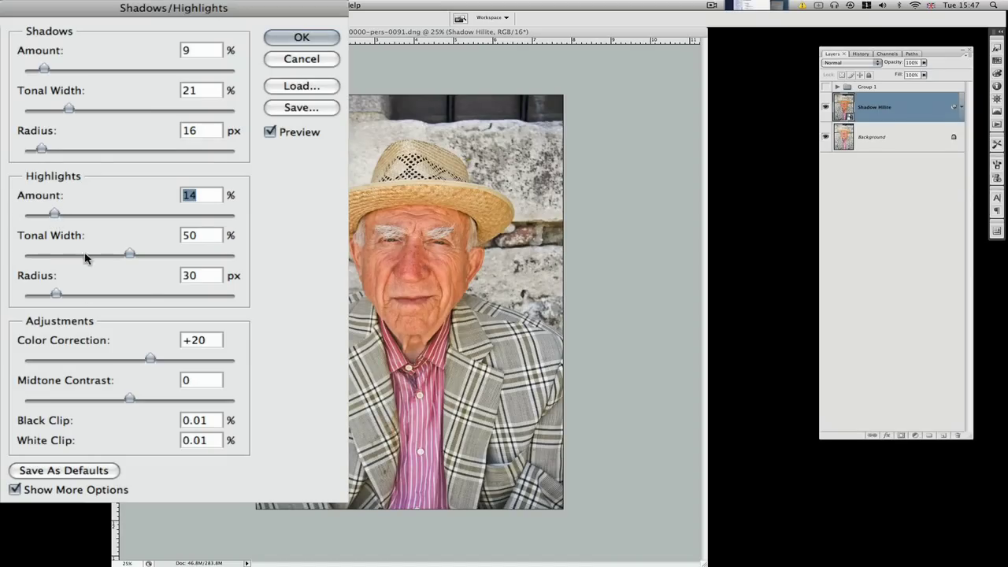
left_click_drag(130, 254, 100, 255)
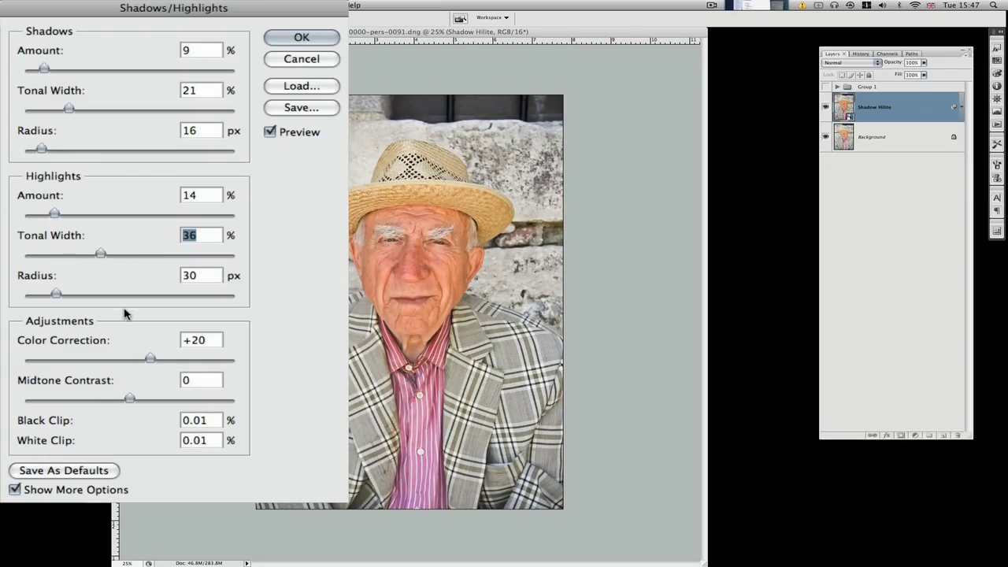
left_click_drag(61, 297, 88, 295)
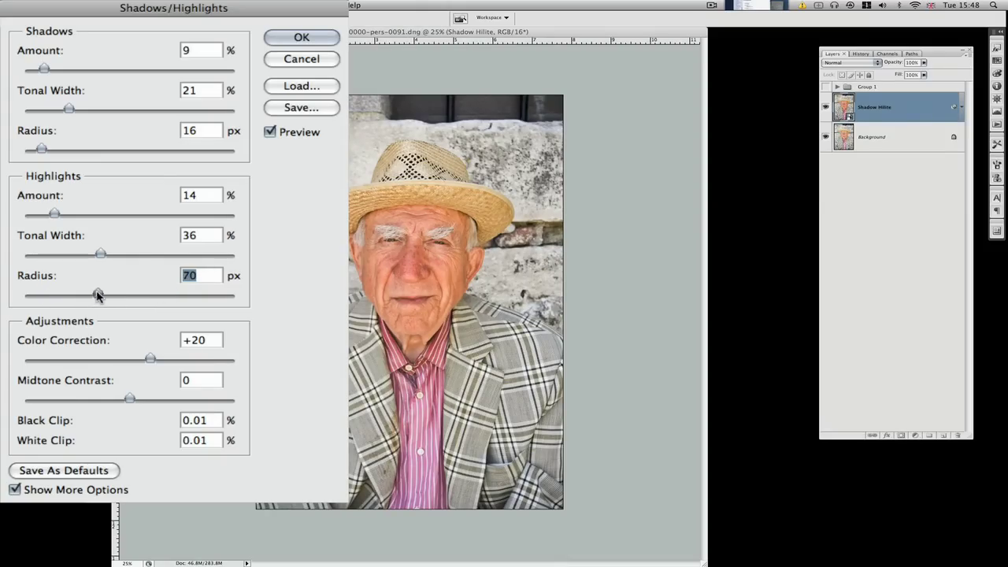
left_click_drag(100, 294, 98, 295)
Step: Set Midtone Contrast to +35 and Color Correction to -21, and apply the Shadows/Highlights adjustment
left_click_drag(130, 400, 159, 402)
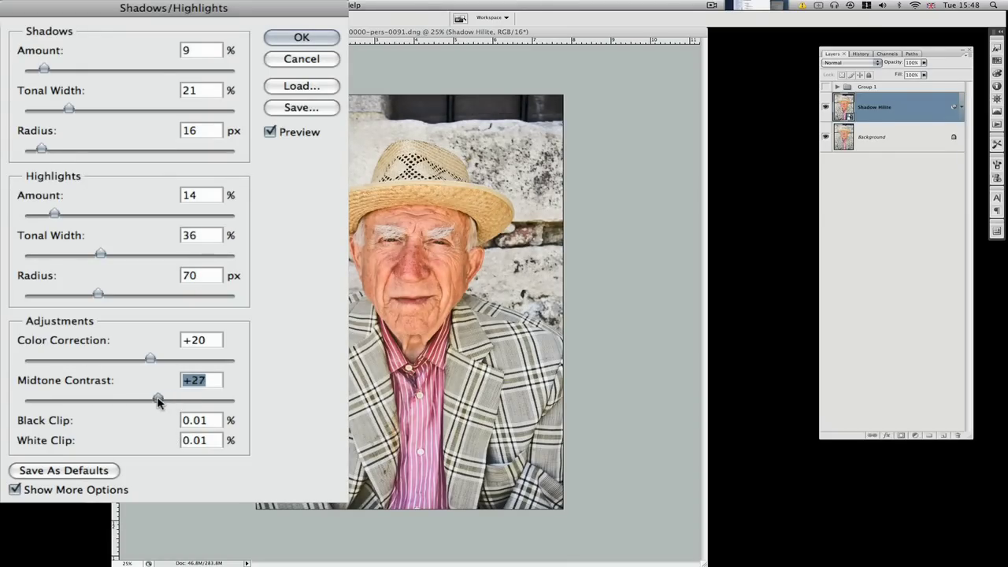
mouse_move(150, 402)
left_mouse_down()
mouse_move(119, 401)
mouse_move(145, 404)
left_mouse_up()
left_click_drag(149, 359, 82, 359)
left_click(101, 363)
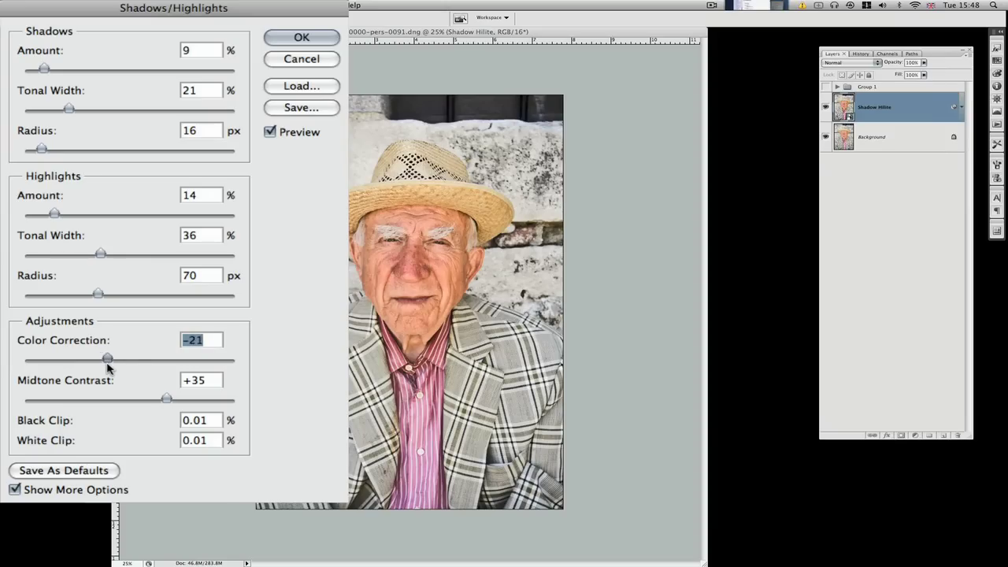
left_click(329, 38)
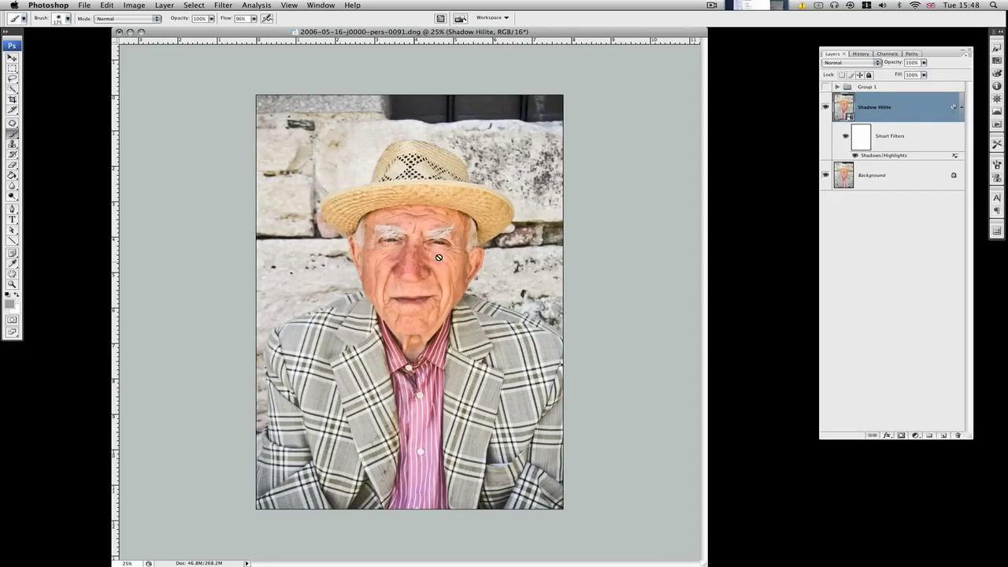
Step: Add a layer mask to the Shadow Hilite layer and fill it with black
left_click(901, 435)
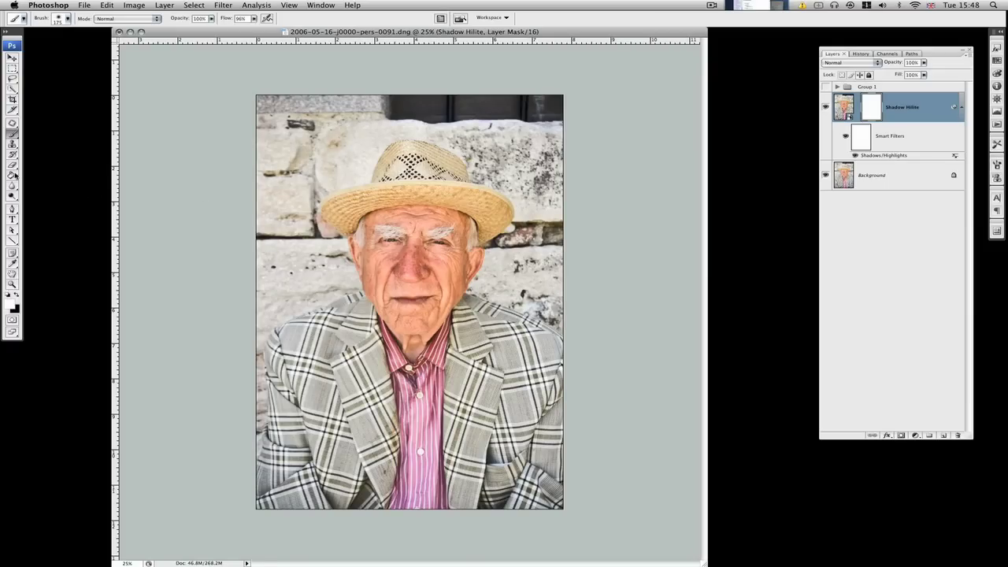
left_click(12, 175)
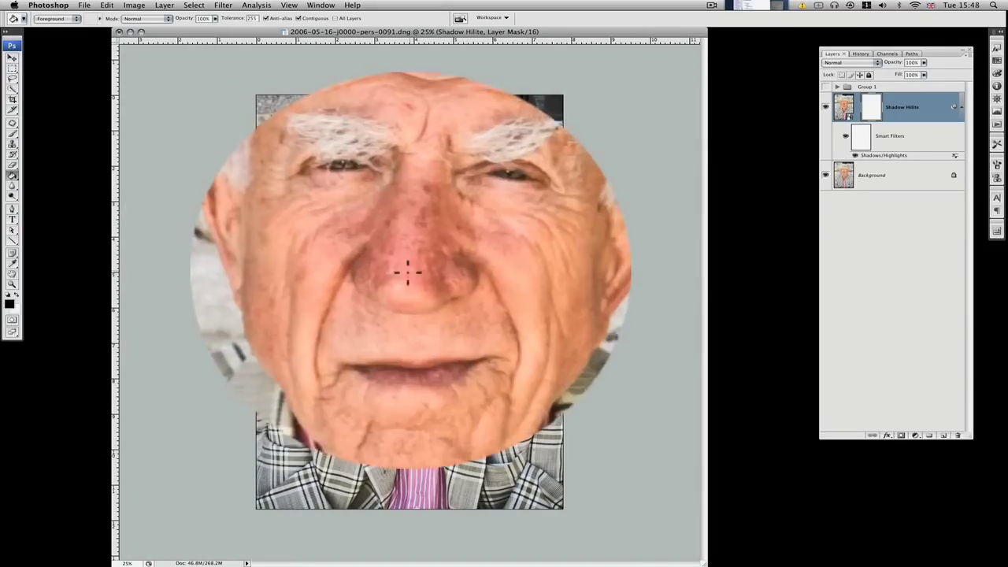
left_click(403, 271)
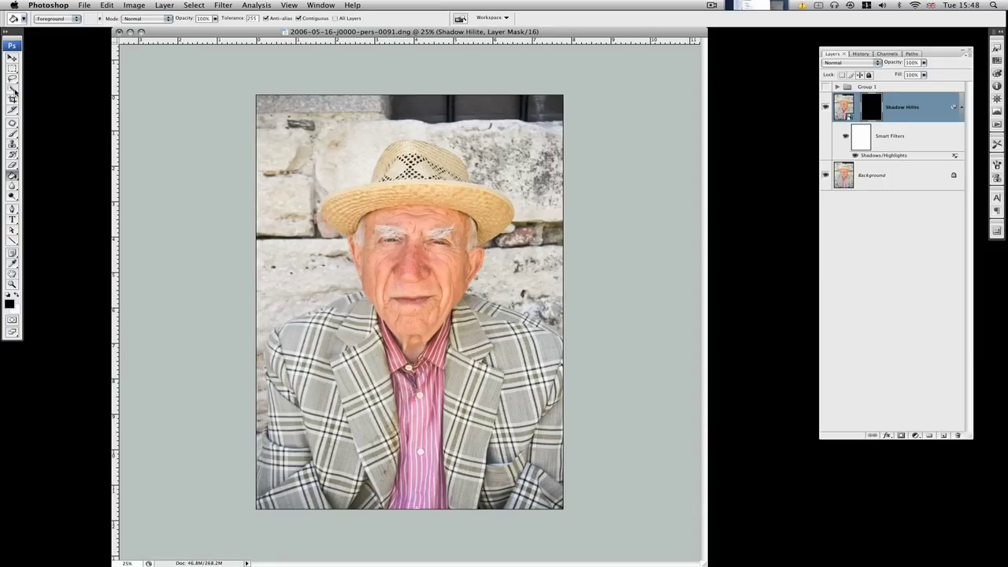
Step: Zoom in on the man's face and ready the Brush tool with a size of 100 px
left_click(12, 286)
left_click_drag(529, 384, 529, 384)
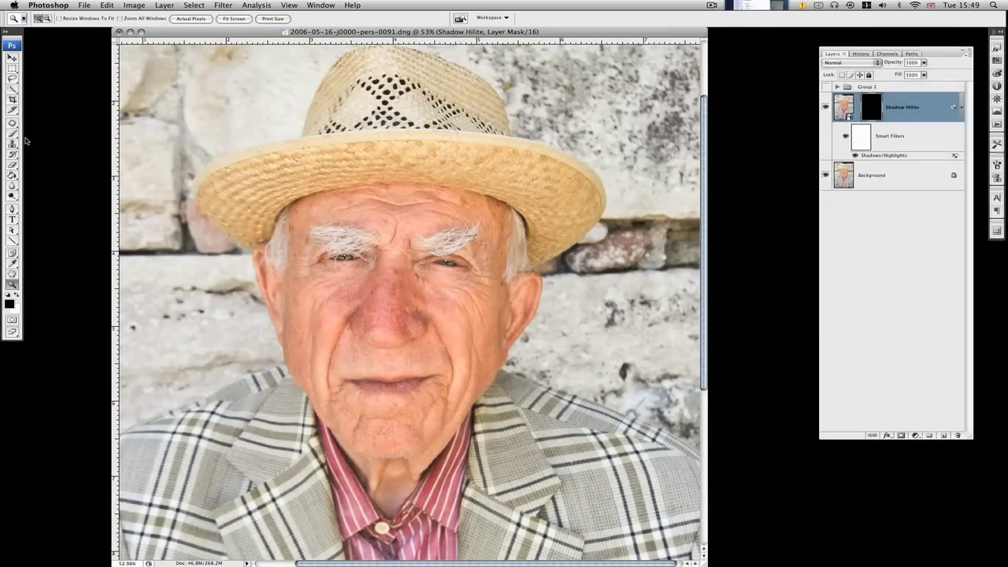
left_click(12, 136)
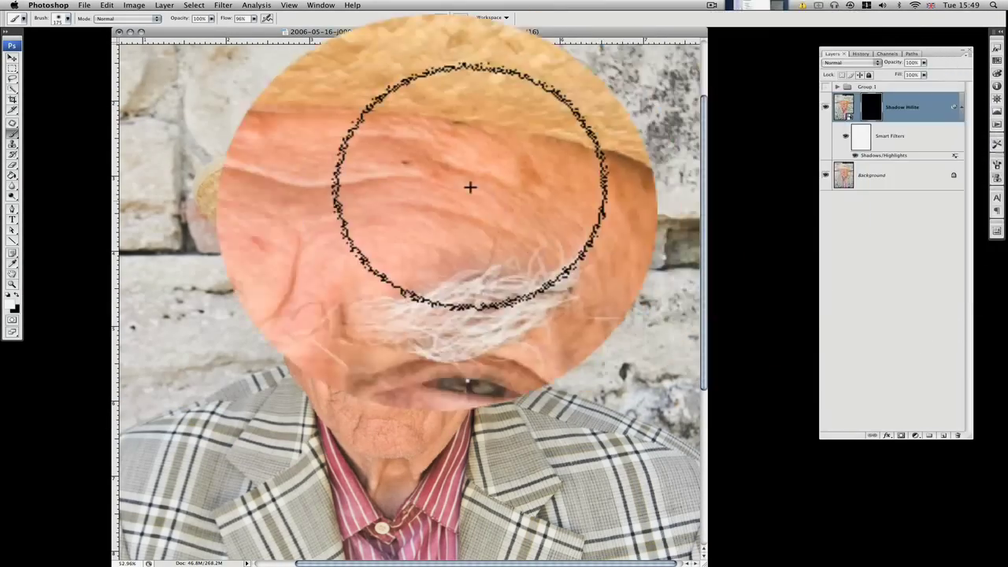
key("bracketleft")
key("bracketleft")
key("bracketleft")
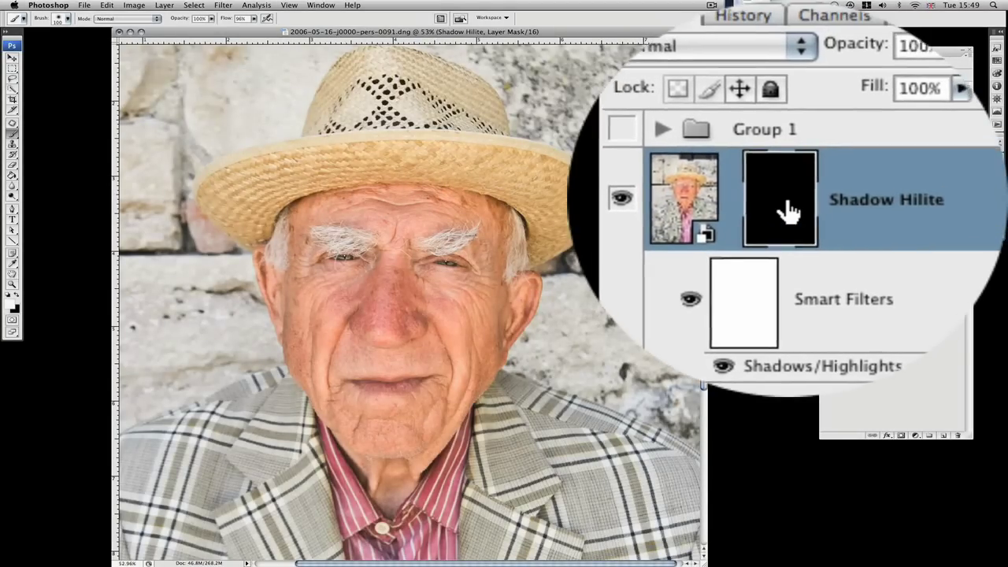
Step: Lasso around the painted face outline in the Shadow Hilite layer mask, fill the selection with white, and deselect
left_click(872, 107, "alt")
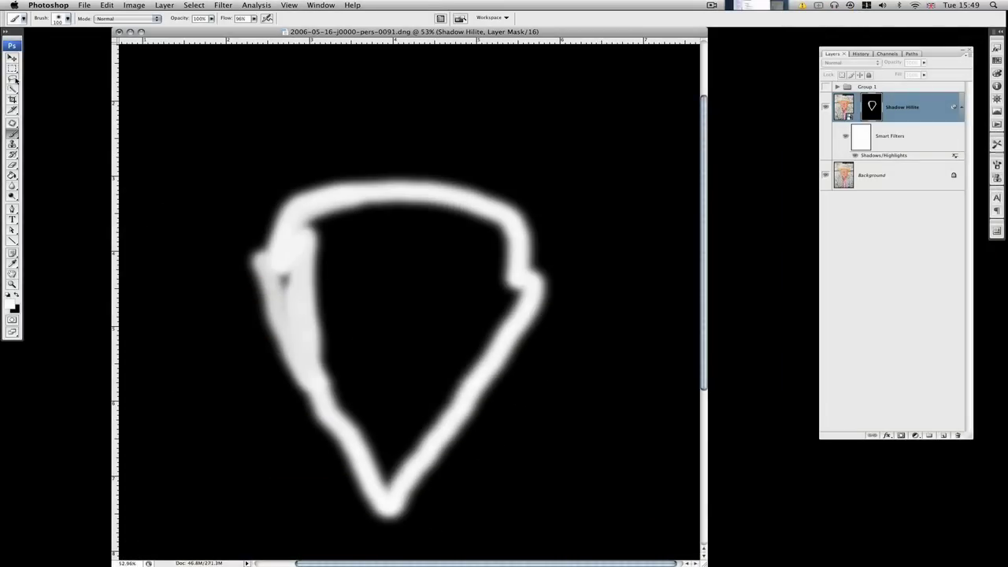
left_click(16, 80)
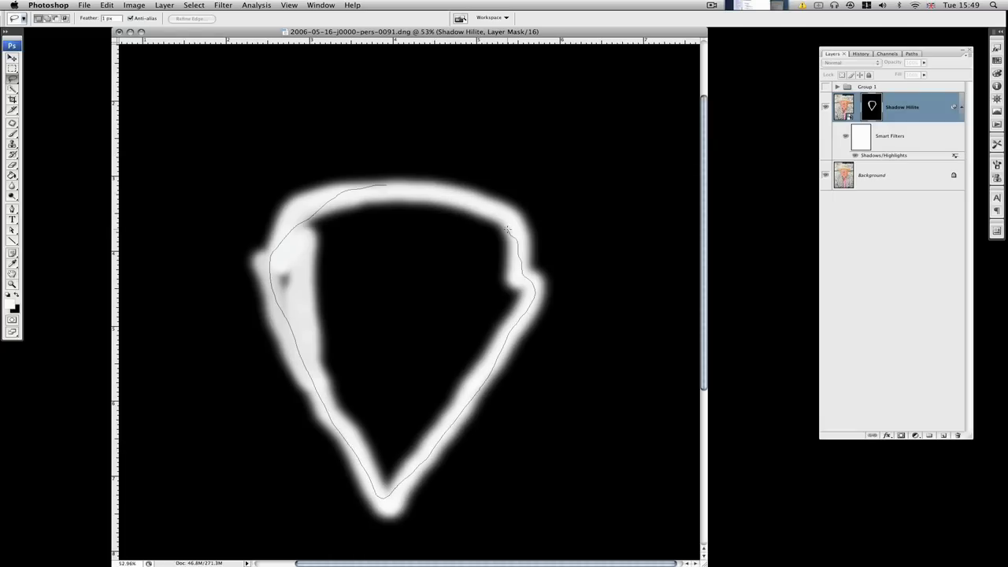
left_click_drag(264, 209, 264, 209)
left_click(12, 175)
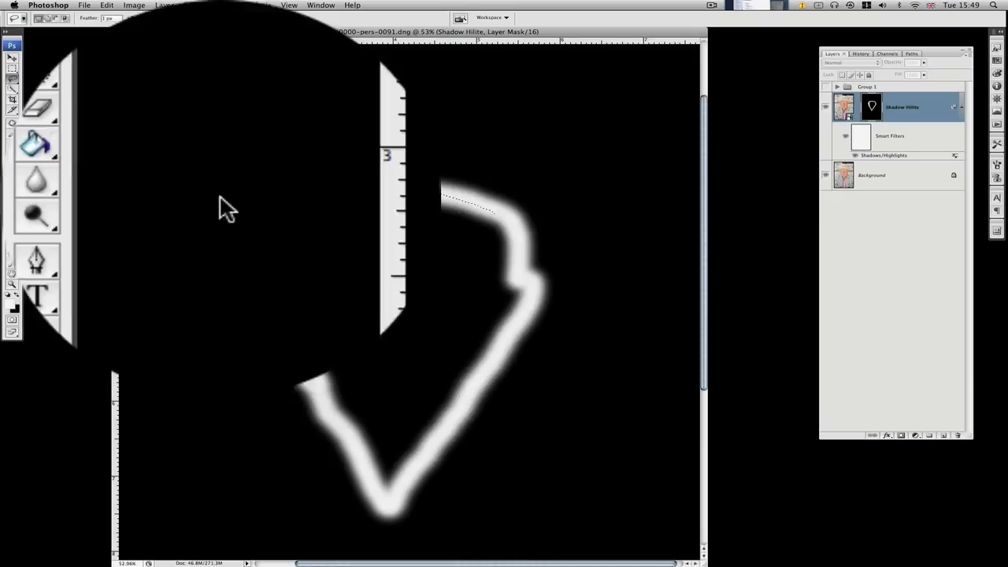
left_click(388, 276)
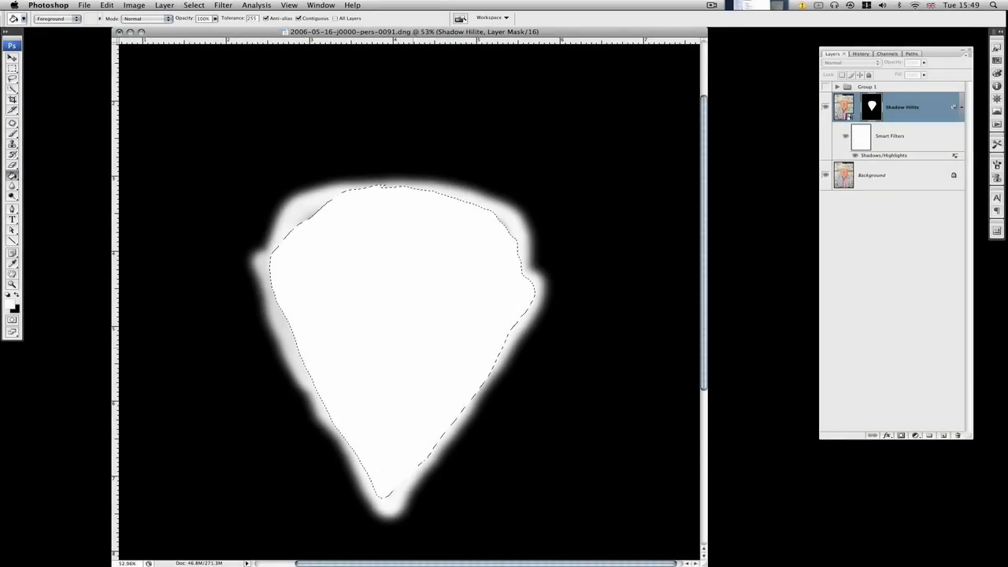
key("super+d")
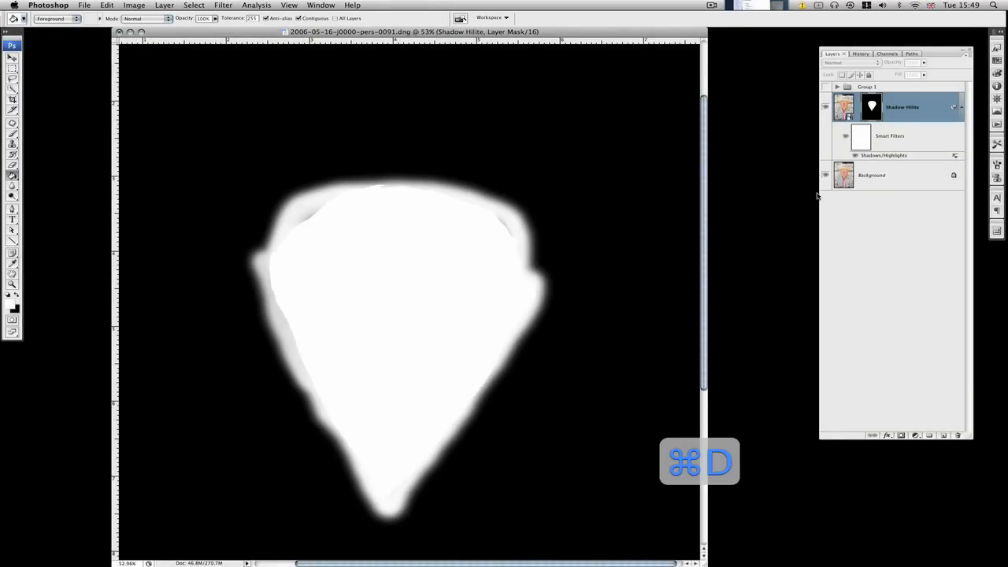
left_click(872, 107, "alt")
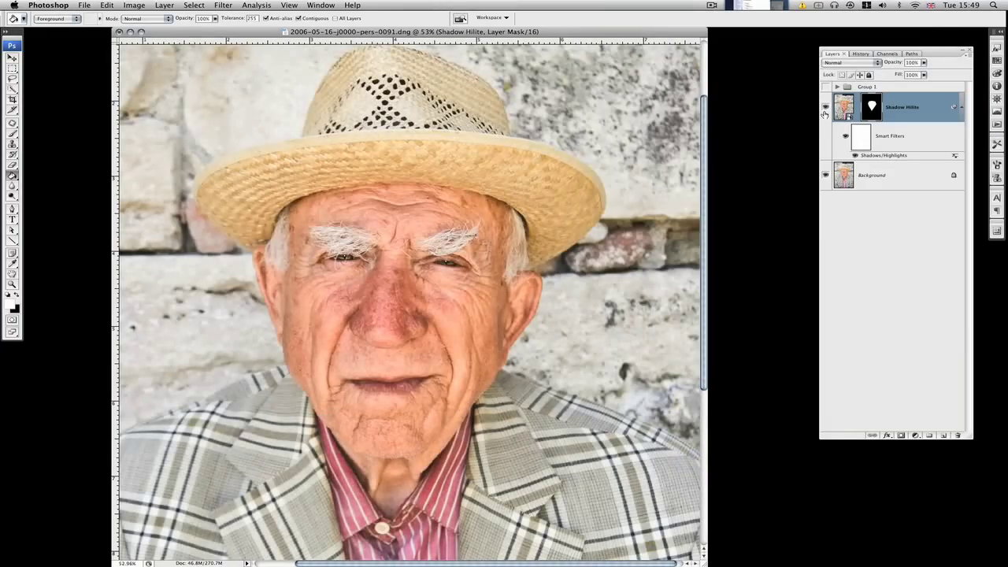
Step: Compare the portrait with and without the Shadow Hilite layer, close up and with the whole image fitted on screen
left_click(827, 107)
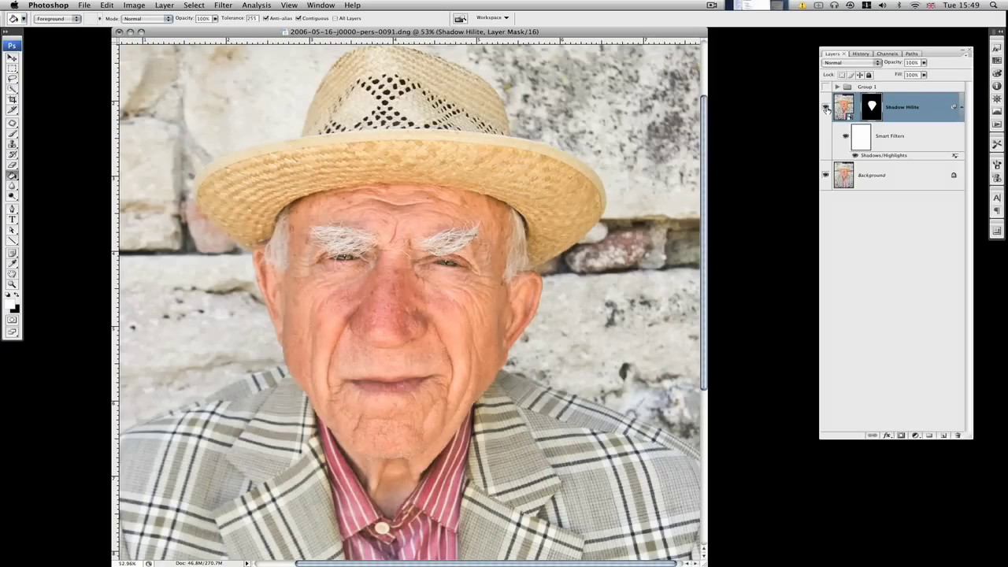
left_click(826, 107)
key("super+0")
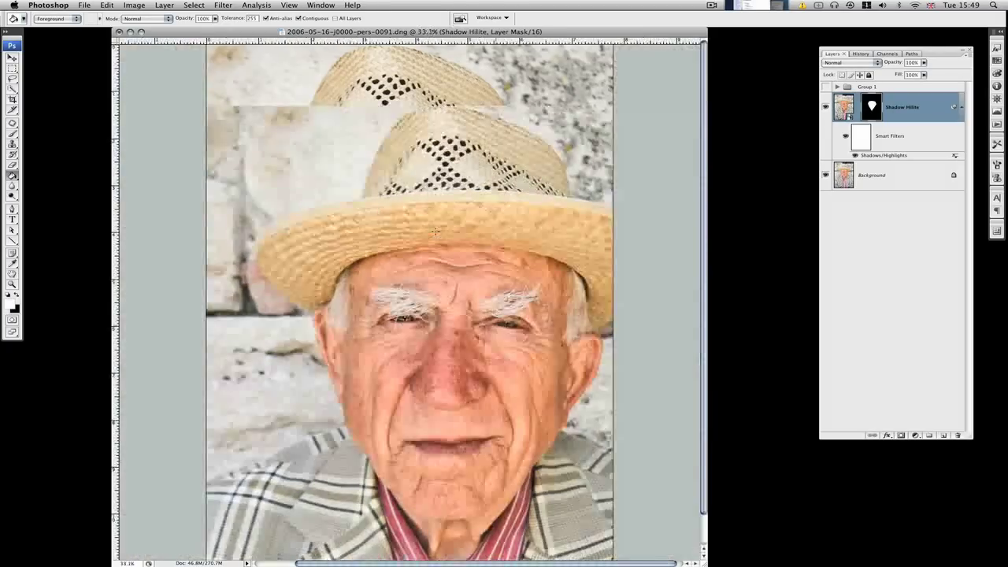
left_click(826, 107)
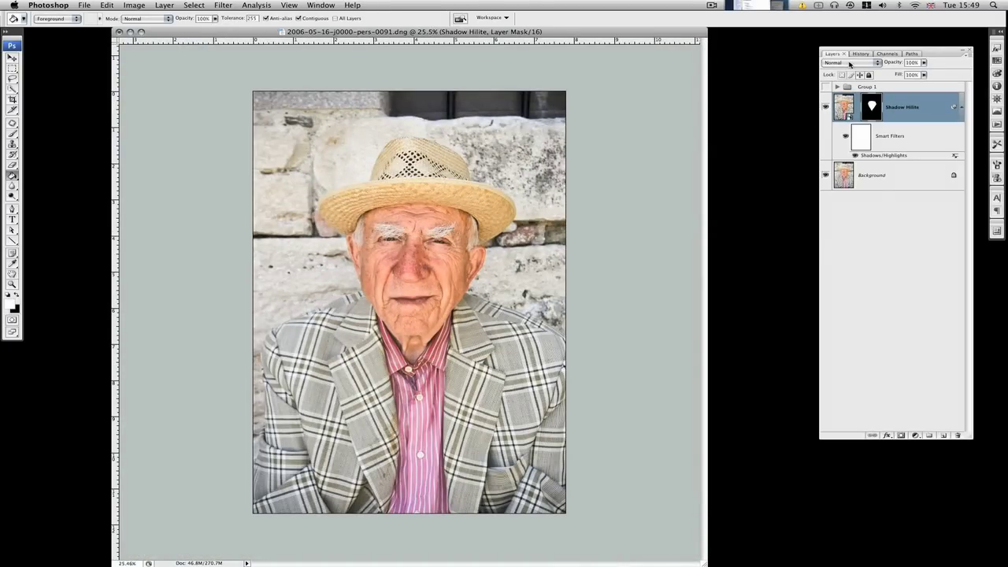
Step: Try the Overlay blend mode on the Shadow Hilite layer and settle on Soft Light
left_click(851, 63)
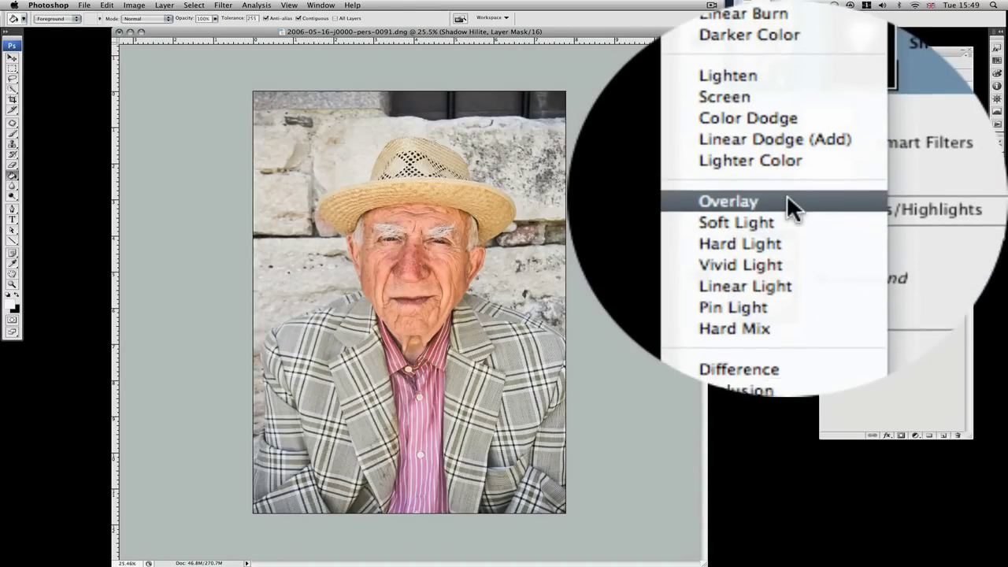
left_click(787, 197)
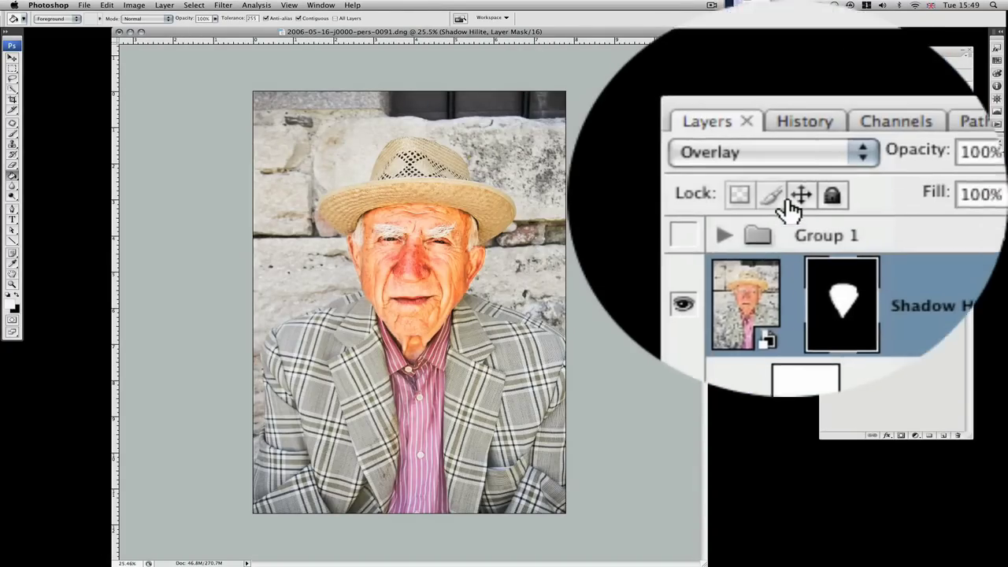
left_click(787, 194)
left_click(787, 195)
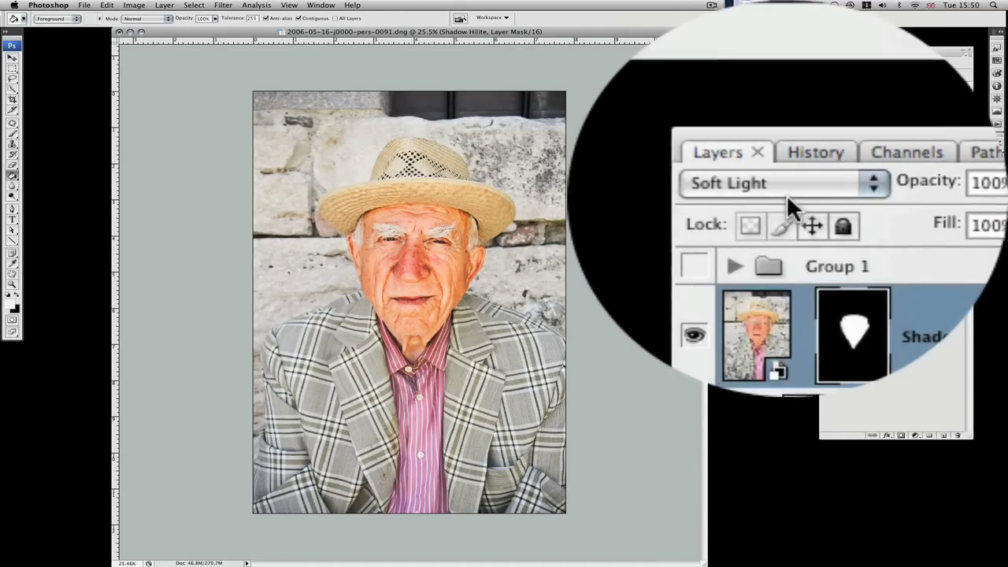
Step: Examine how the Soft Light blend affects the man's face by hiding and showing the Shadow Hilite layer repeatedly
left_click(825, 107)
left_click(825, 107)
left_click(825, 107)
left_click(826, 107)
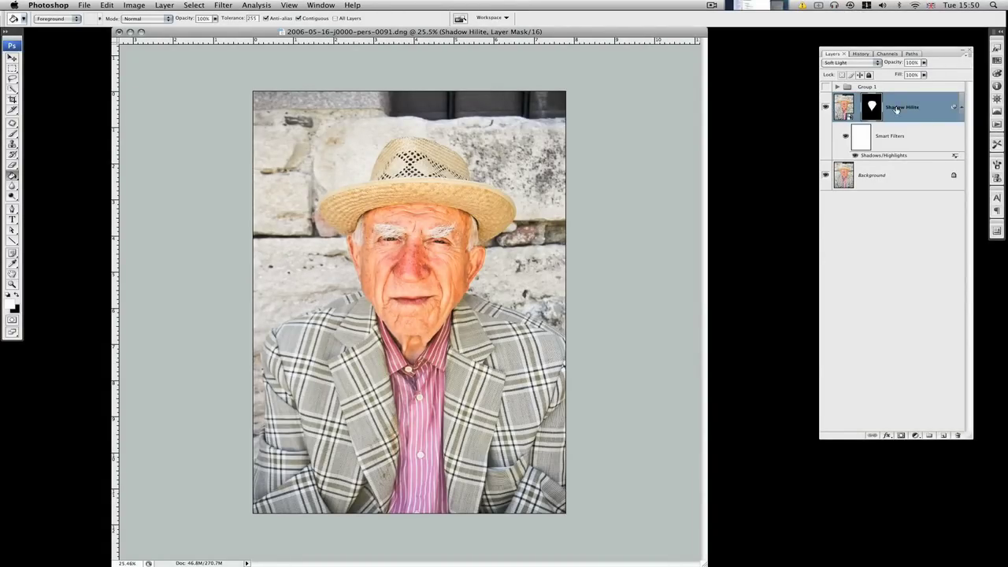
left_click(826, 107)
left_click(826, 107)
left_click(826, 107)
left_click(826, 107)
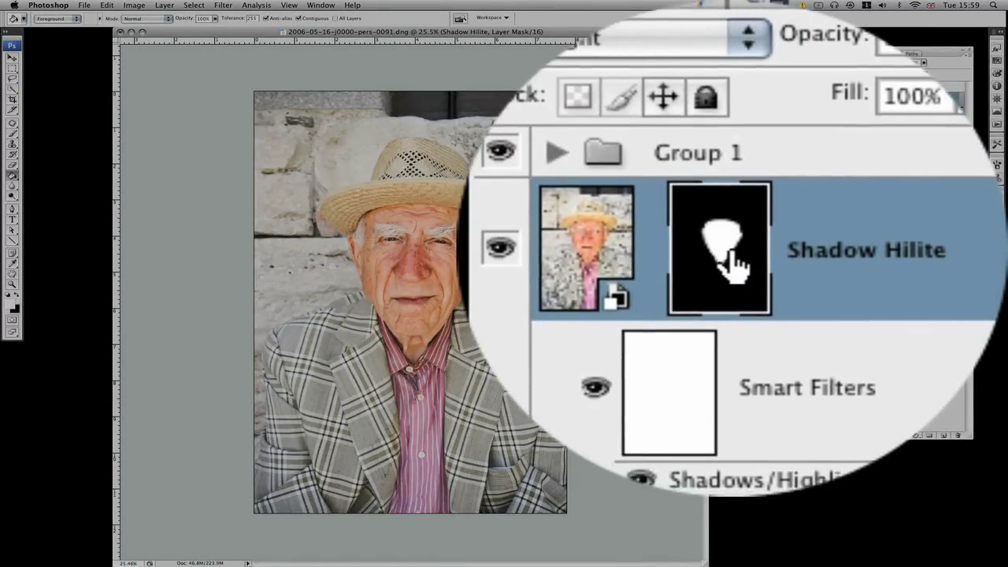
Step: Soften the Shadow Hilite layer mask with a Gaussian Blur of 25.1 pixels radius
left_click(872, 107, "alt")
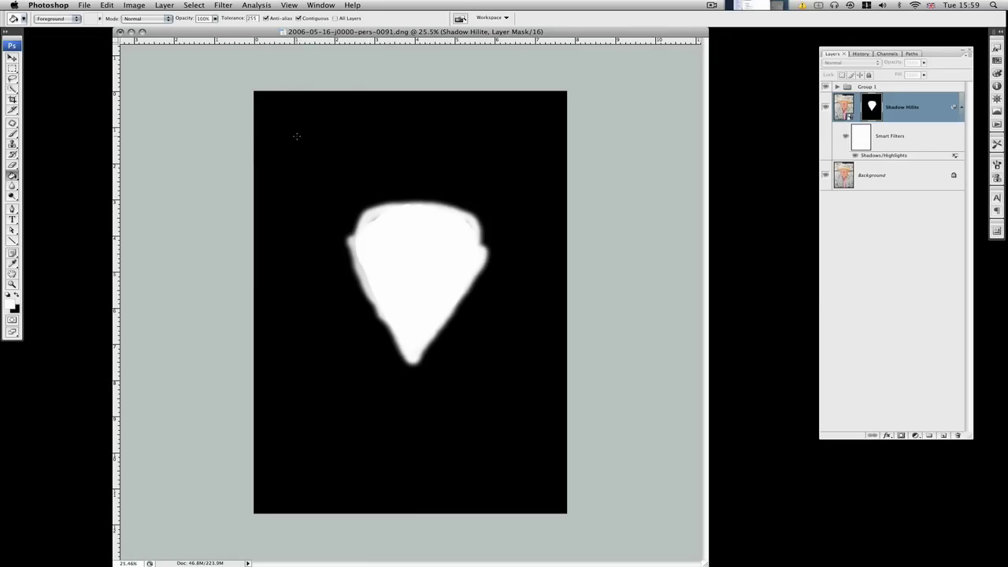
left_click(225, 6)
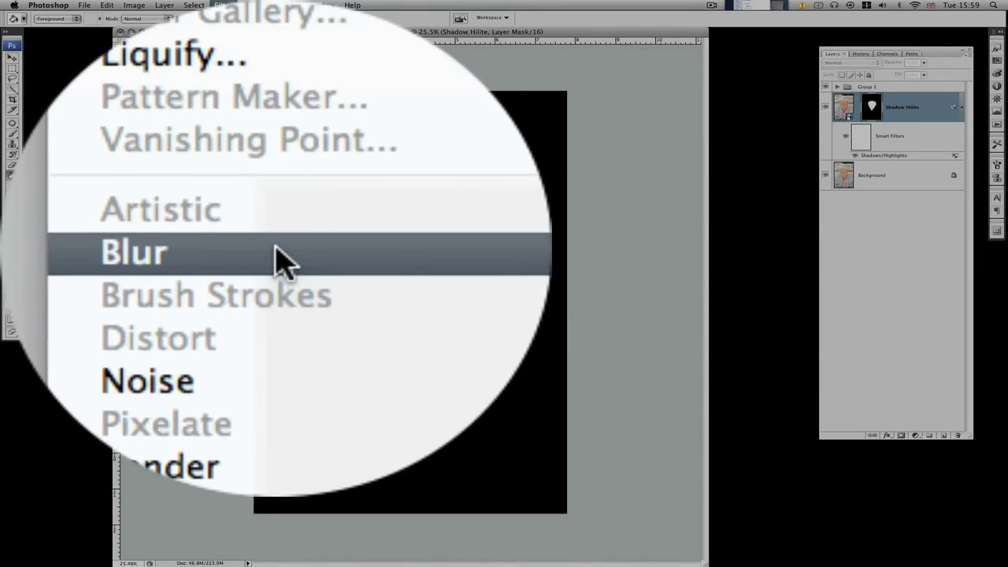
mouse_move(251, 112)
left_click(409, 171)
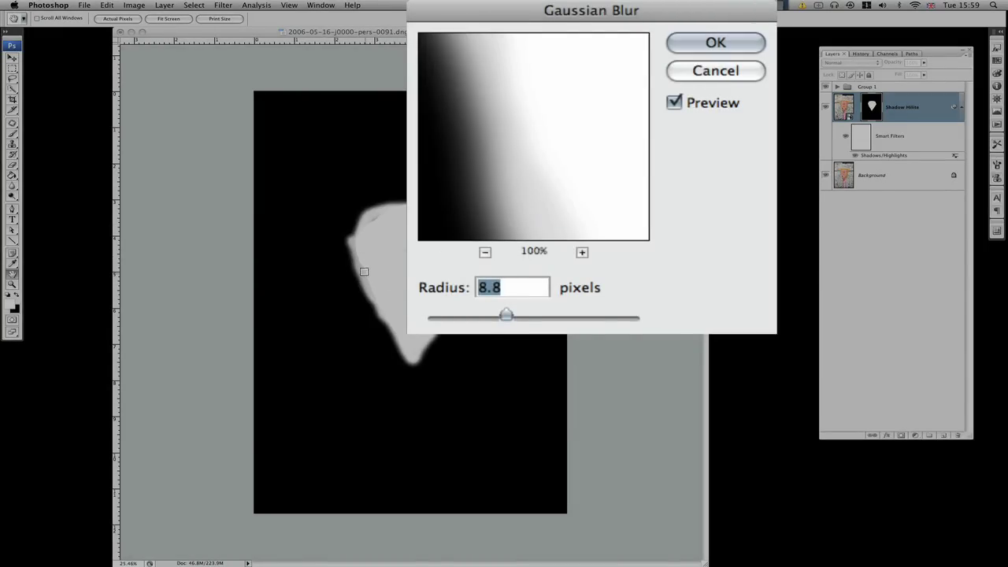
left_click(363, 271)
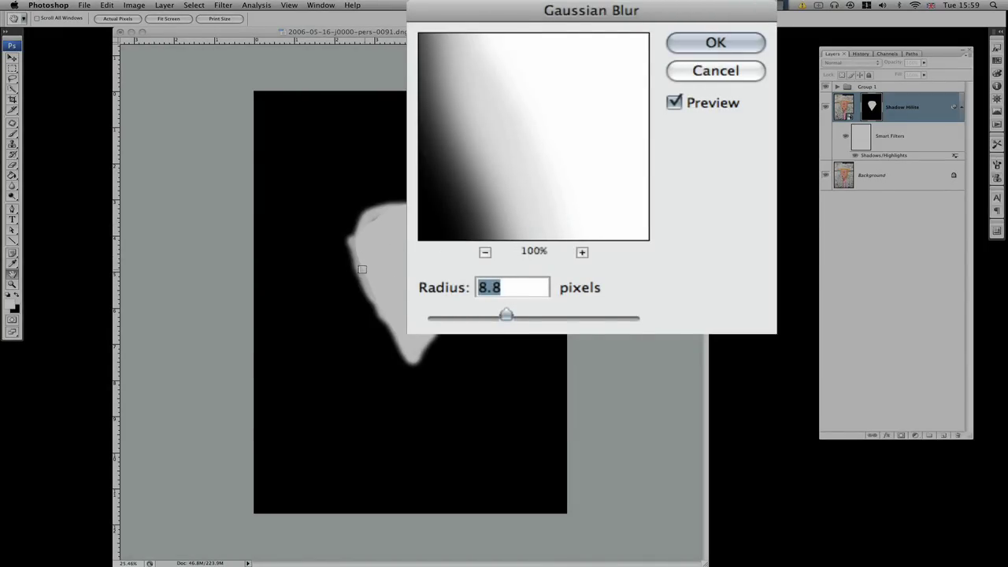
left_click_drag(534, 319, 530, 317)
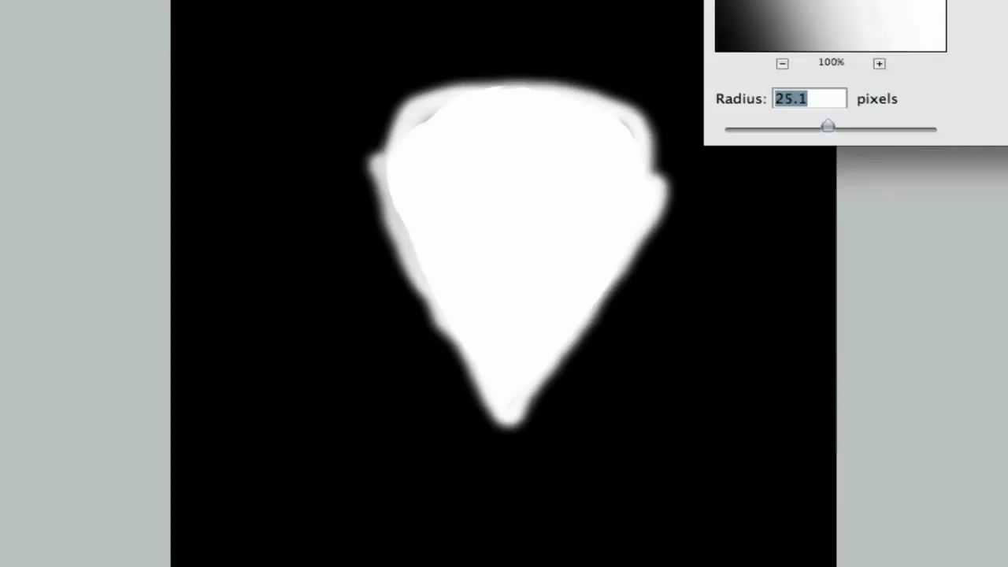
left_click(737, 45)
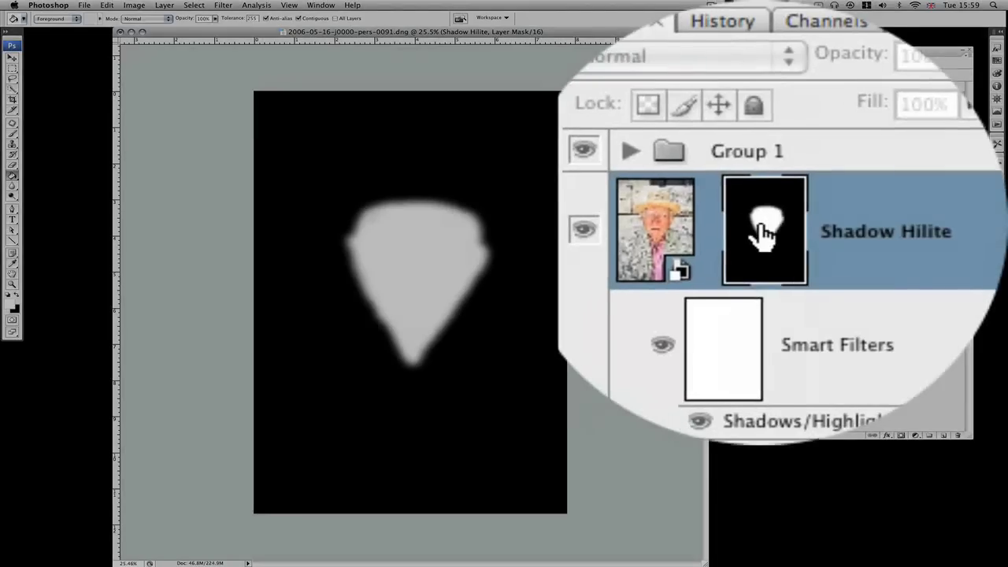
Step: Return to the normal image view and compare the portrait with the Shadow Hilite layer hidden and shown
left_click(842, 114)
left_click(826, 107)
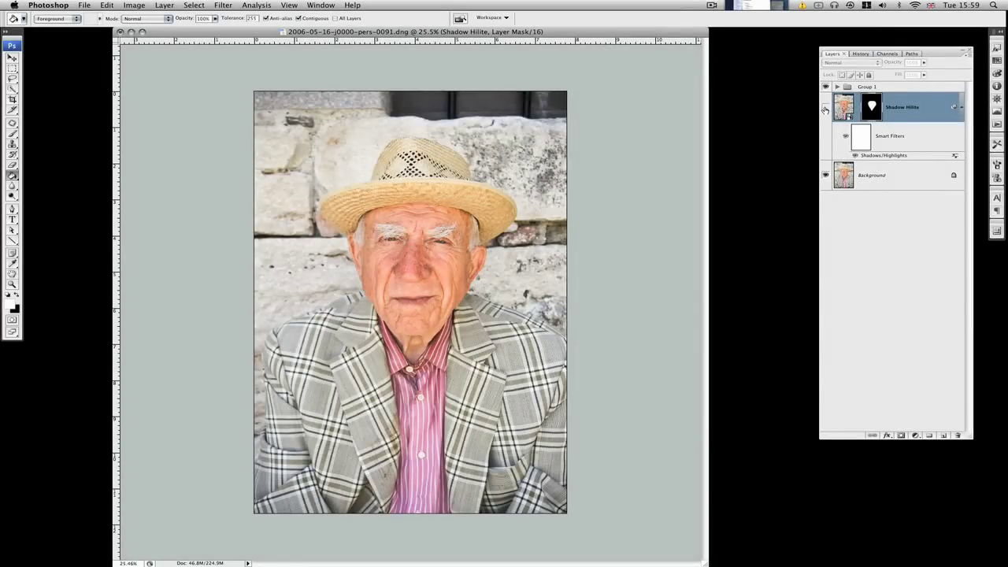
left_click(825, 108)
left_click(825, 108)
left_click(825, 108)
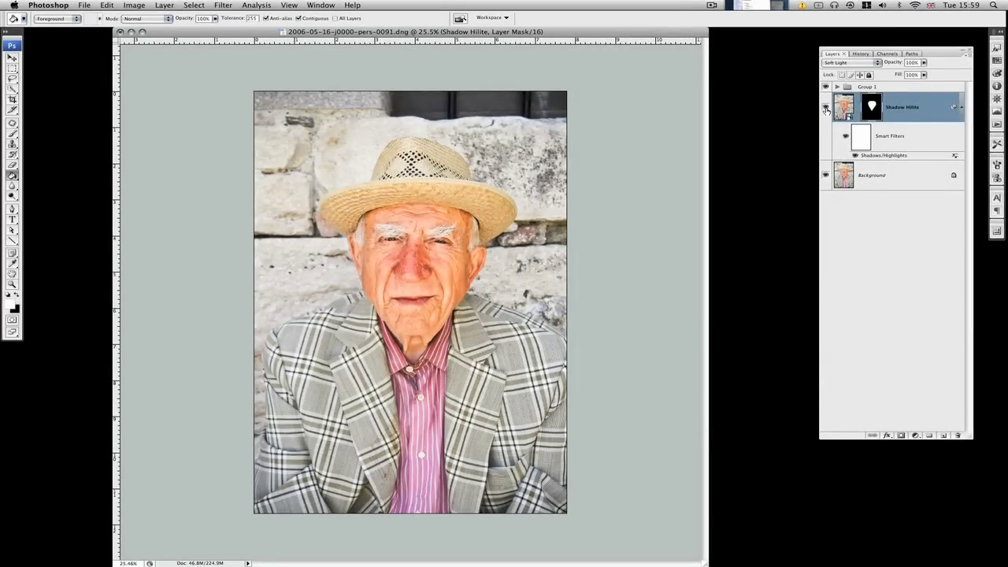
left_click(825, 108)
left_click(826, 108)
Step: Collapse the Shadow Hilite layer's filter list and add a Black & White adjustment layer using the Blue Filter preset
left_click(961, 108)
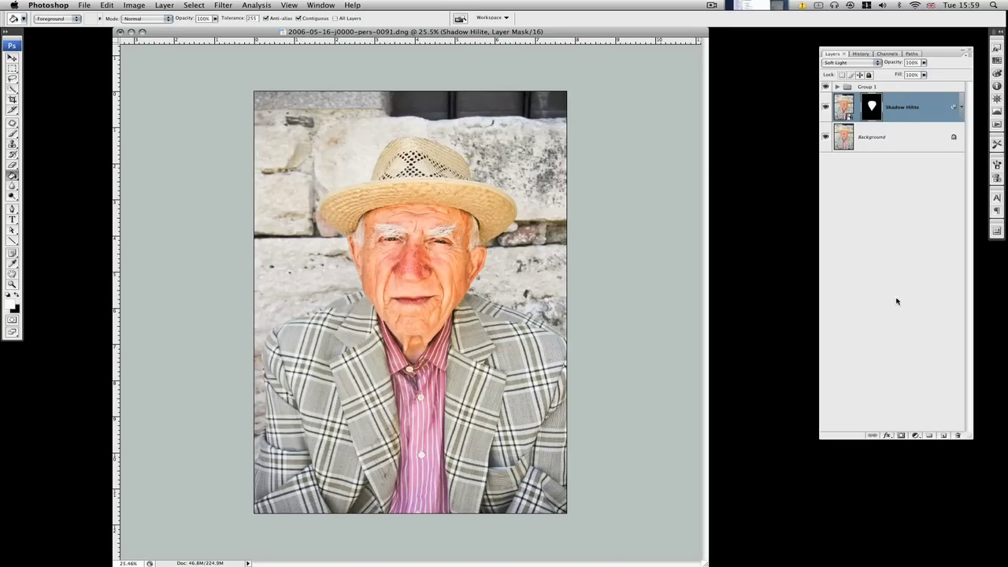
left_click(915, 436)
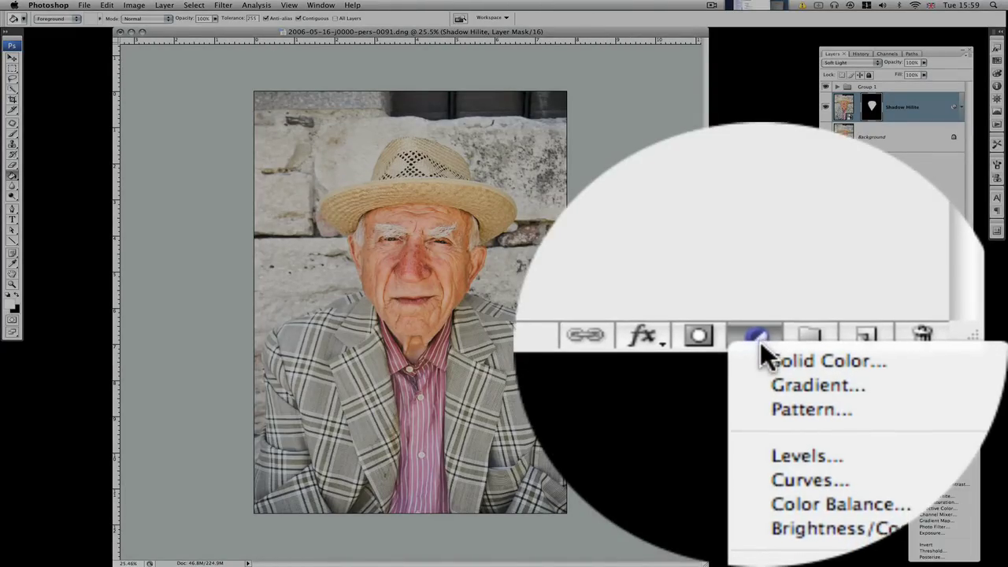
left_click(937, 496)
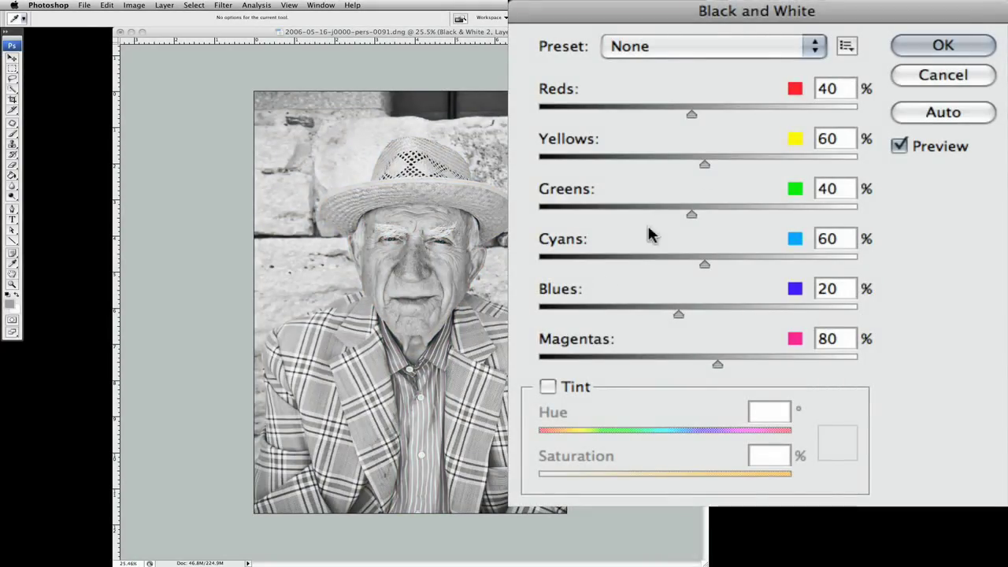
left_click(686, 50)
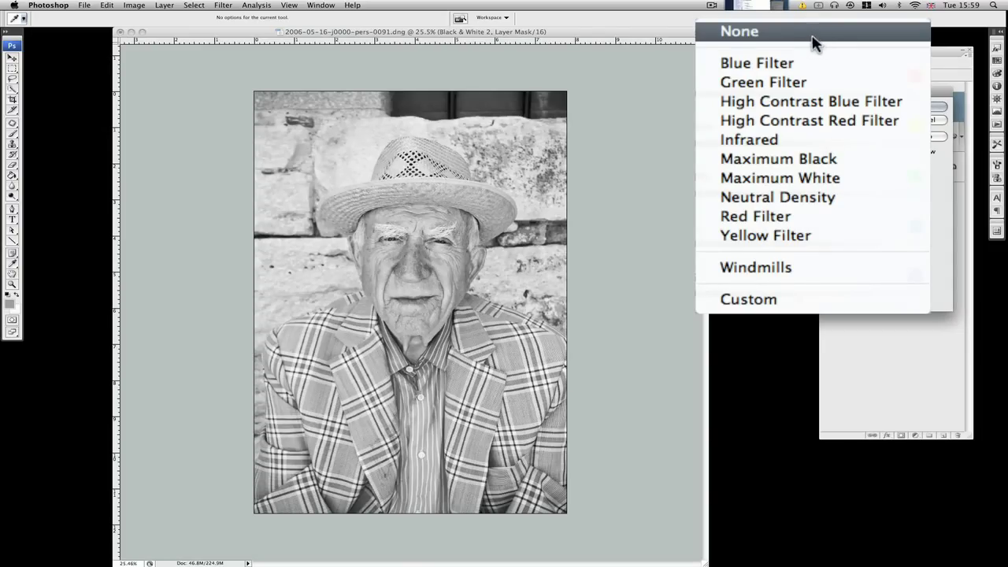
left_click(810, 67)
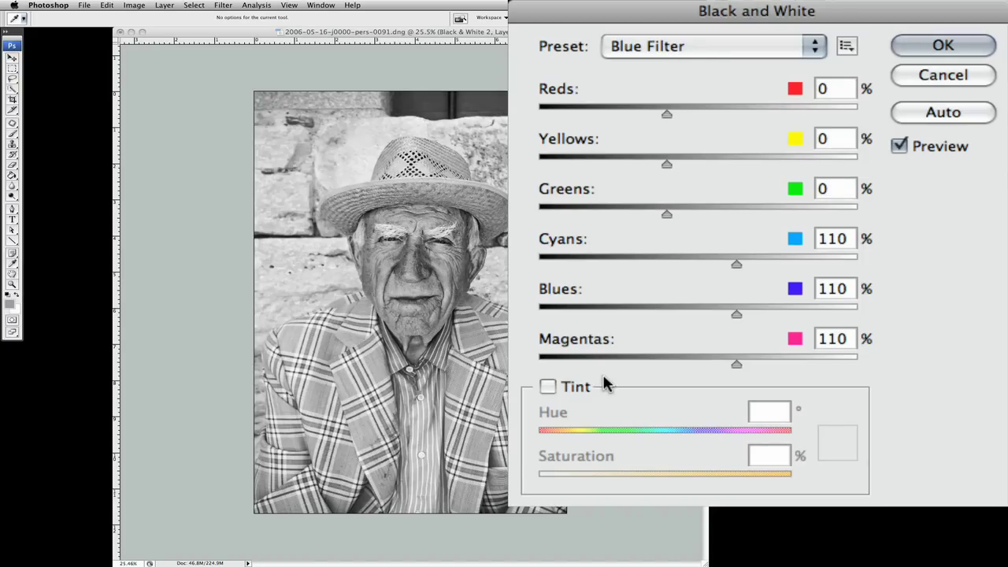
Step: Try the High Contrast Blue Filter, High Contrast Red Filter and Infrared presets, and return to Blue Filter
left_click(807, 52)
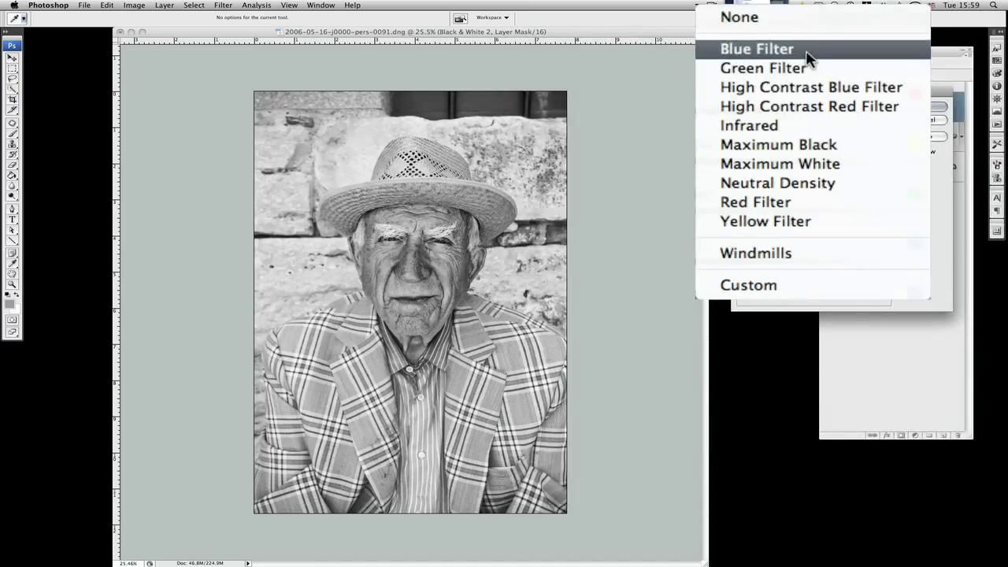
left_click(831, 93)
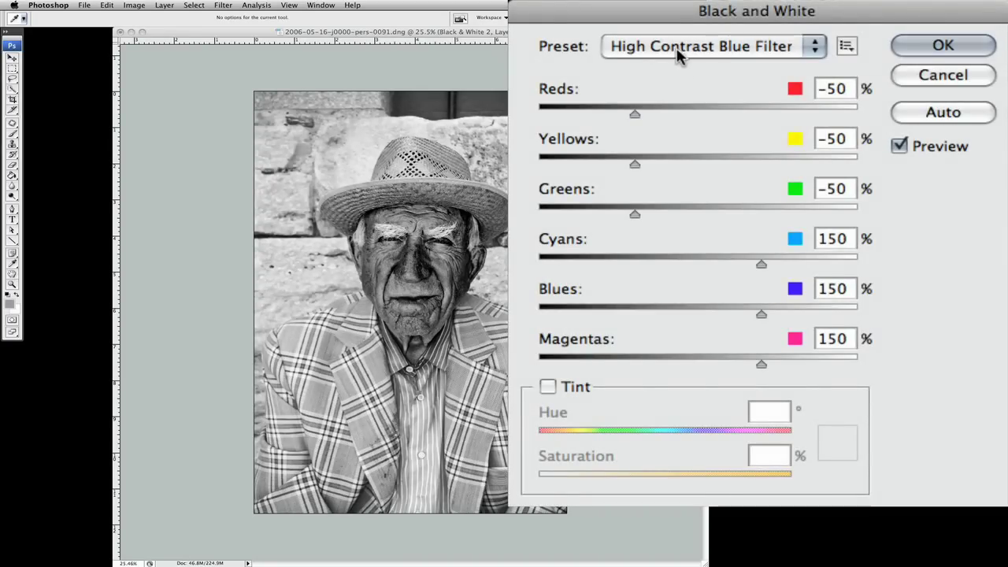
left_click(798, 87)
left_click(807, 103)
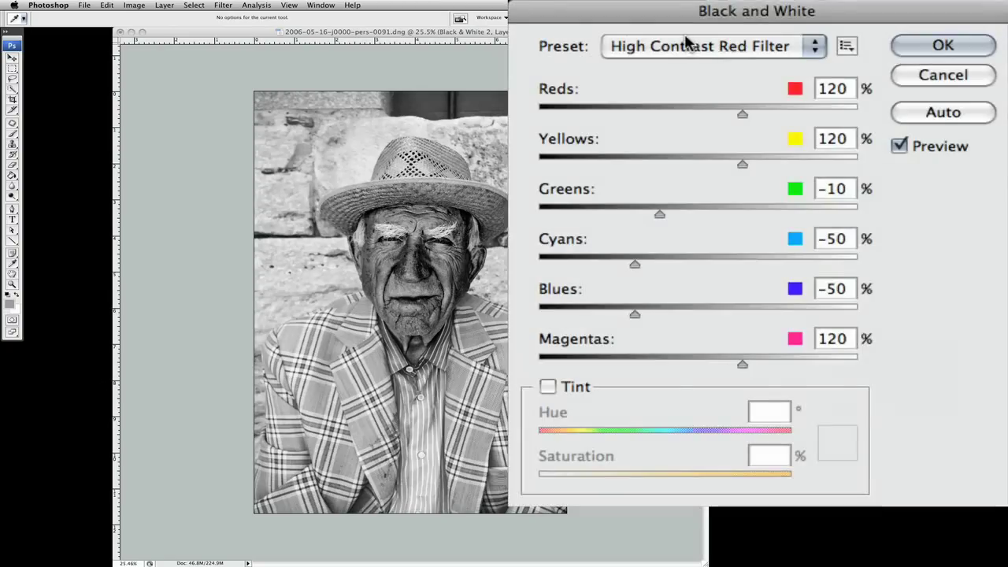
left_click(809, 110)
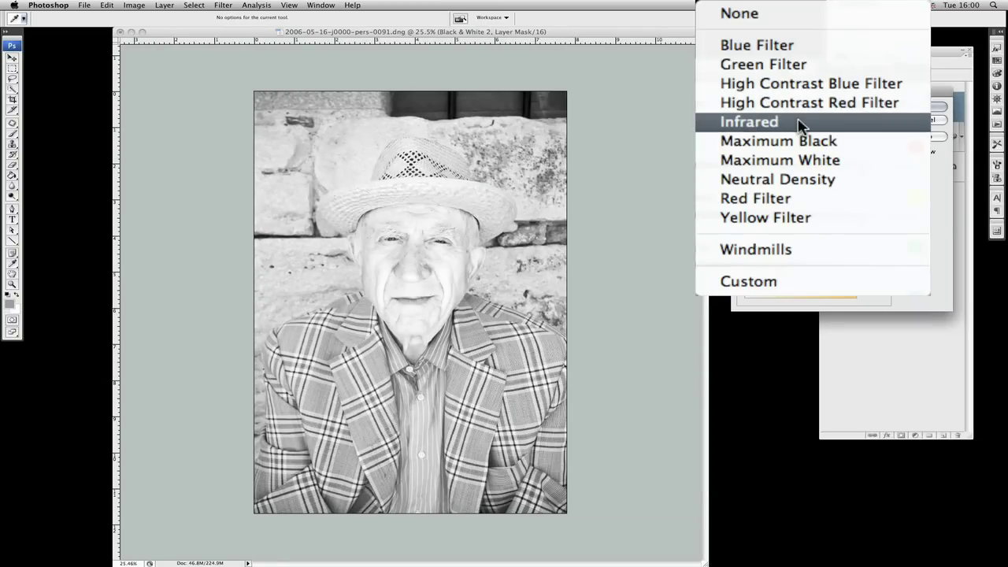
left_click(800, 122)
left_click(803, 124)
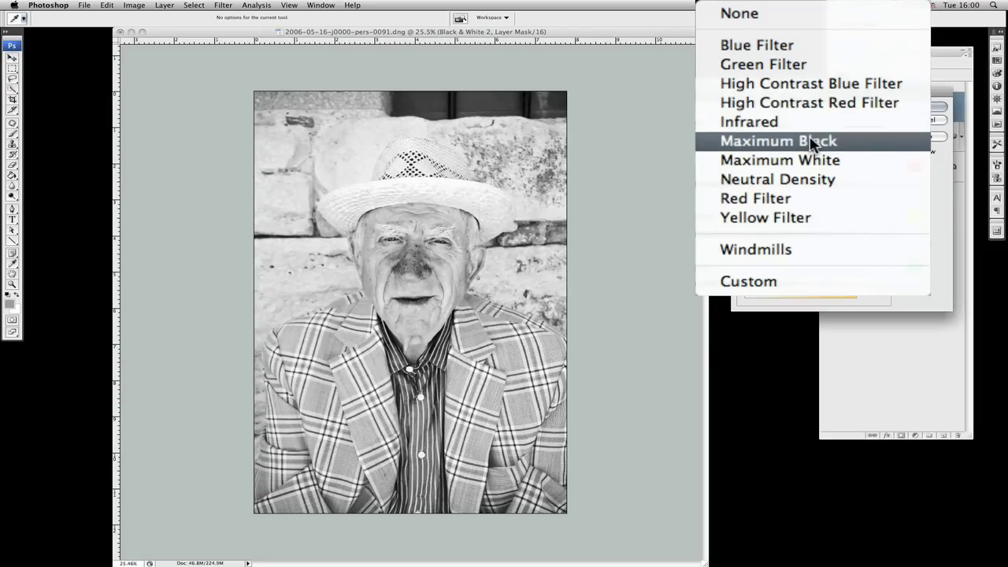
left_click(788, 46)
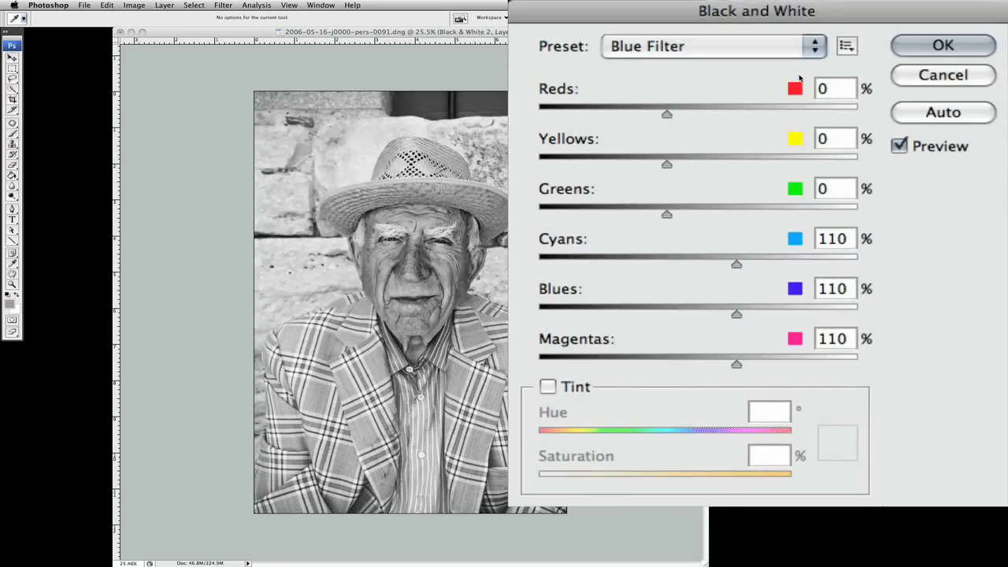
Step: Apply the Black & White adjustment, set its layer opacity to 61%, and compare the portrait with and without it
left_click(952, 46)
left_click(925, 63)
mouse_move(923, 74)
left_mouse_down()
mouse_move(878, 74)
mouse_move(912, 75)
mouse_move(903, 75)
left_mouse_up()
left_click_drag(778, 207, 780, 213)
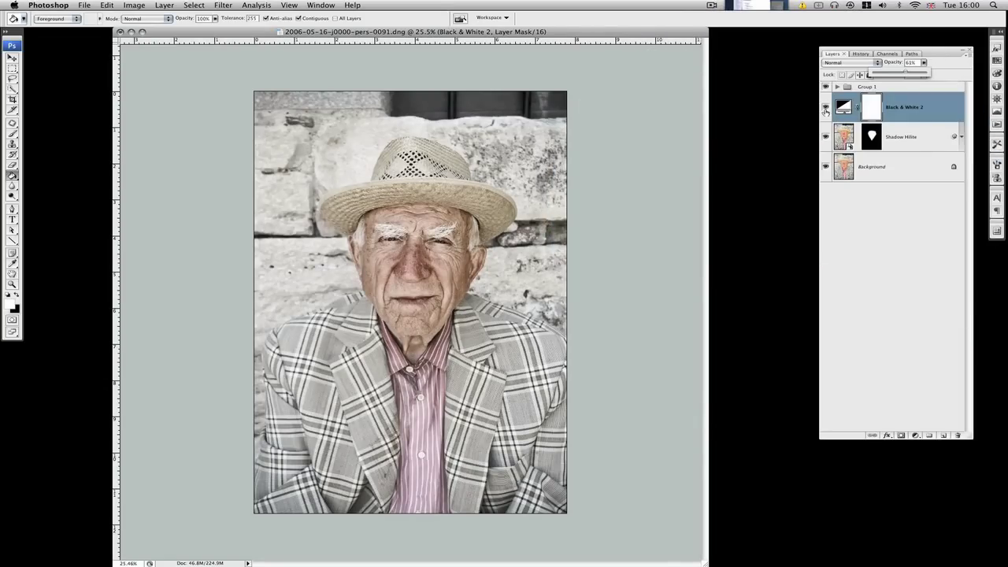
left_click(825, 108)
left_click(826, 108)
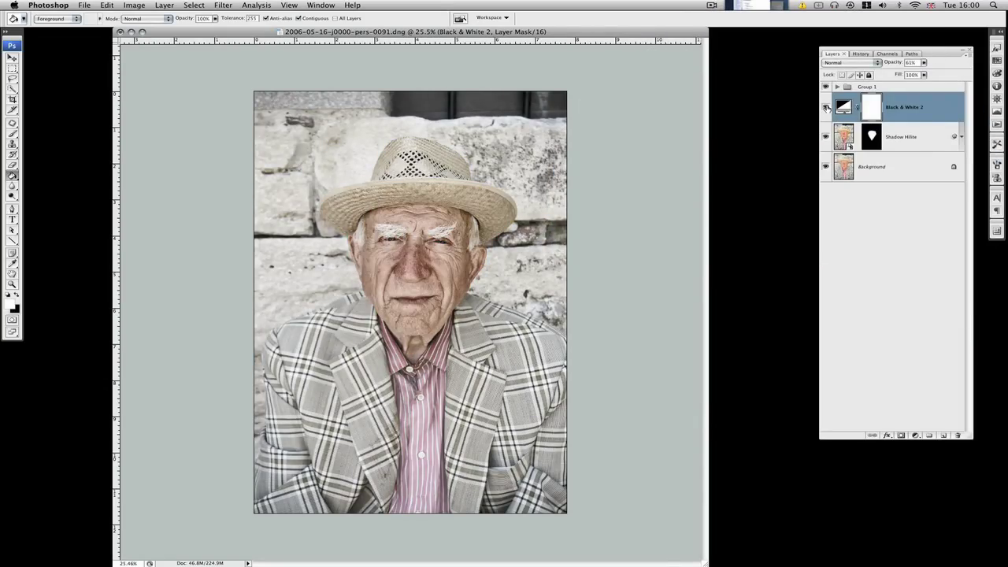
Step: Compare the portrait with the Black & White layer hidden and shown, and set that layer's opacity to 65%
left_click(825, 108)
left_click(825, 108)
left_click(825, 107)
left_click(826, 108)
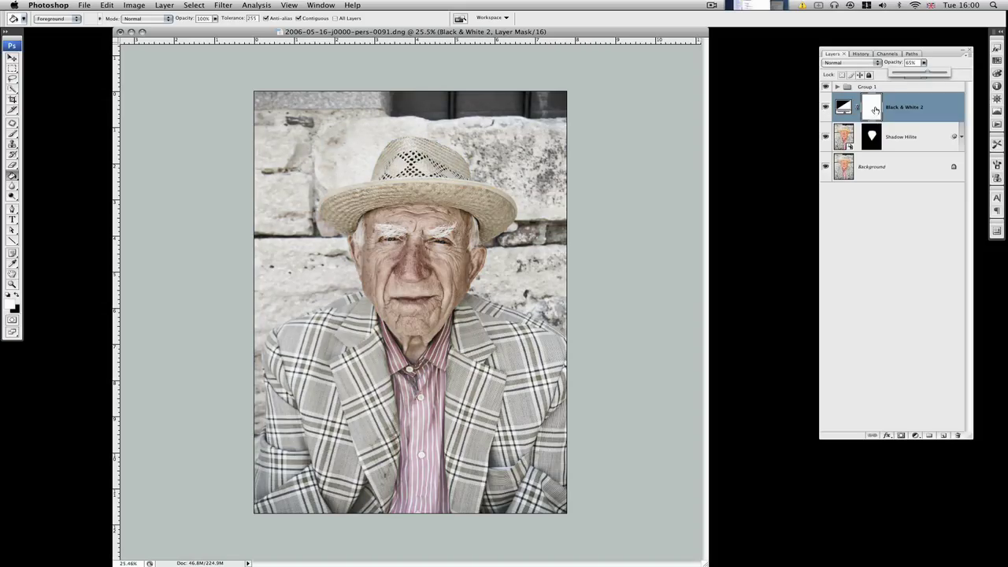
left_click(875, 111)
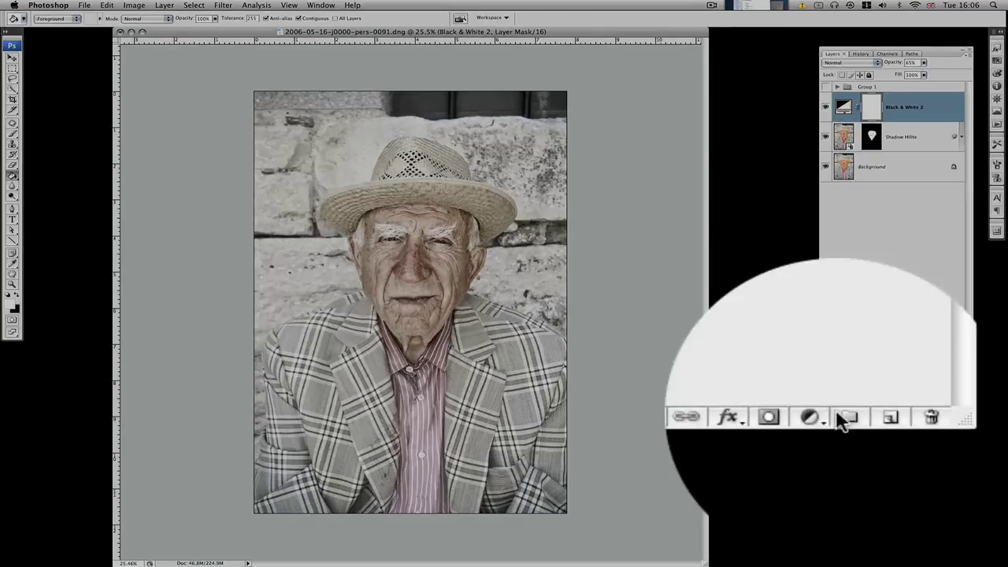
Step: Add a Hue/Saturation adjustment layer with Colorize enabled, hue 27 and saturation 13
left_click(915, 434)
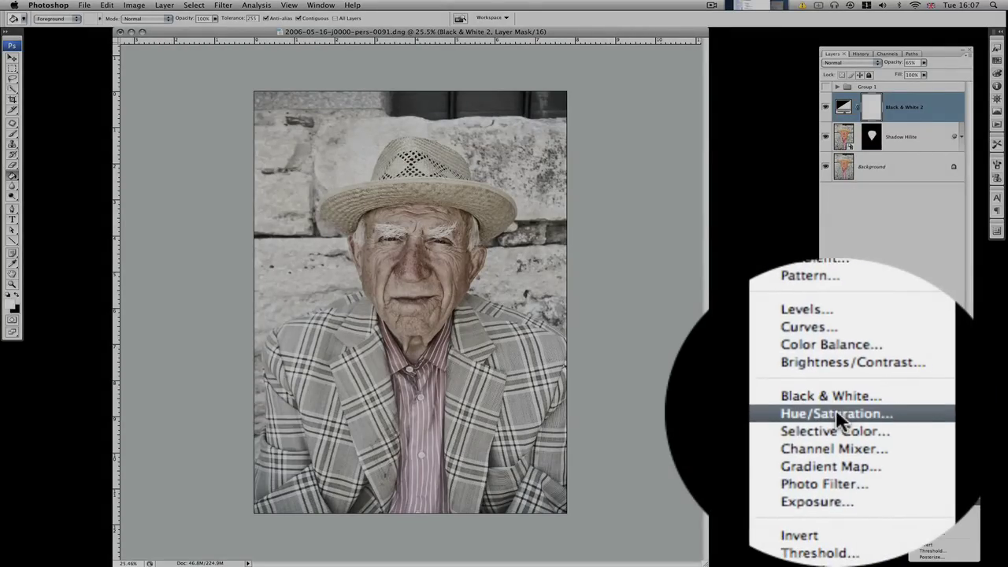
left_click(938, 506)
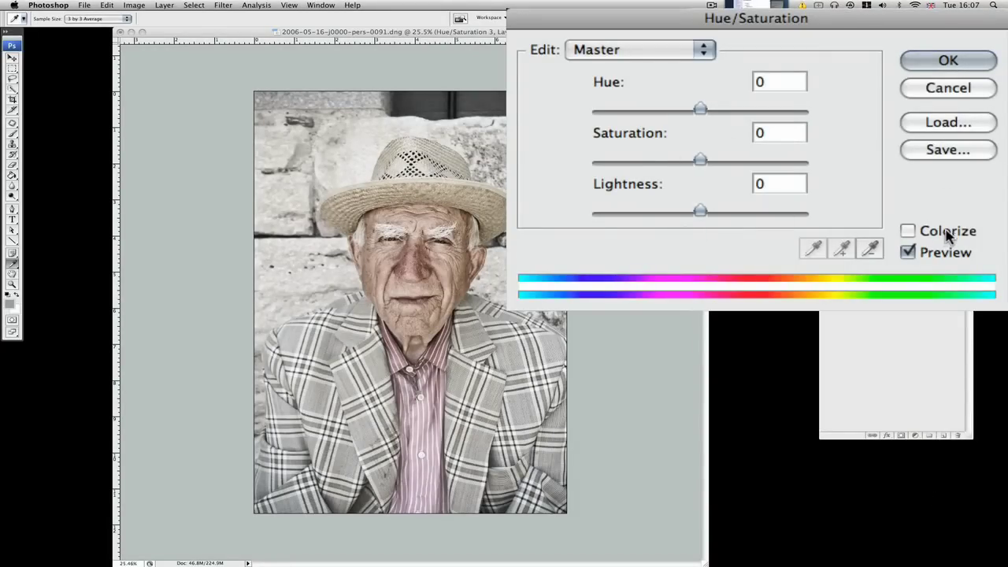
left_click(908, 231)
left_click_drag(595, 113, 610, 115)
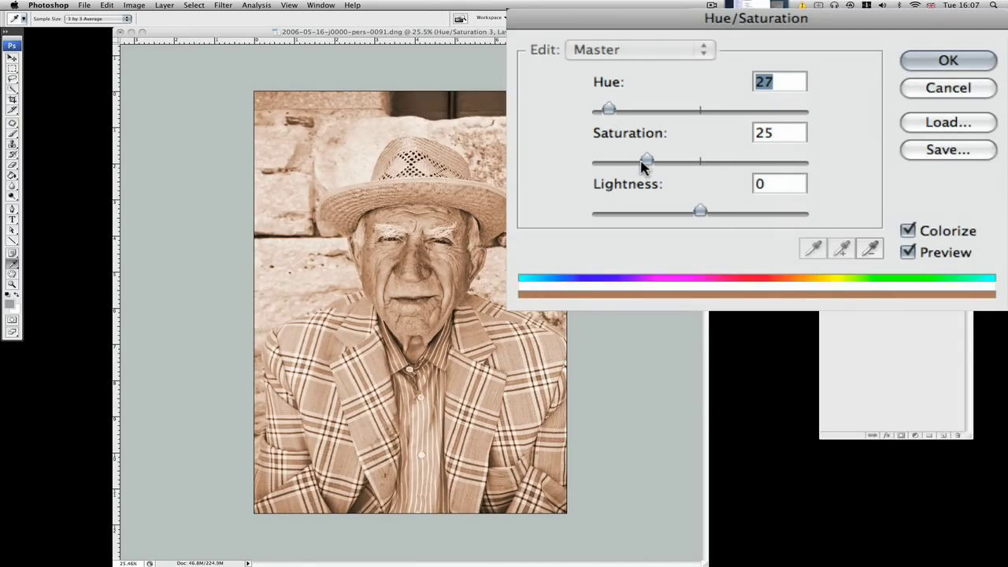
left_click_drag(645, 162, 621, 166)
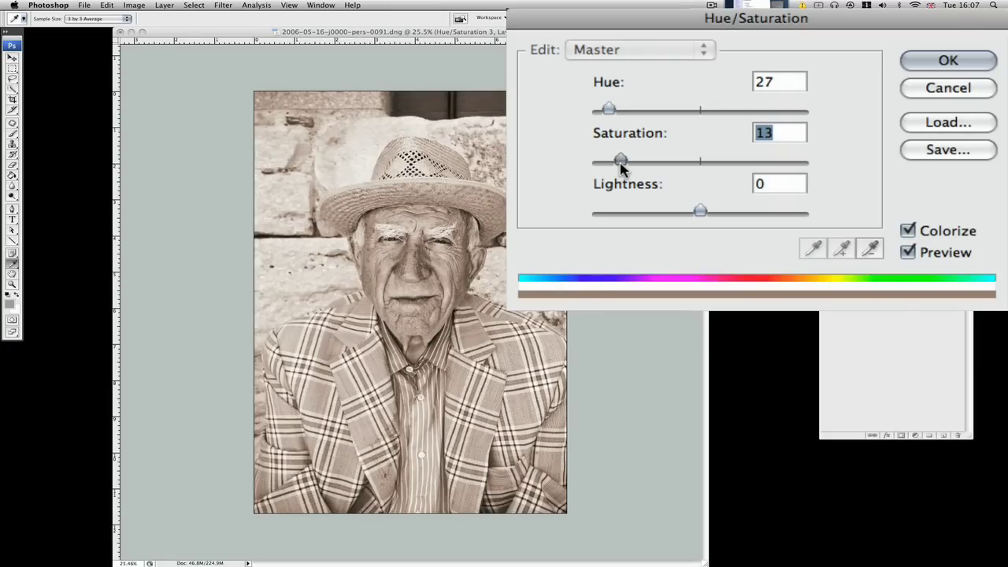
left_click(948, 61)
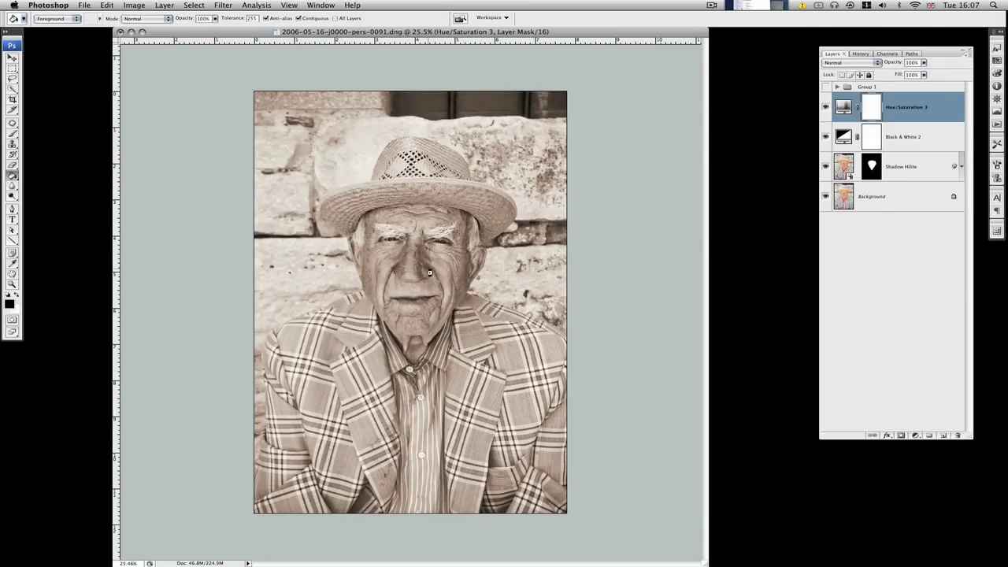
Step: Invert the Hue/Saturation mask, load the Shadow Hilite mask as a selection, fill it with white on the inverted mask, and deselect
key("super+i")
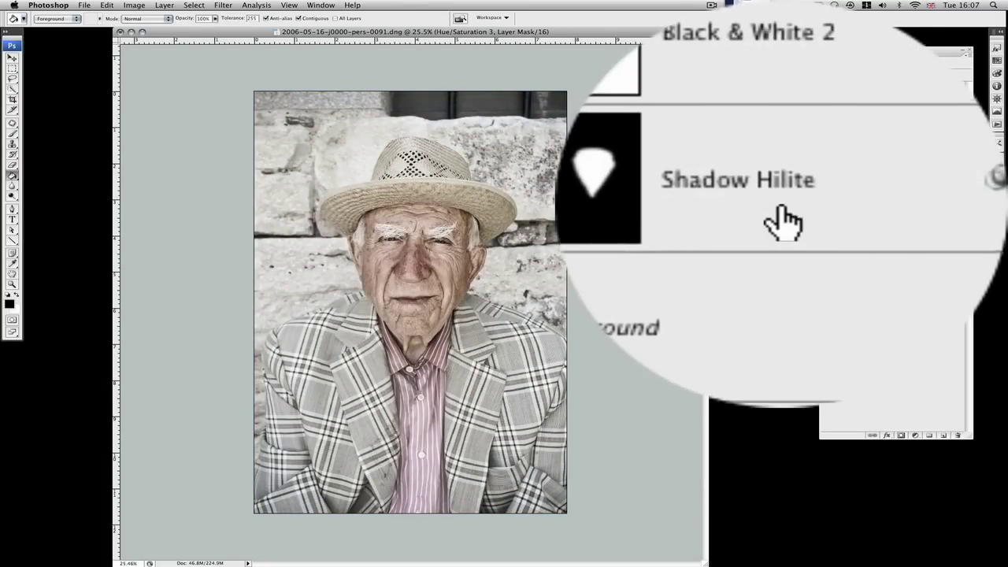
left_click(870, 170)
left_click_drag(780, 224, 784, 227)
left_click(783, 224, "super")
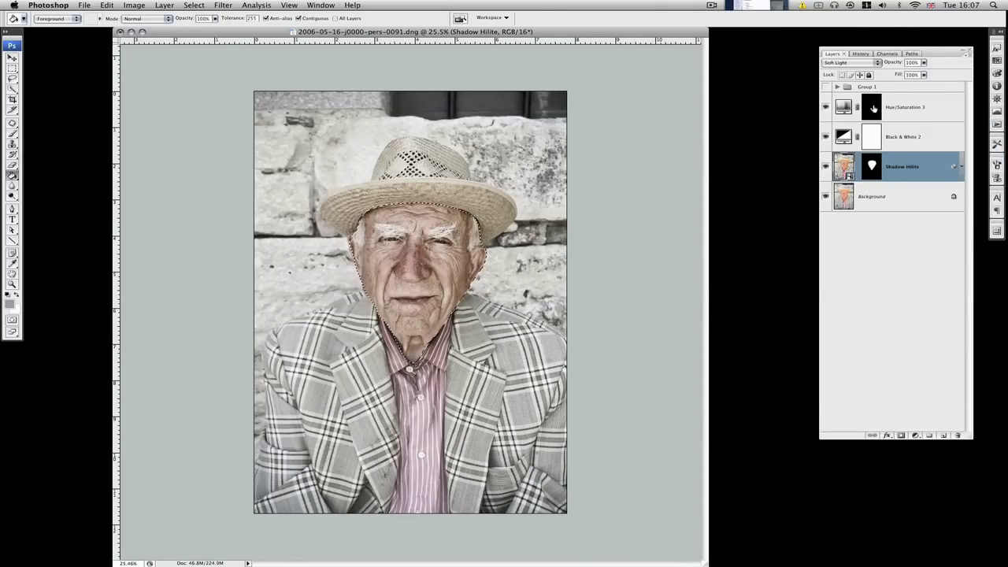
left_click(783, 225)
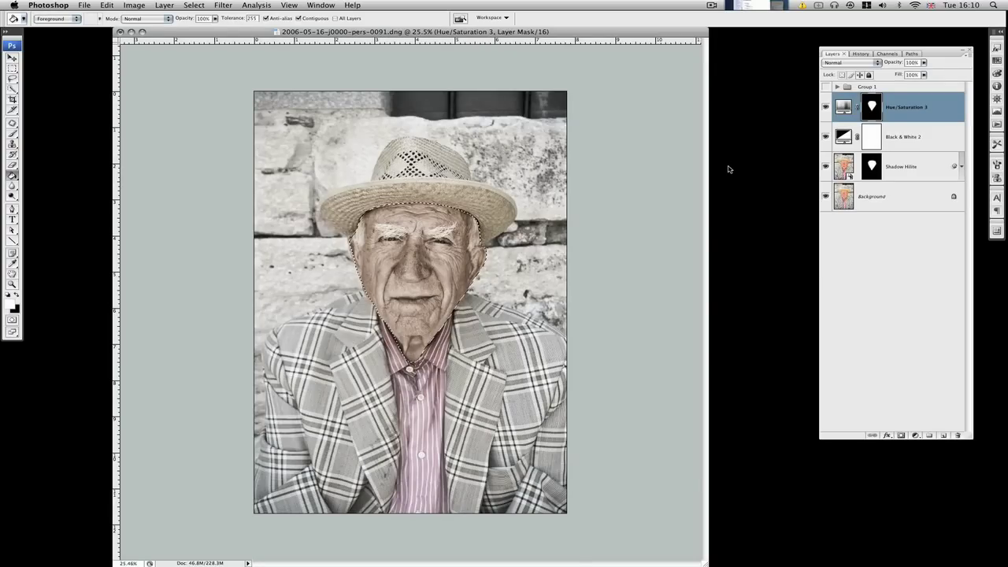
key("super+d")
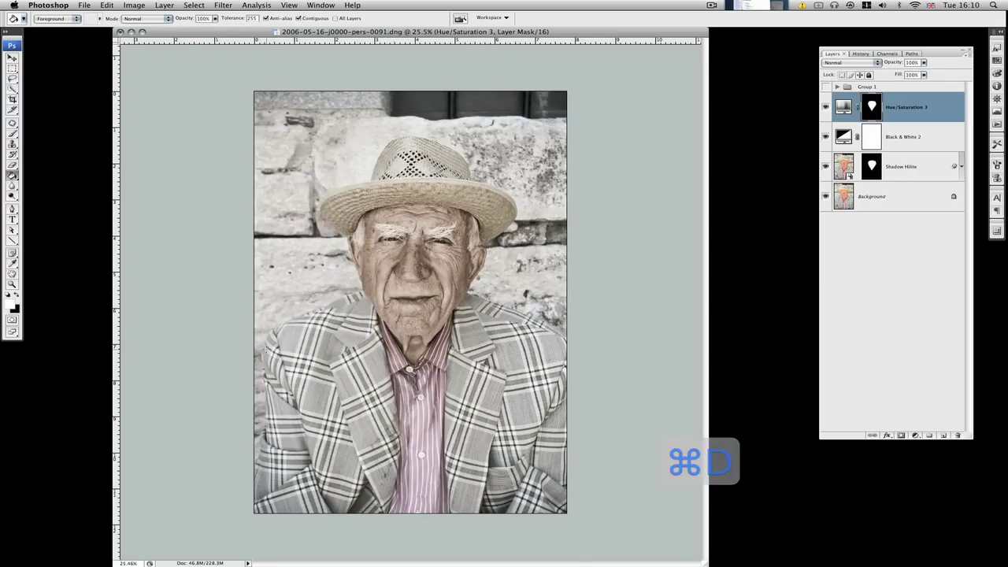
Step: Set the Hue/Saturation layer's opacity to 45% and compare the portrait with that layer hidden and shown
left_click(826, 108)
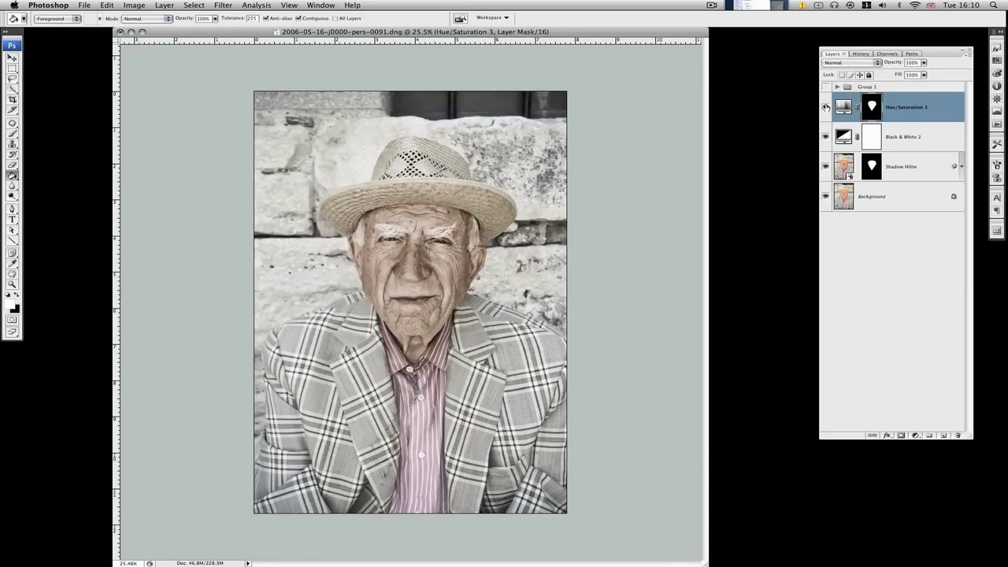
left_click(924, 63)
left_click_drag(925, 72, 895, 72)
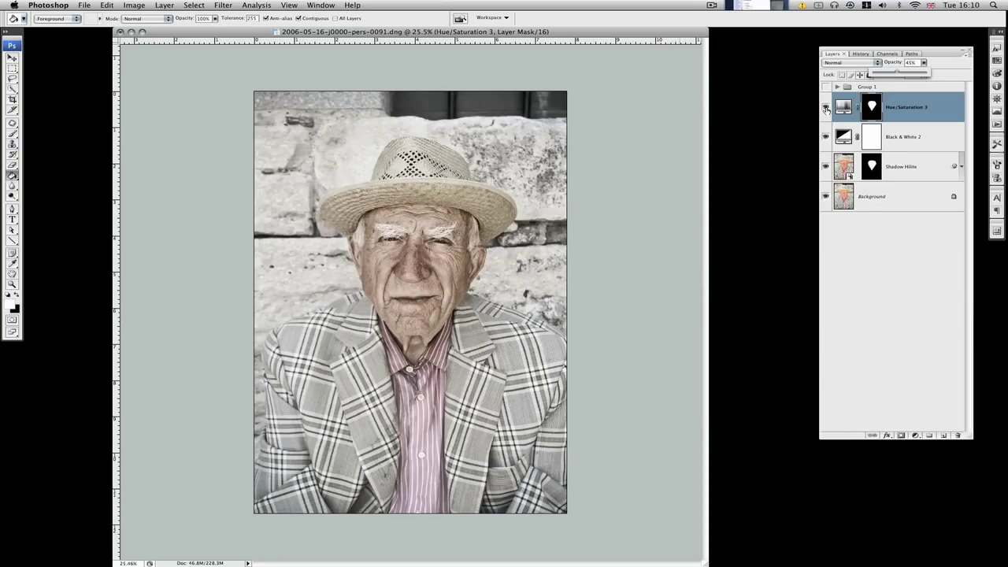
left_click(826, 108)
left_click(826, 108)
left_click(825, 108)
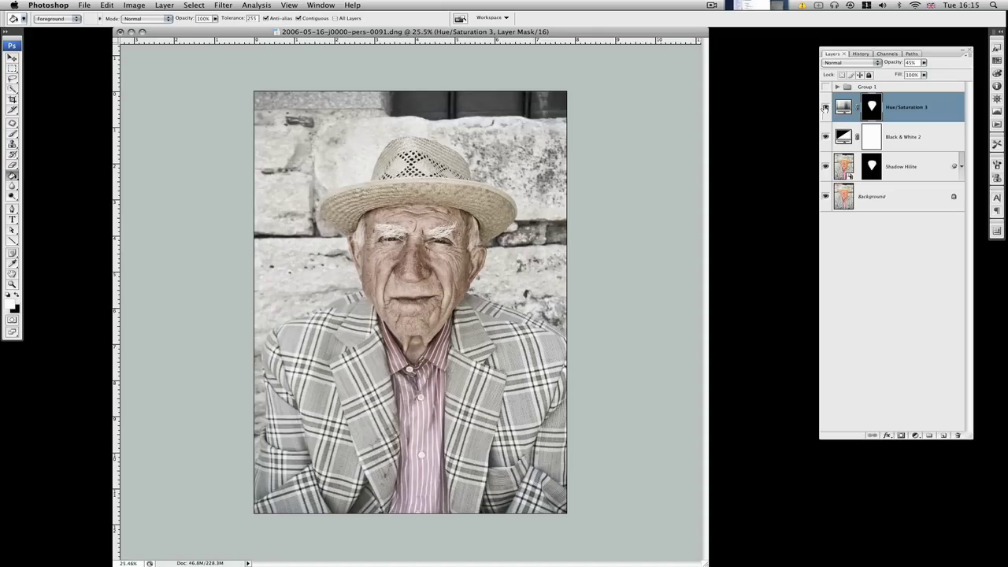
left_click(825, 108)
left_click(826, 108)
left_click(825, 108)
left_click(826, 108)
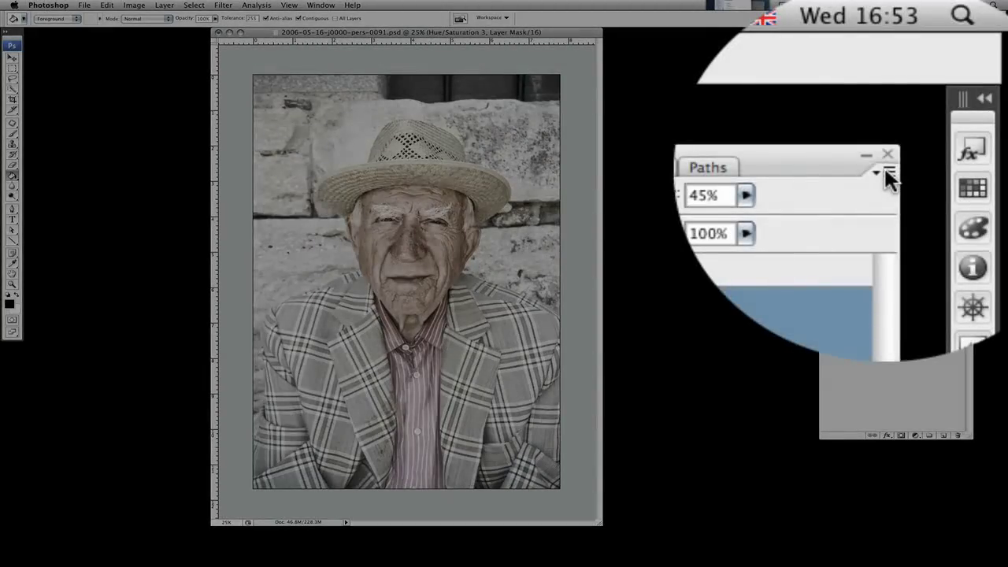
Step: Create a new layer named D&B in Overlay mode, filled with the Overlay-neutral 50% gray
left_click(970, 54)
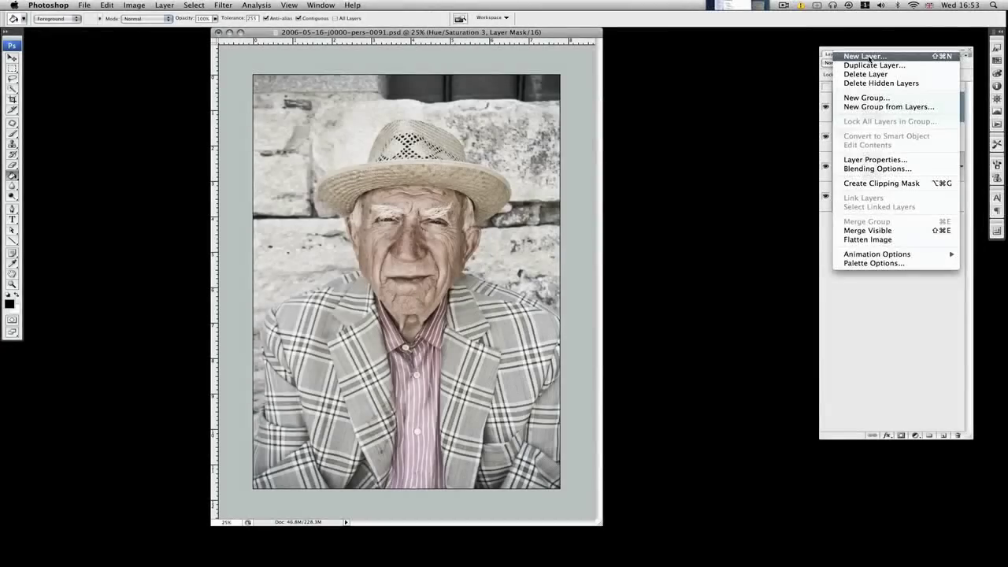
left_click(871, 60)
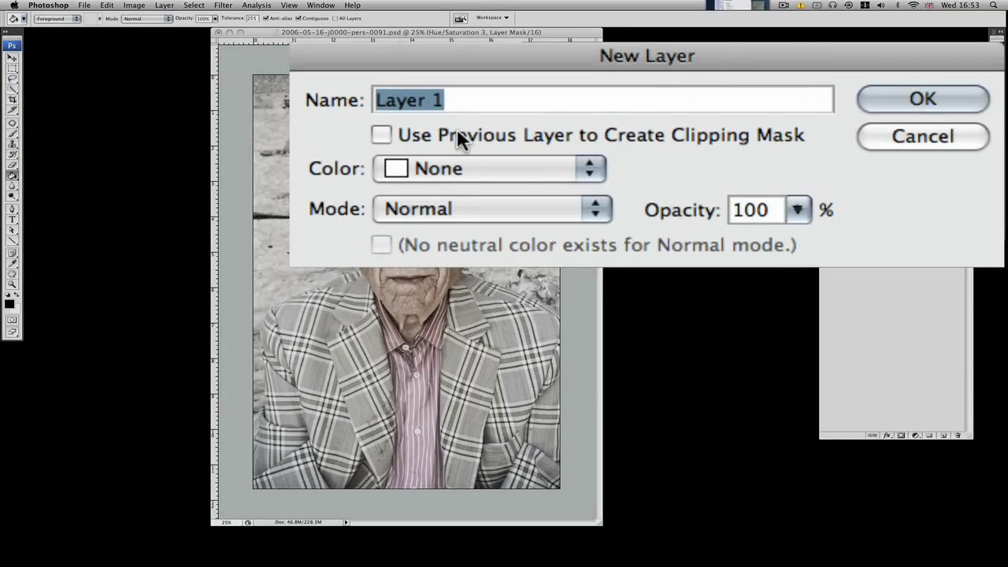
type("D&")
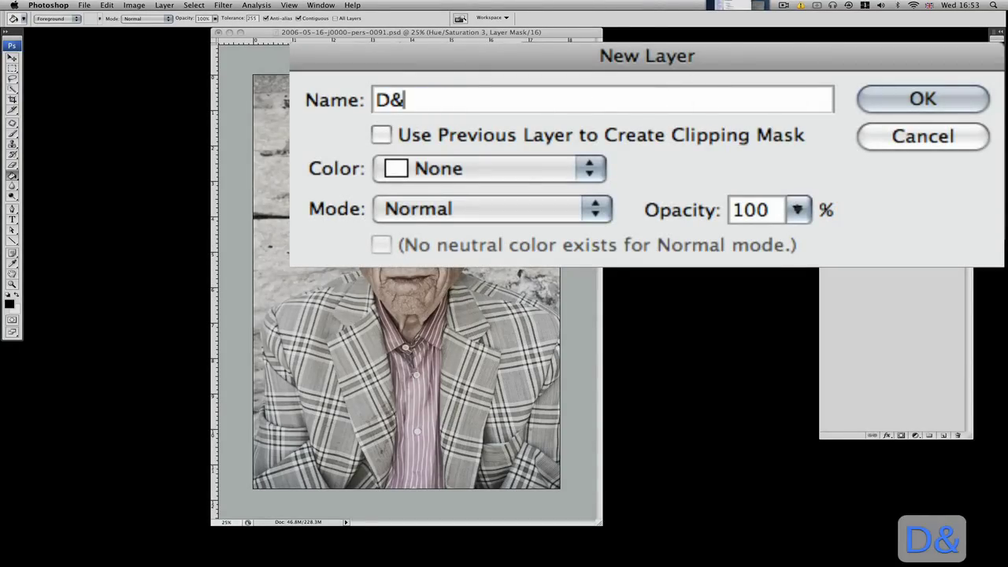
type("B")
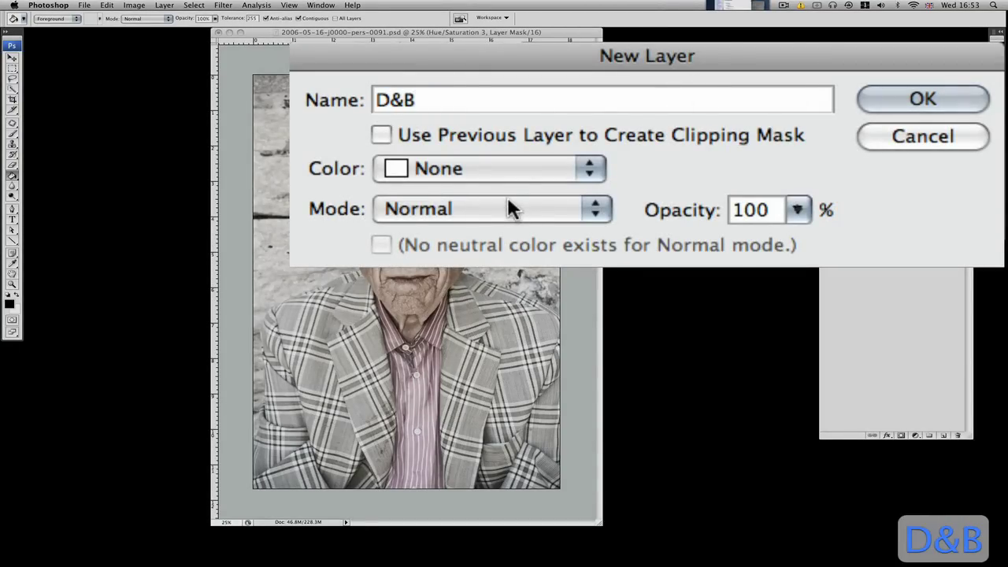
left_click(598, 174)
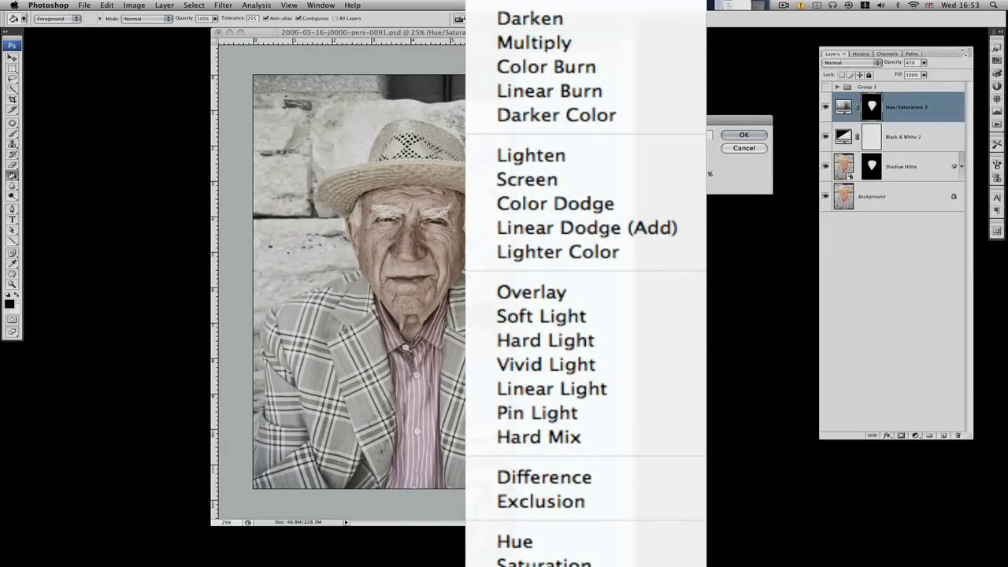
left_click(539, 292)
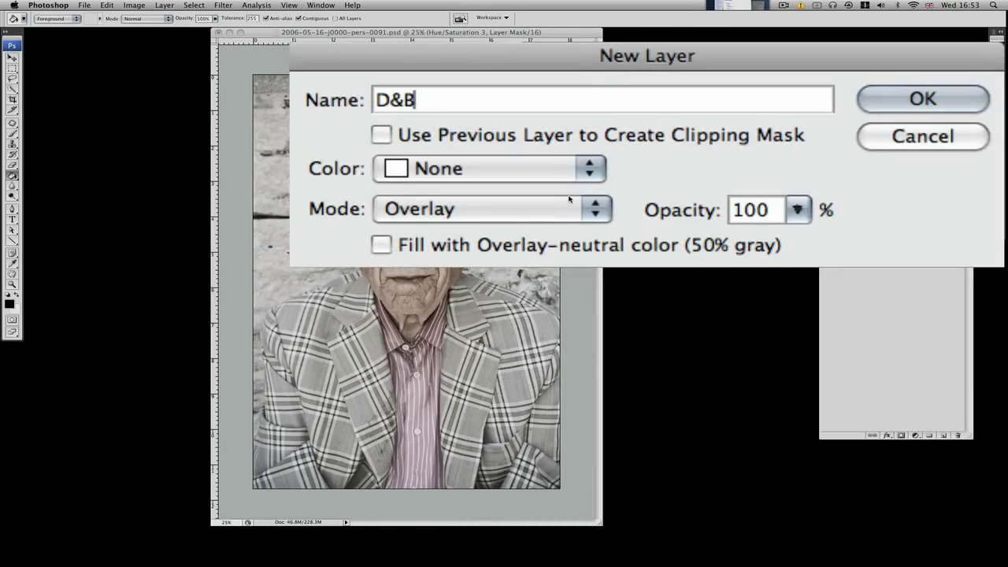
left_click(382, 243)
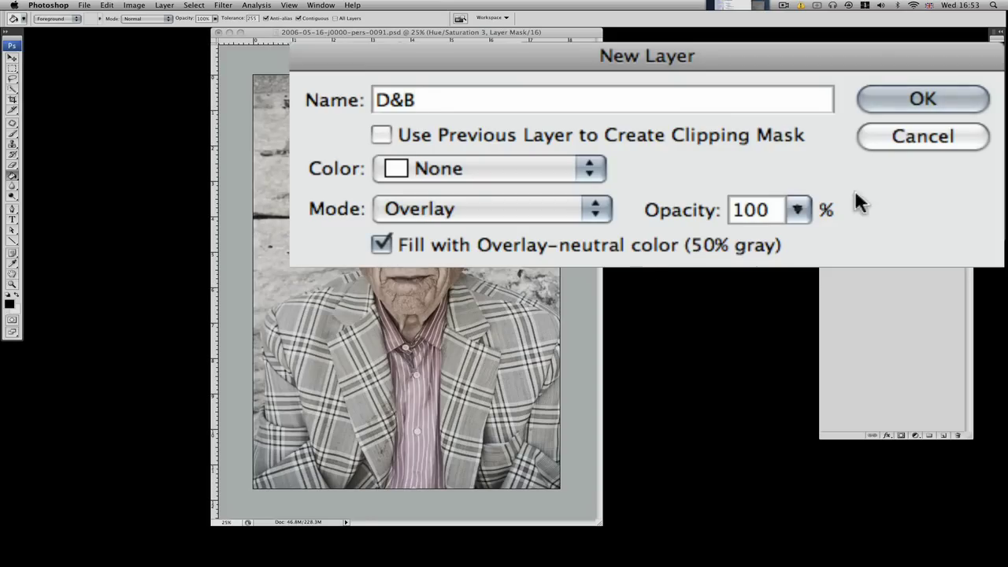
left_click(904, 99)
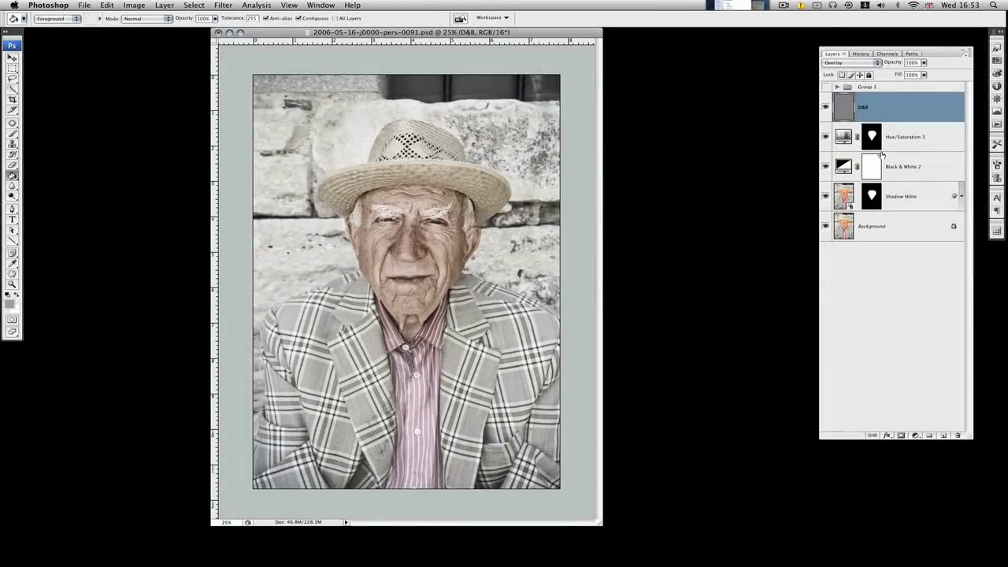
Step: Enlarge the view of the face and set up the Burn tool with the Shadows range and 13% exposure
left_click(12, 287)
left_click_drag(539, 337, 542, 340)
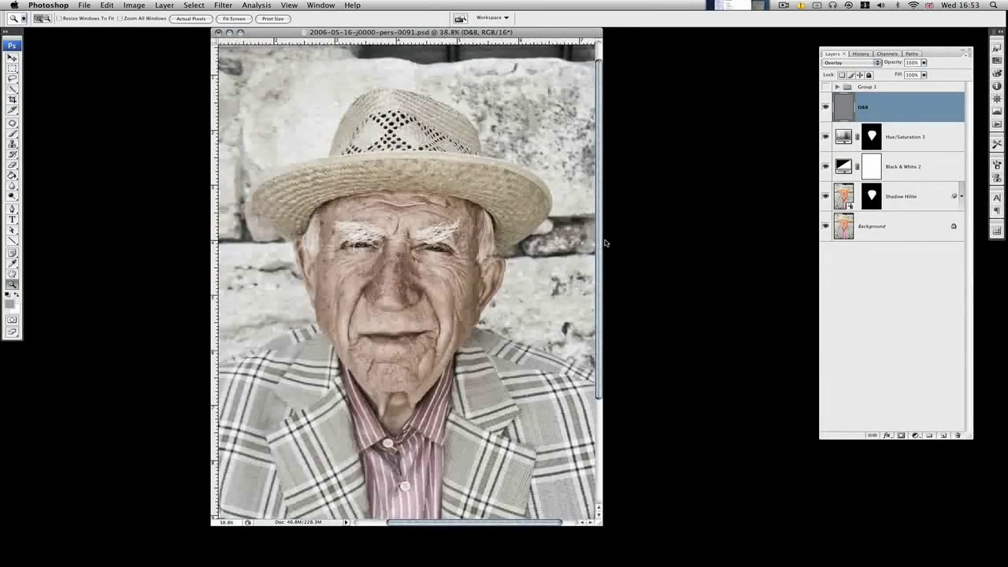
left_click_drag(598, 527, 849, 564)
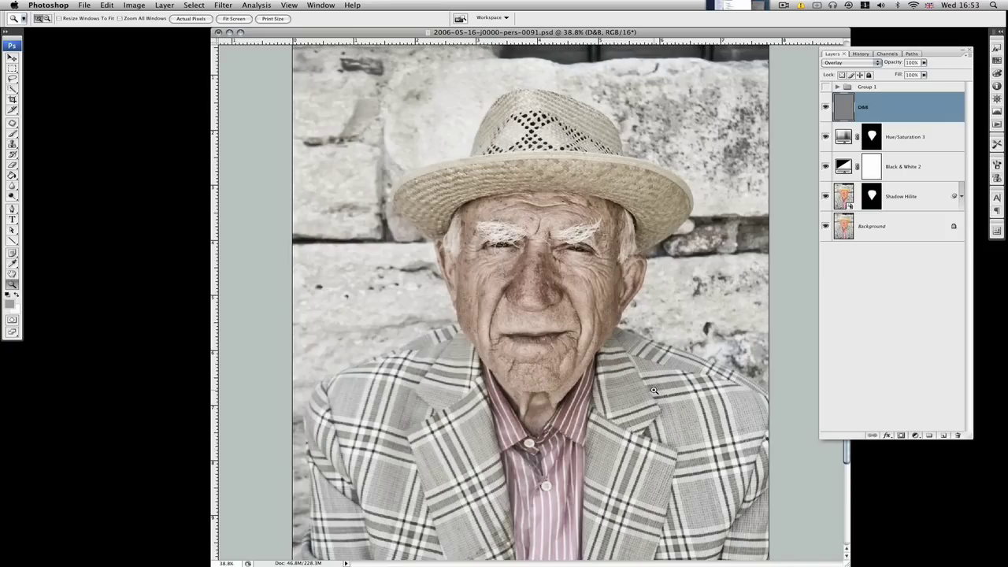
left_click_drag(14, 199, 29, 207)
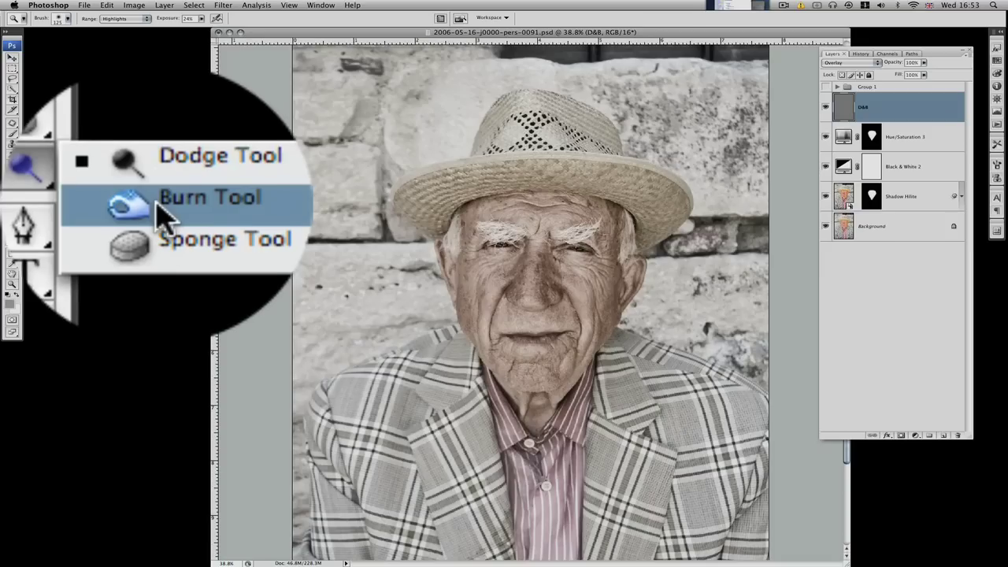
left_click_drag(29, 207, 30, 208)
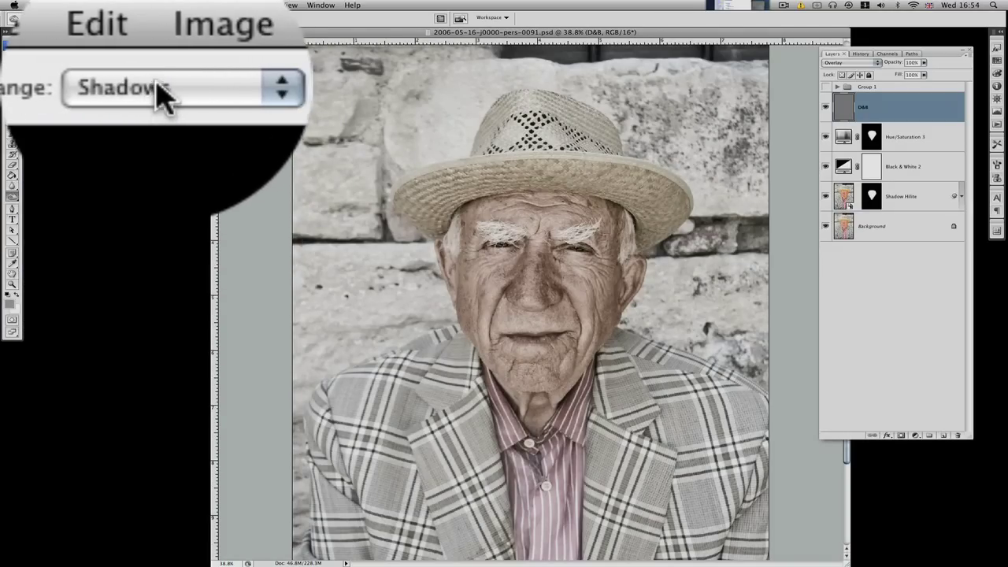
left_click(202, 19)
left_click_drag(192, 30, 188, 30)
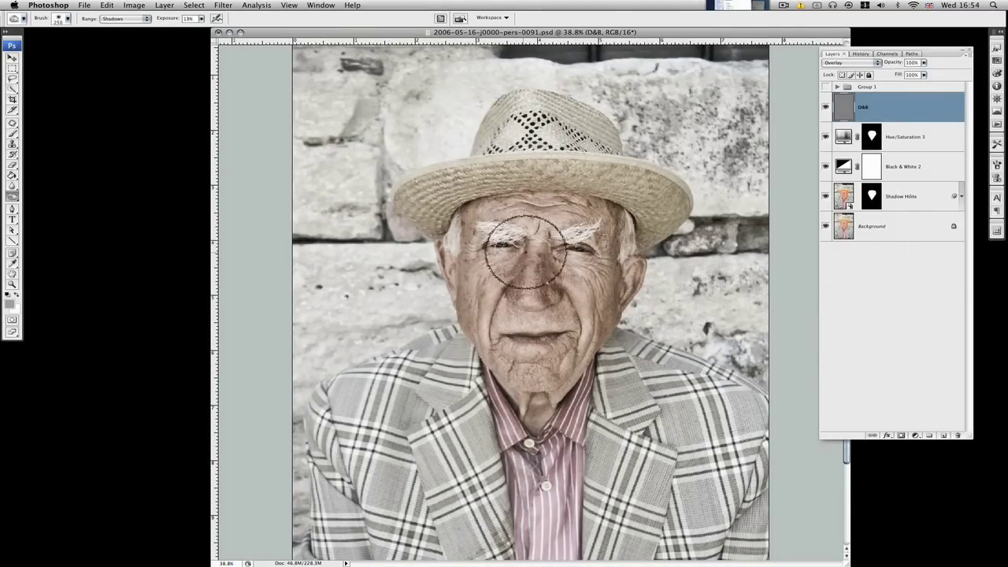
Step: Reduce the Burn brush size to 90 and darken the shadows around the cheeks, ears, chin and nose on the D&B layer
key("bracketleft")
key("bracketleft")
key("bracketleft")
key("bracketleft")
key("bracketleft")
key("bracketleft")
key("bracketleft")
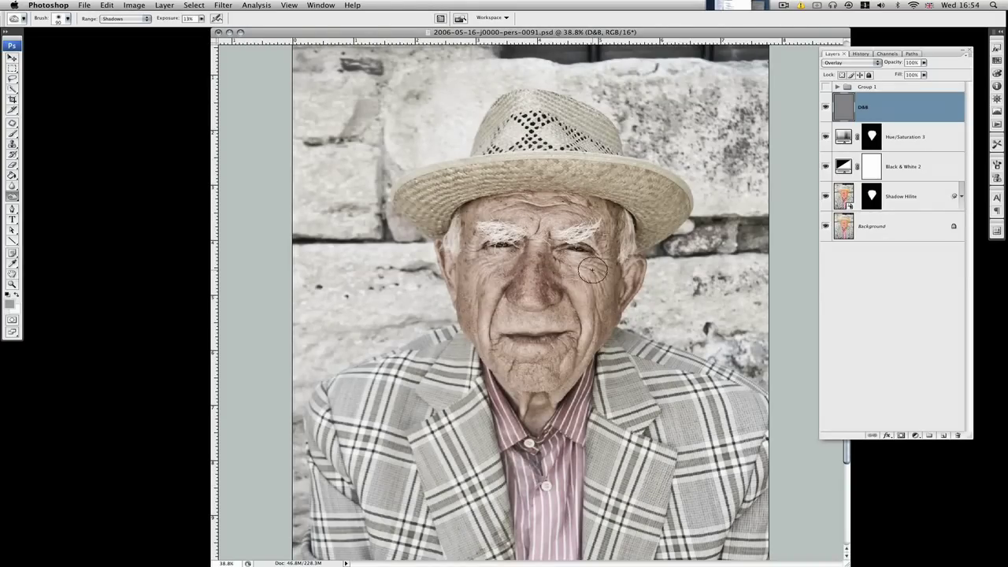
left_click_drag(604, 285, 613, 268)
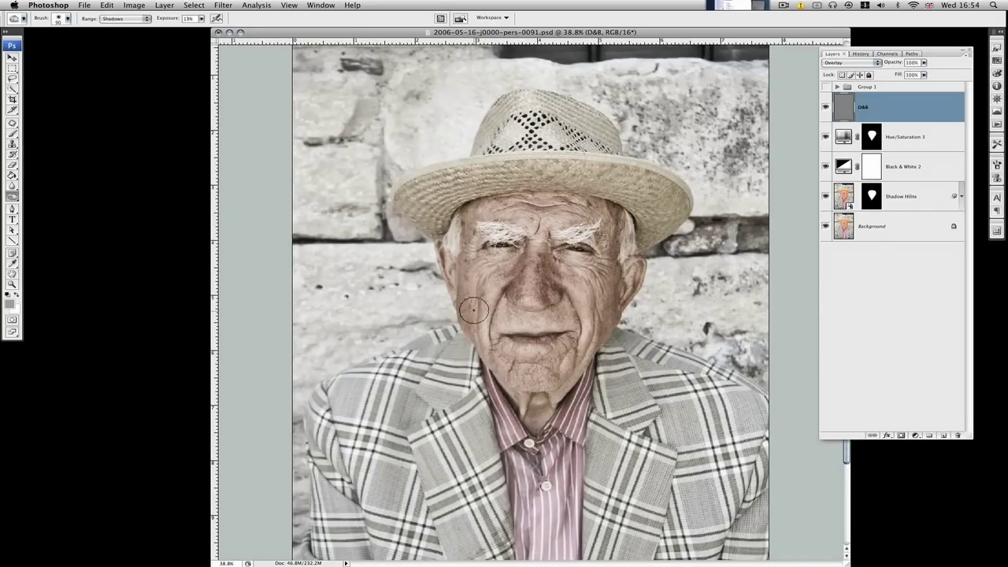
mouse_move(483, 290)
left_mouse_down()
mouse_move(466, 317)
mouse_move(443, 262)
left_mouse_up()
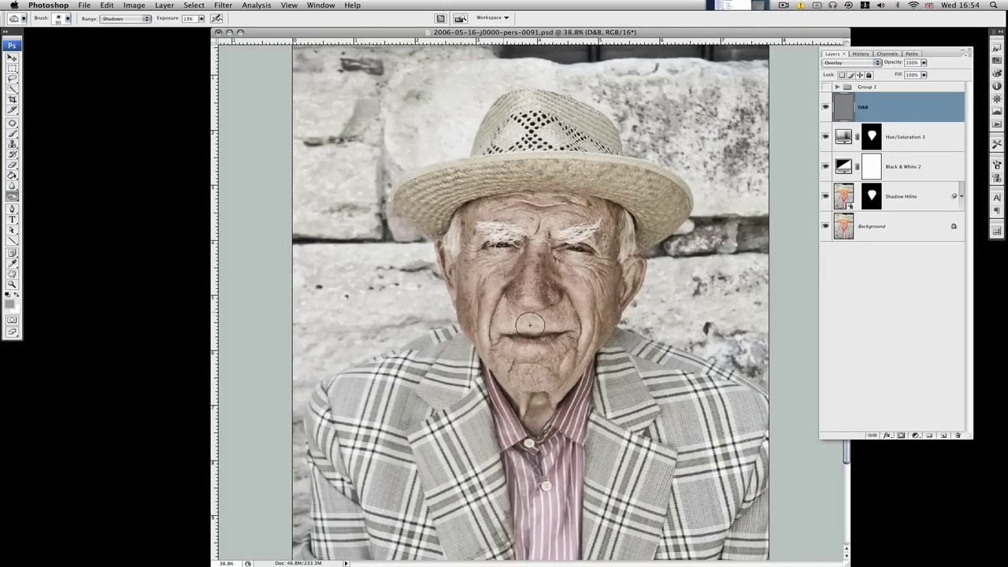
mouse_move(511, 376)
left_mouse_down()
mouse_move(507, 347)
mouse_move(493, 348)
mouse_move(555, 369)
left_mouse_up()
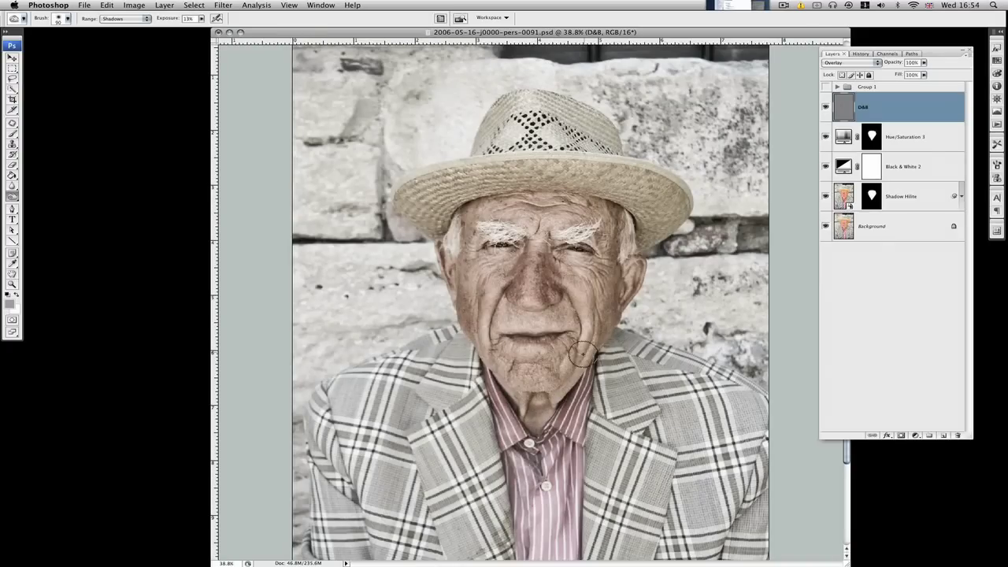
mouse_move(625, 286)
left_mouse_down()
mouse_move(605, 312)
mouse_move(612, 227)
mouse_move(600, 308)
mouse_move(581, 276)
mouse_move(596, 315)
mouse_move(594, 268)
mouse_move(603, 322)
mouse_move(568, 271)
mouse_move(590, 349)
mouse_move(578, 295)
left_mouse_up()
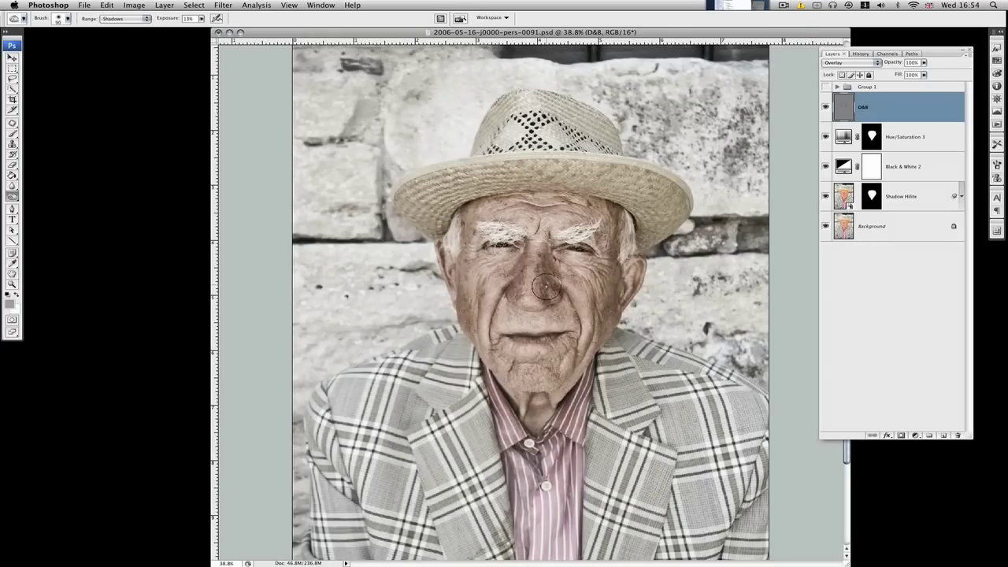
left_click_drag(526, 274, 512, 286)
Step: Compare the portrait with the D&B layer hidden and shown
left_click(826, 150)
left_click(824, 151)
left_click(825, 107)
left_click(826, 107)
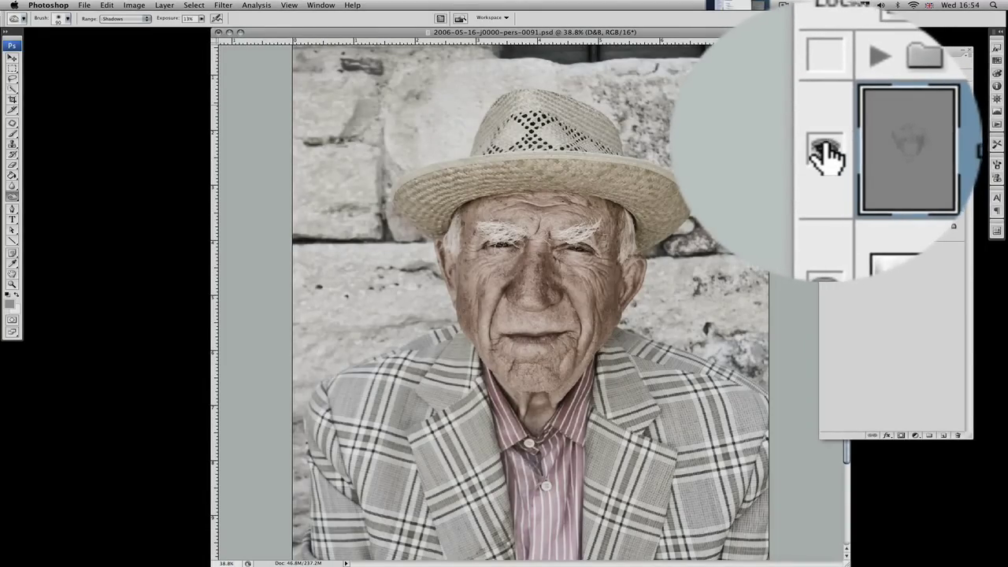
left_click(825, 108)
left_click(825, 110)
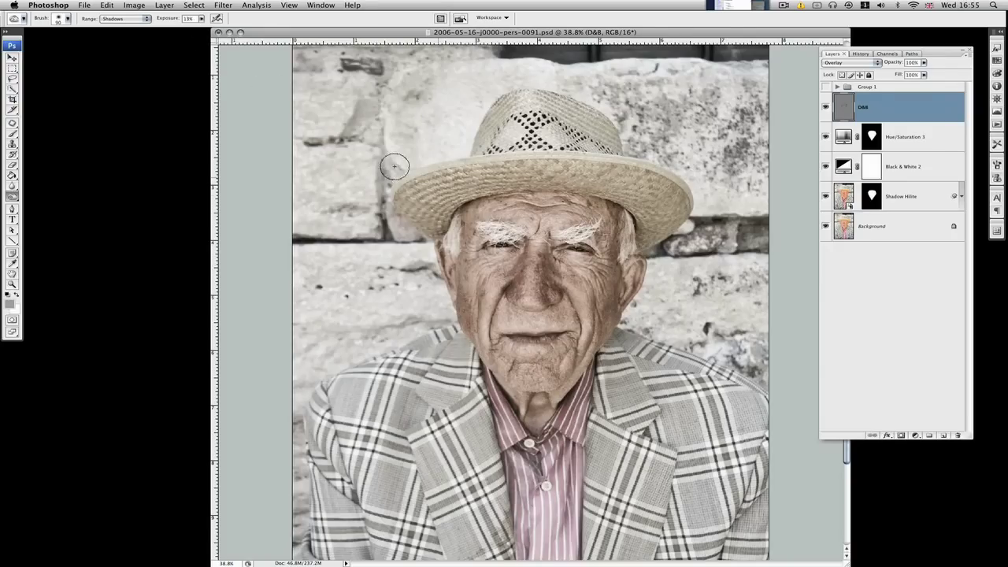
Step: Set the Dodge tool to the Highlights range with 11% exposure and lighten the nose and forehead highlights on the D&B layer
left_click_drag(14, 197, 39, 196)
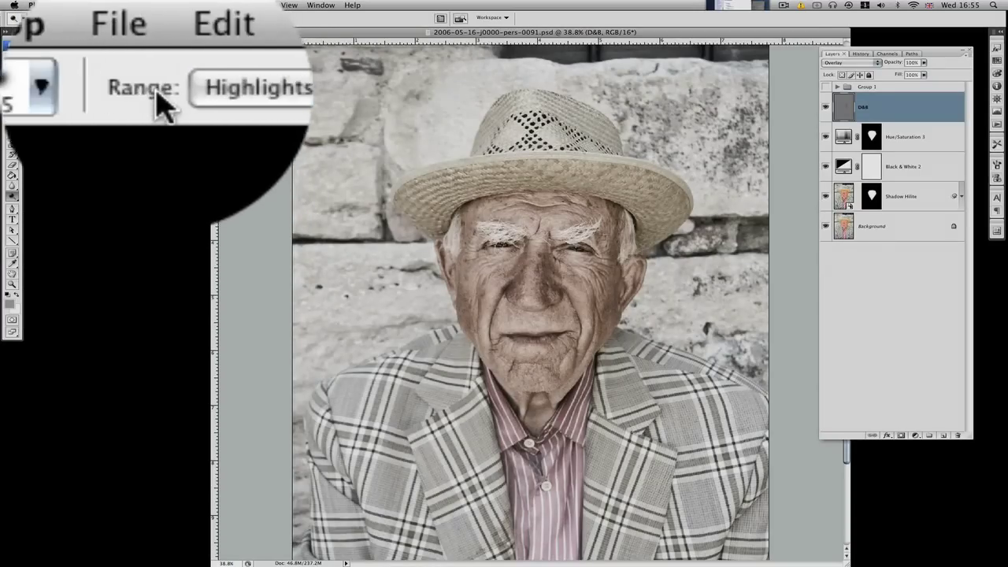
left_click(204, 20)
left_click_drag(207, 30, 196, 30)
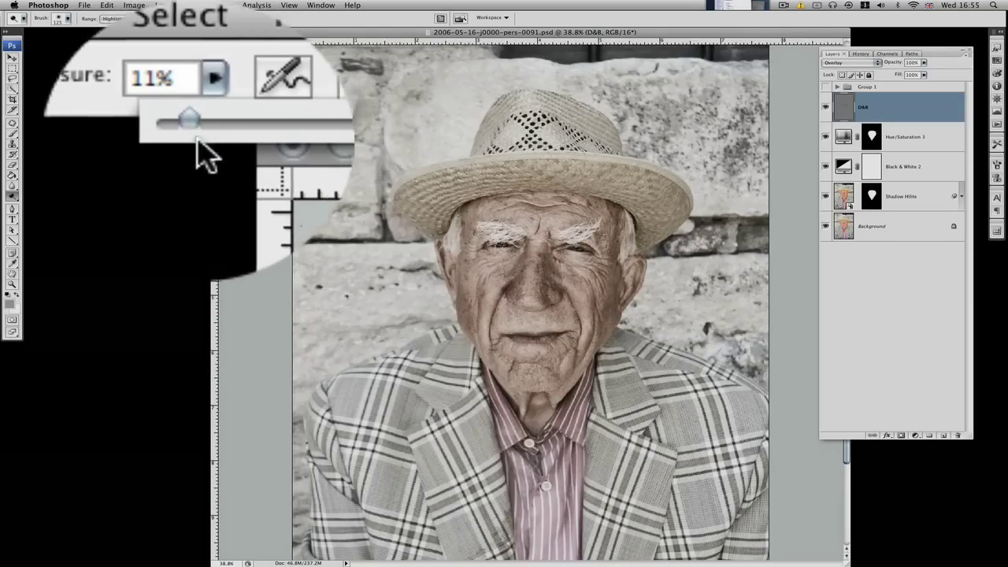
left_click(889, 290)
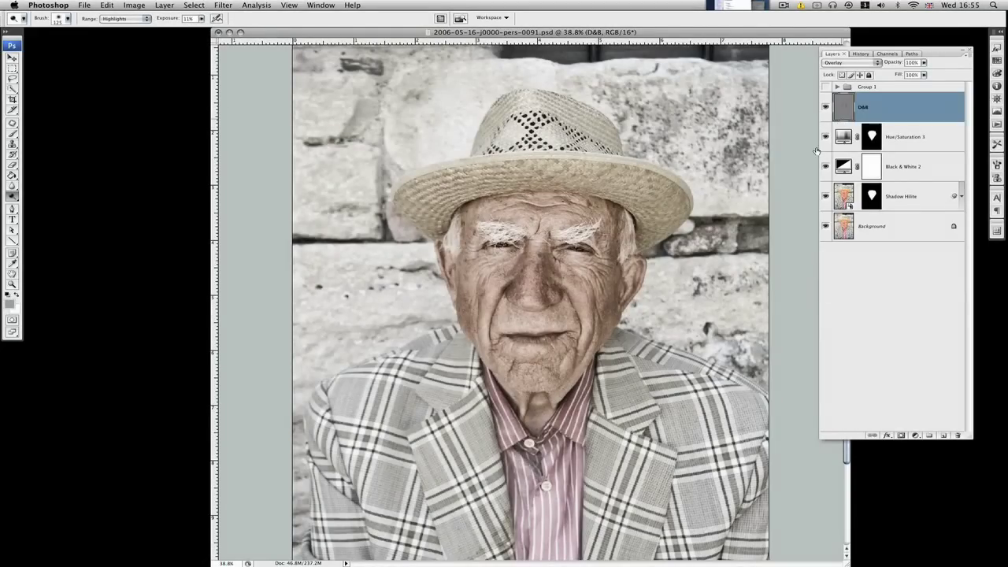
mouse_move(532, 275)
left_mouse_down()
mouse_move(528, 302)
mouse_move(533, 280)
left_mouse_up()
mouse_move(541, 240)
left_mouse_down()
mouse_move(528, 295)
mouse_move(538, 252)
mouse_move(512, 304)
mouse_move(500, 280)
mouse_move(489, 321)
mouse_move(497, 289)
mouse_move(469, 264)
mouse_move(463, 289)
mouse_move(504, 224)
mouse_move(521, 228)
mouse_move(501, 247)
mouse_move(578, 254)
mouse_move(592, 285)
mouse_move(637, 278)
mouse_move(615, 216)
mouse_move(598, 205)
mouse_move(488, 212)
mouse_move(572, 216)
left_mouse_up()
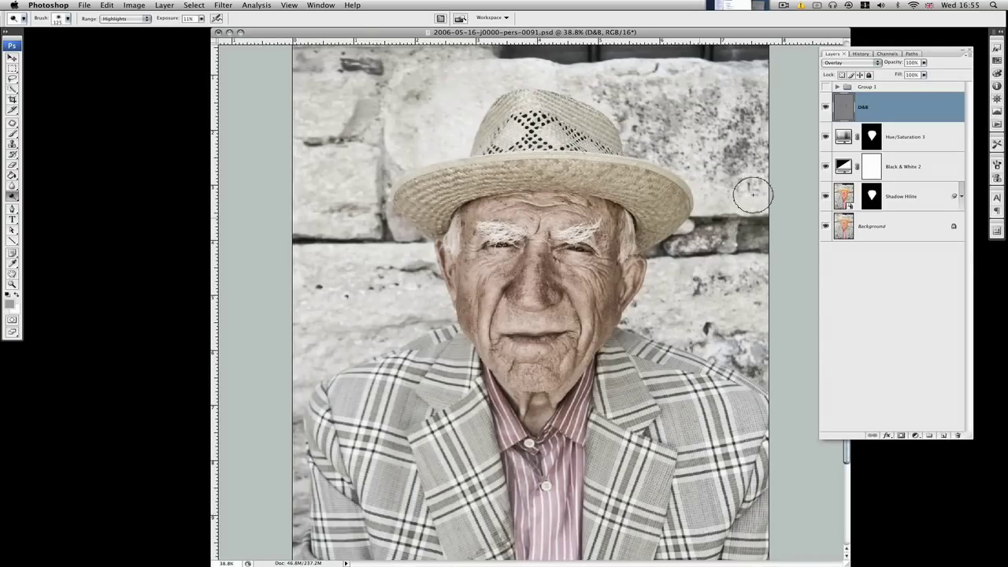
Step: Compare the portrait with the D&B layer hidden and shown to judge the dodging
left_click(825, 107)
left_click(826, 107)
left_click(826, 108)
left_click(825, 107)
left_click(826, 107)
left_click(825, 107)
left_click(826, 107)
left_click(826, 107)
left_click(826, 108)
left_click(825, 107)
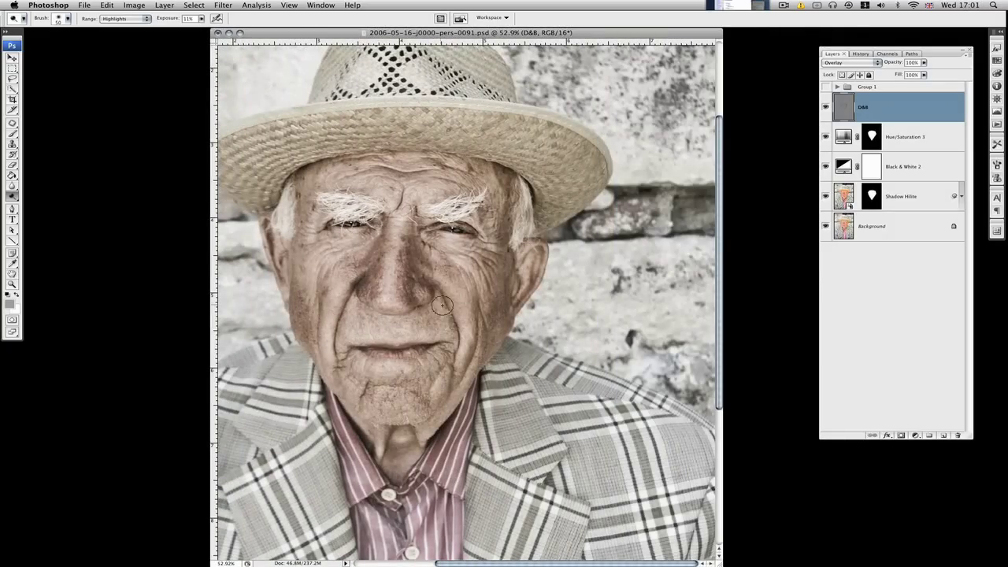
Step: Examine the dodging and burning on the enlarged face by repeatedly hiding and showing the D&B layer
scroll(489, 291, "left", 5)
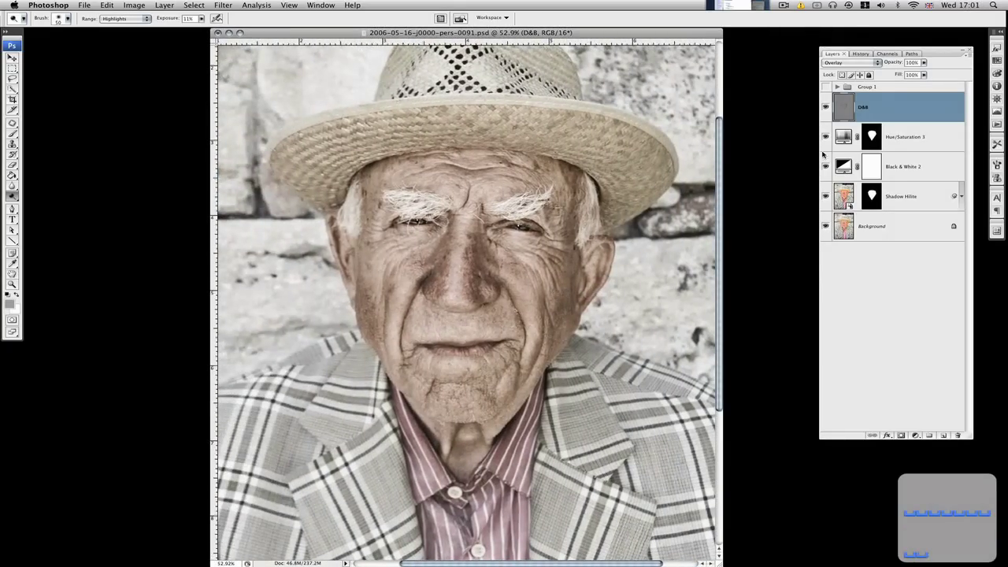
left_click(825, 107)
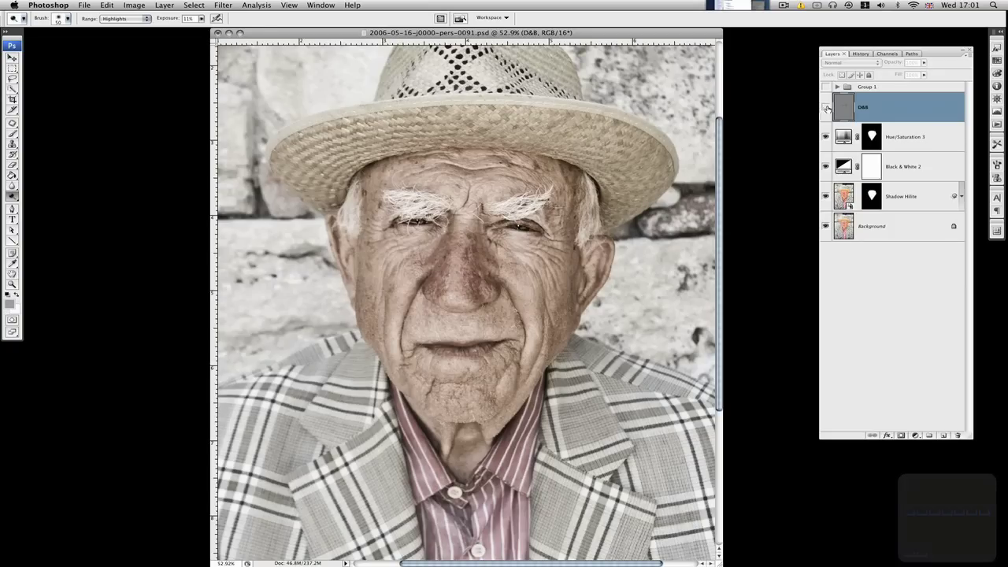
left_click(825, 107)
left_click(825, 107)
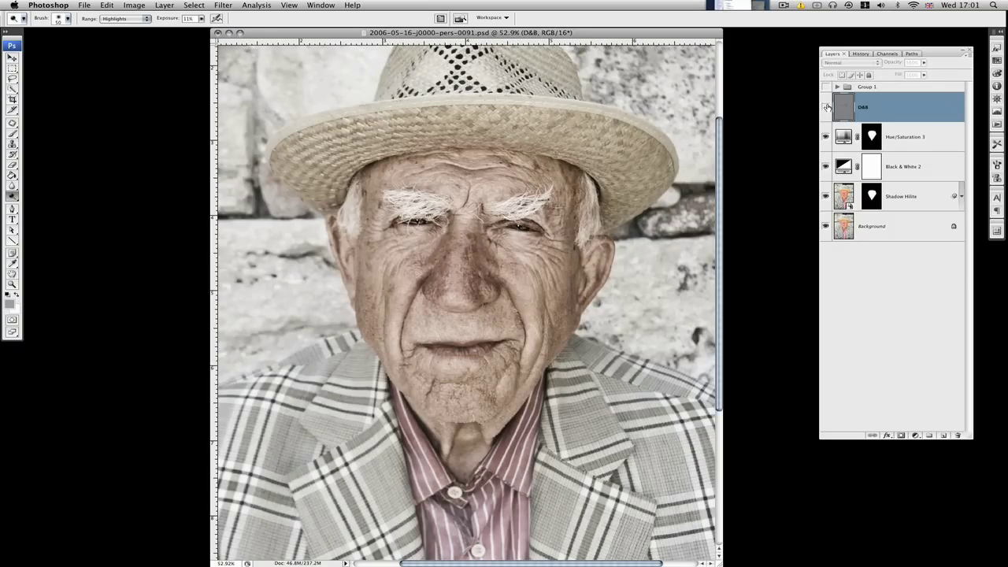
left_click(825, 107)
left_click(825, 107)
left_click(825, 107)
left_click(825, 107)
left_click(826, 107)
left_click(825, 107)
left_click(825, 107)
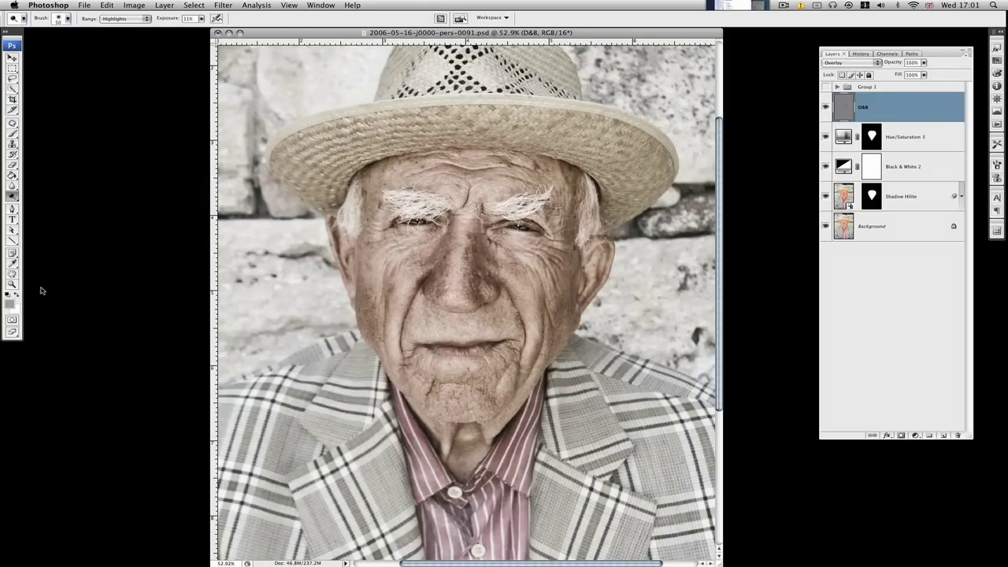
Step: Fit the whole portrait in view and compare it with and without the D&B layer
left_click(11, 285)
right_click(474, 236)
left_click(508, 235)
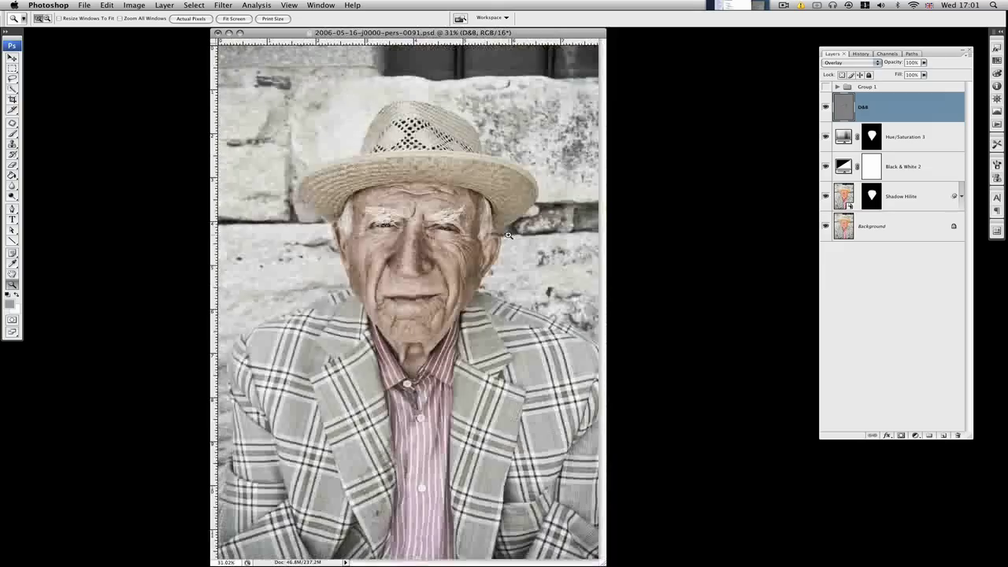
left_click(825, 107)
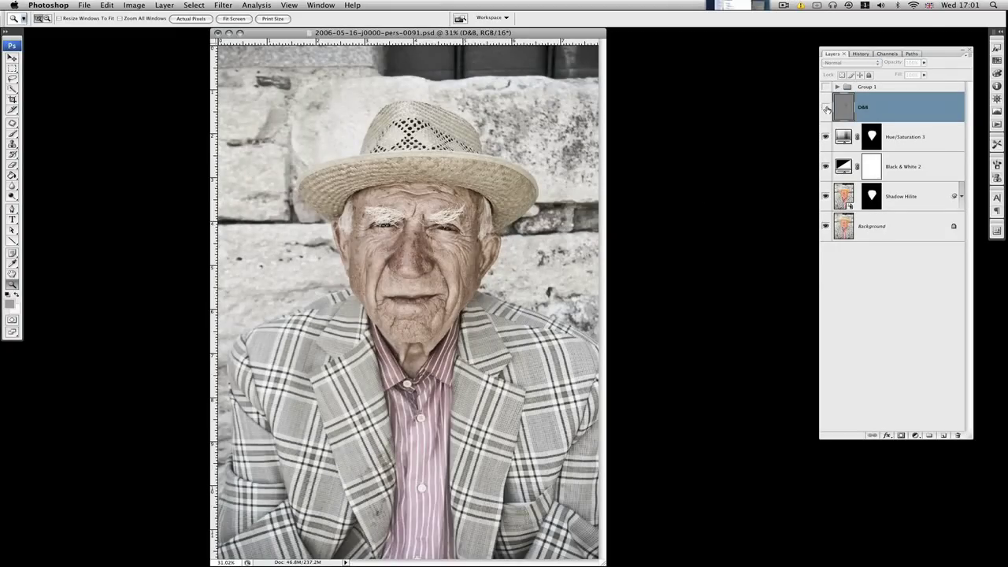
left_click(825, 107)
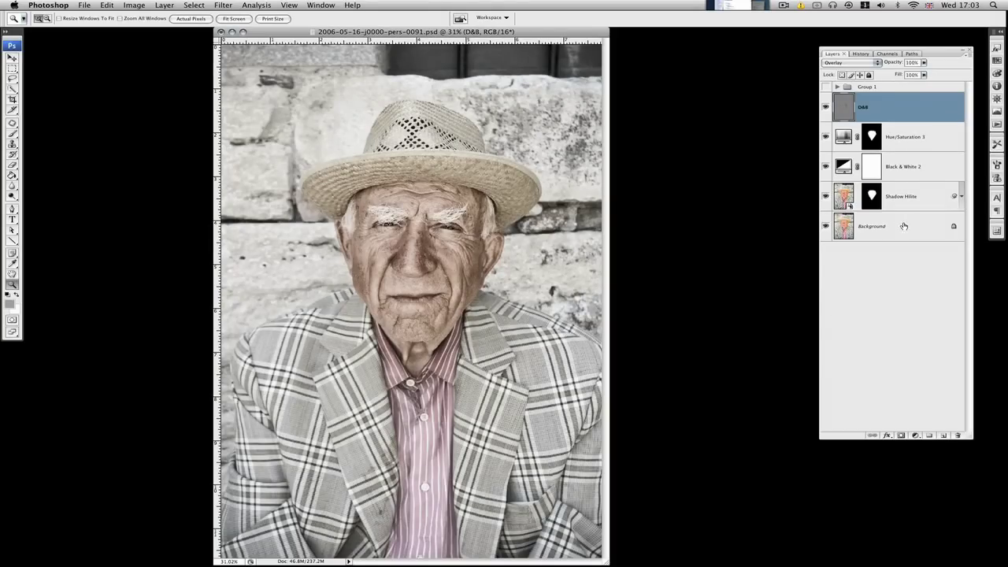
Step: Link all layers from D&B down to Background and create a new layer group above them
left_click(904, 227, "shift")
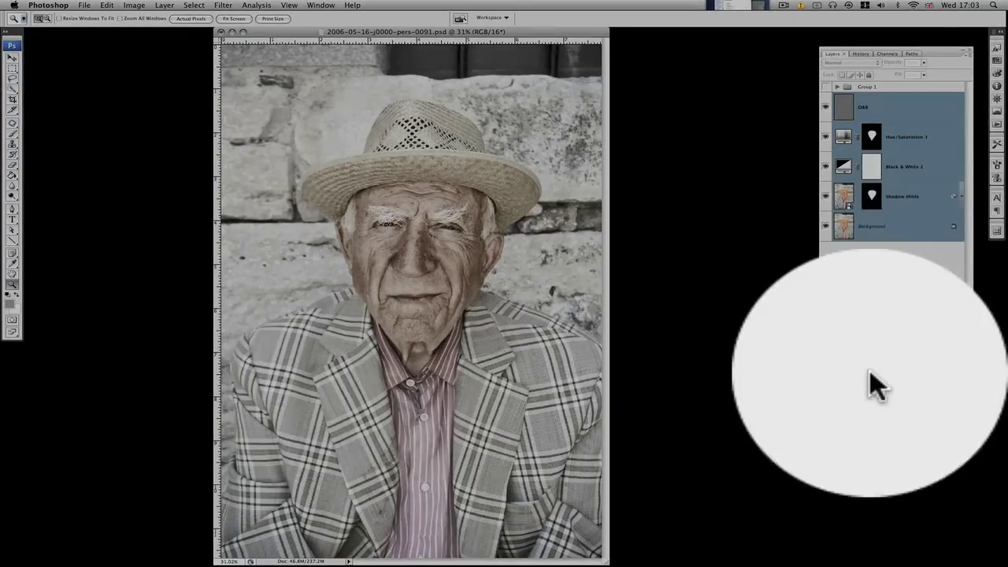
left_click(872, 436)
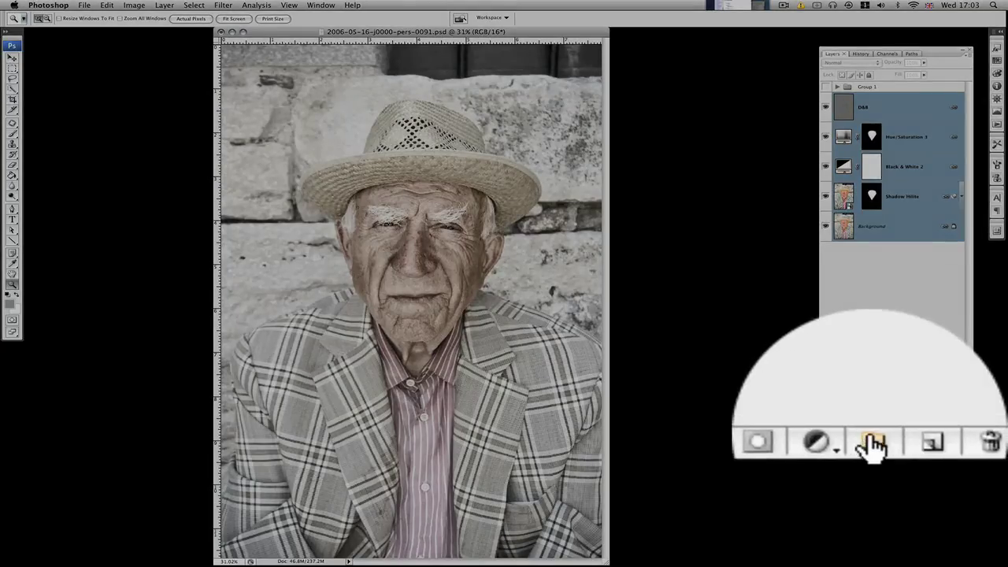
left_click(932, 435)
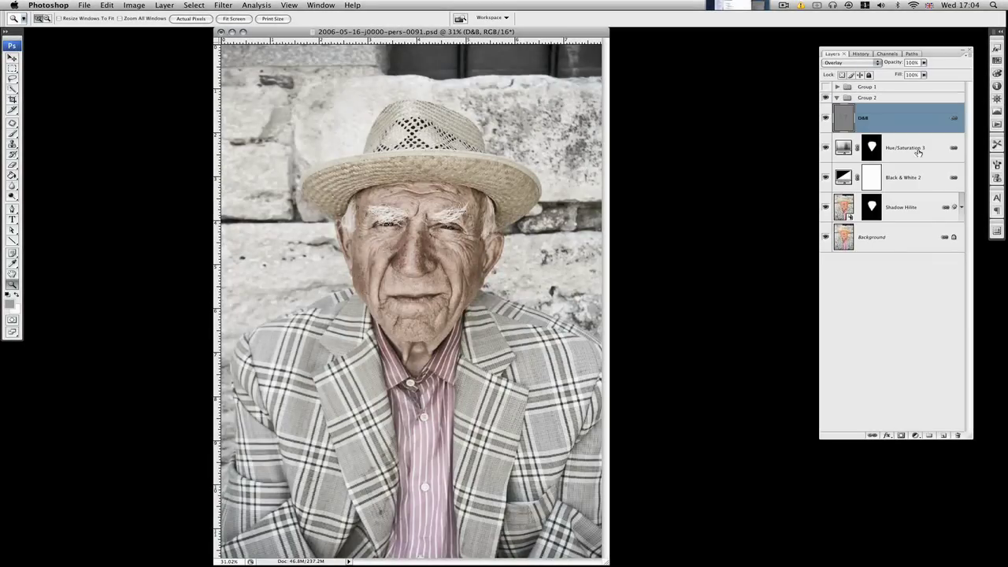
Step: Move the D&B, Hue/Saturation 3, Black & White 2 and Shadow Hilite layers into Group 2
left_click(919, 240, "shift")
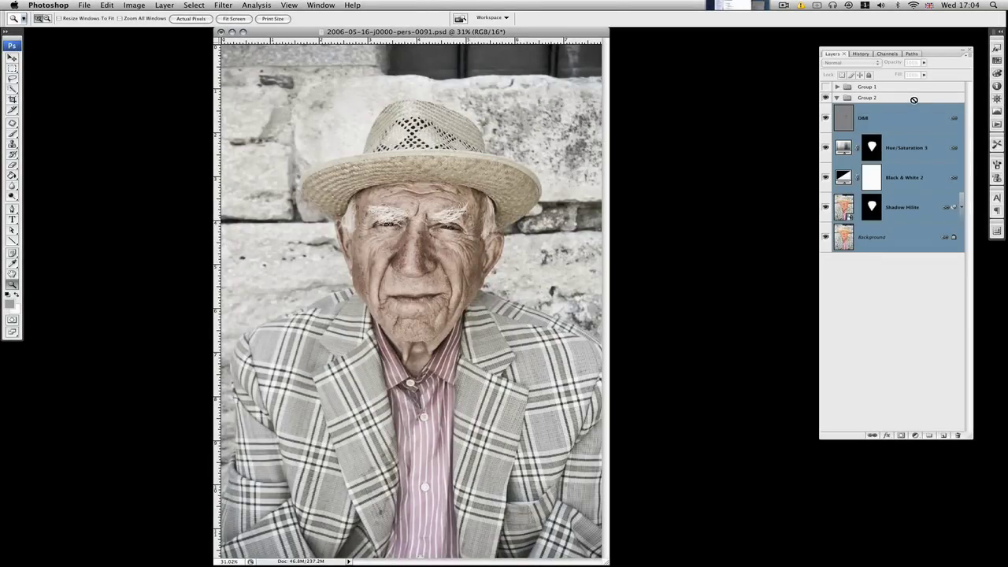
left_click(919, 208)
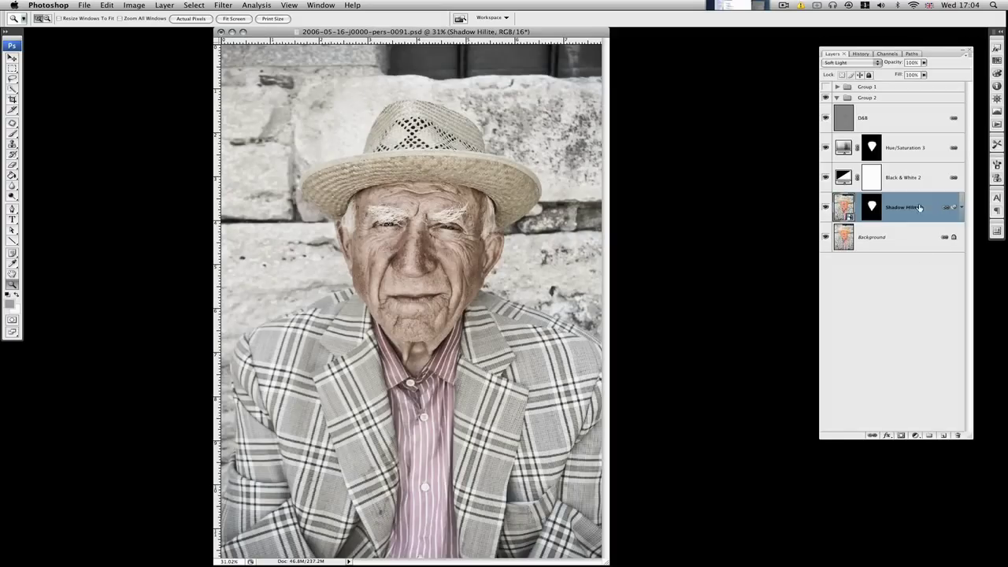
left_click(928, 120, "shift")
mouse_move(918, 117)
left_mouse_down()
mouse_move(916, 102)
mouse_move(911, 110)
left_mouse_up()
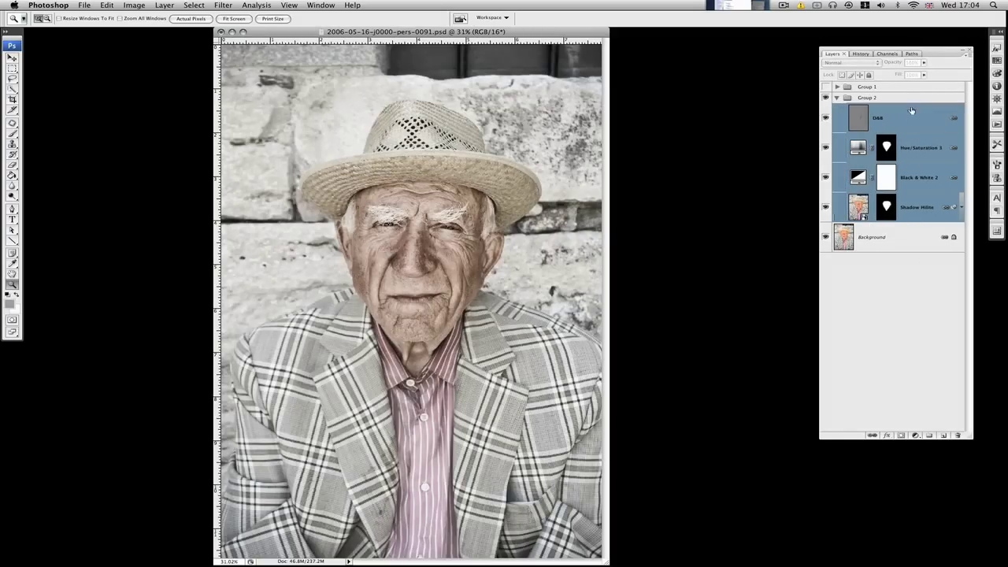
Step: Collapse Group 2 and rename it Adjustments
left_click(837, 97)
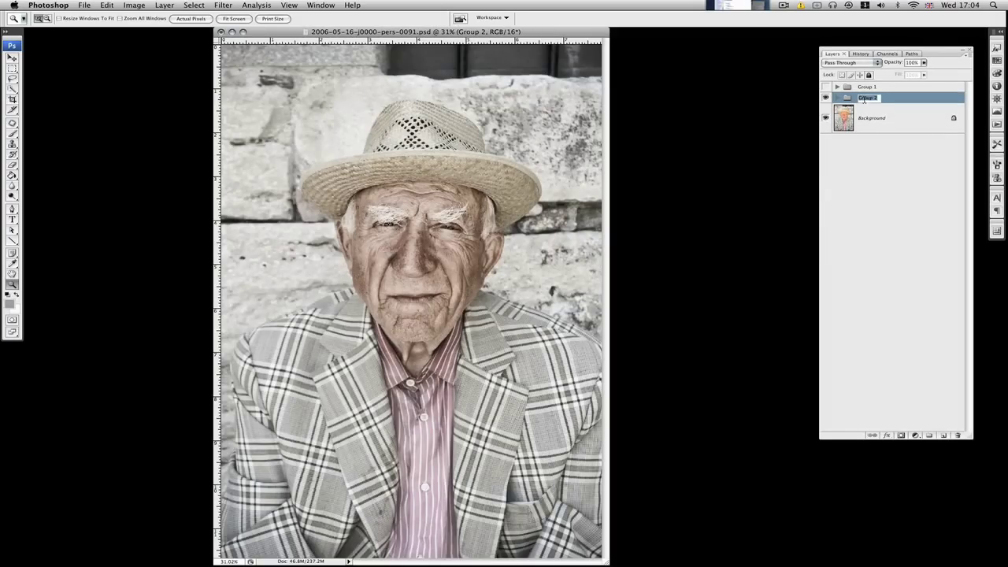
type("Ad")
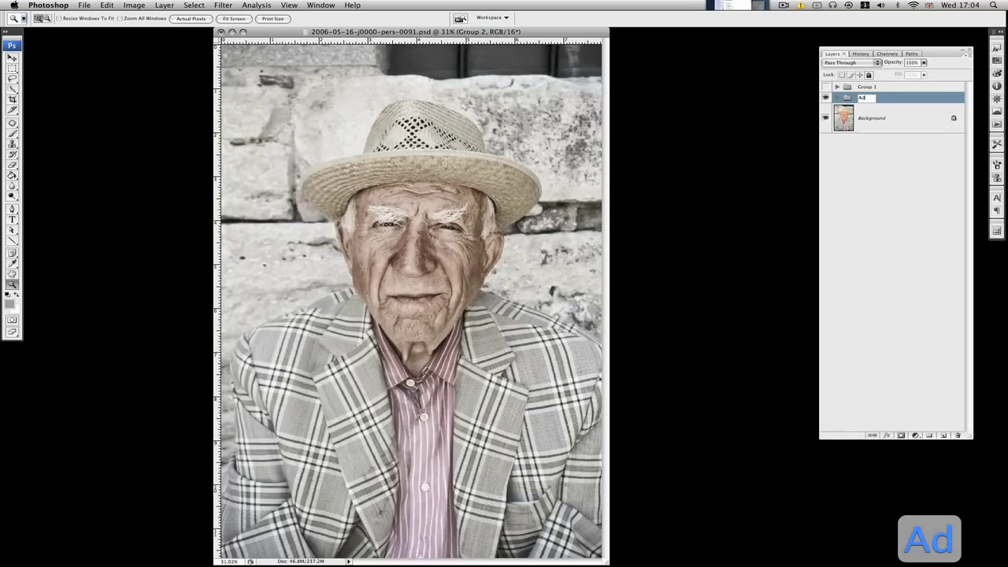
type("justm")
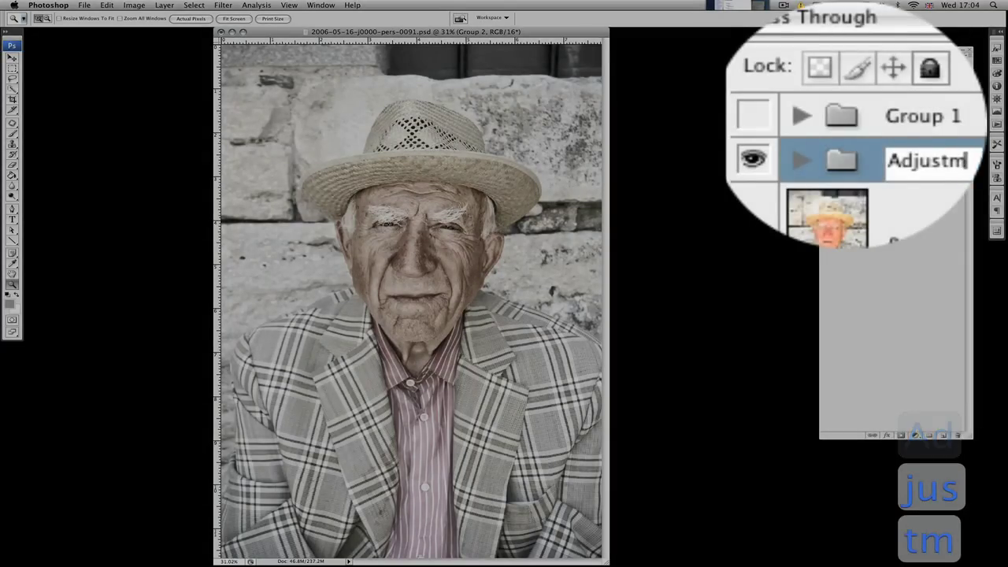
type("ents")
key("Return")
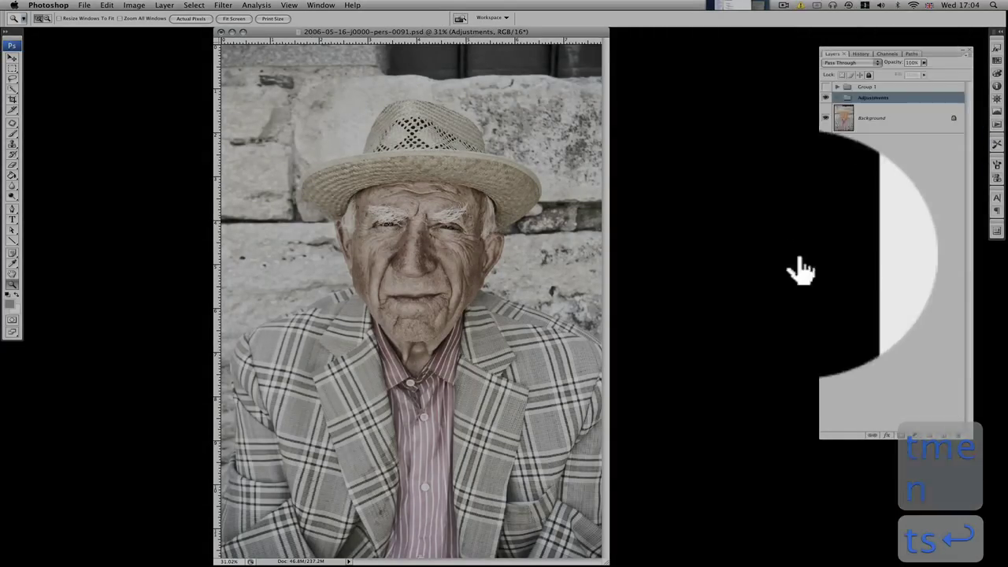
Step: Compare the original portrait with the retouched version by hiding and showing the Adjustments group
left_click(825, 97)
left_click(826, 97)
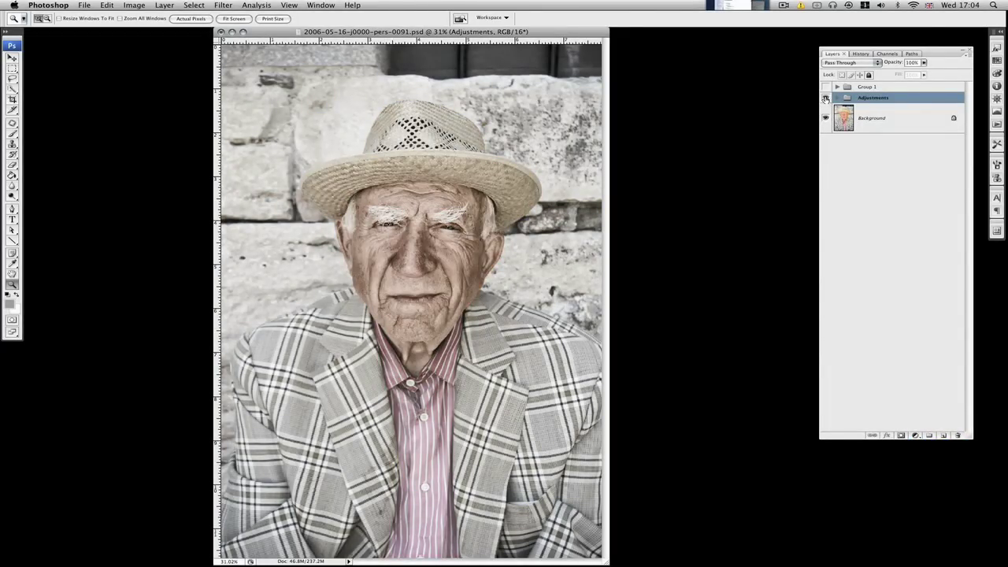
left_click(825, 97)
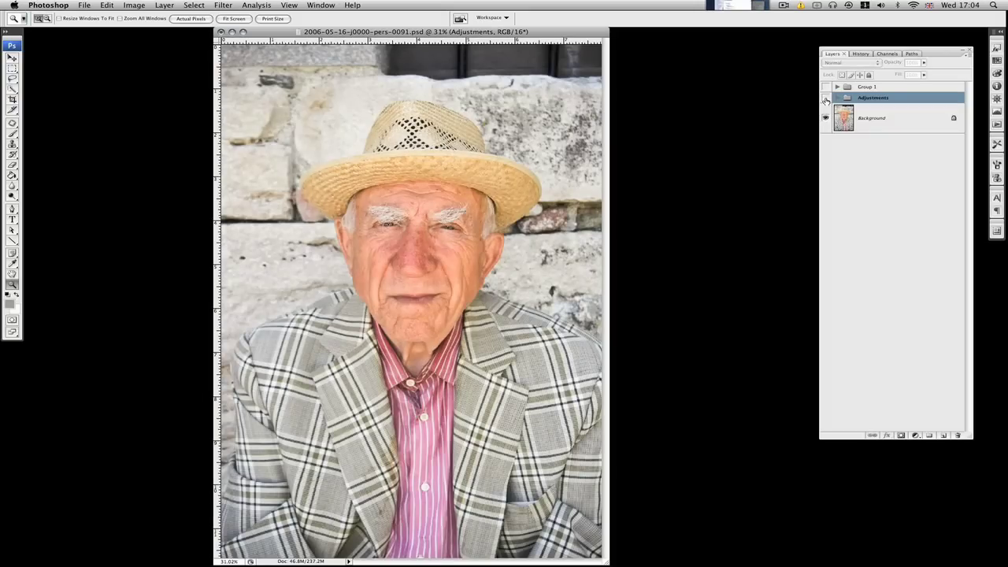
left_click(826, 97)
left_click(825, 97)
left_click(825, 97)
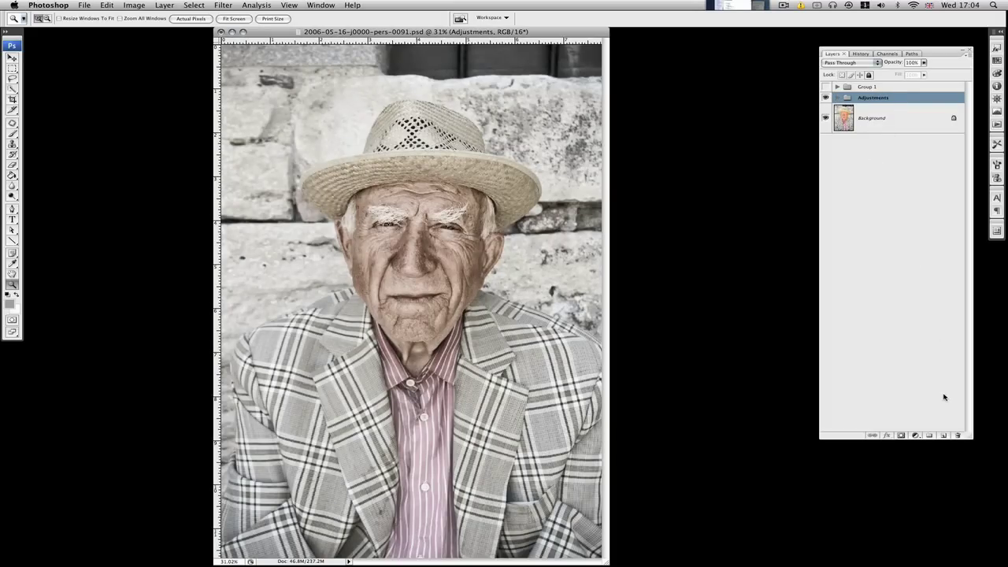
Step: Create a new layer above the Adjustments group and stamp all visible layers into it
left_click(943, 435)
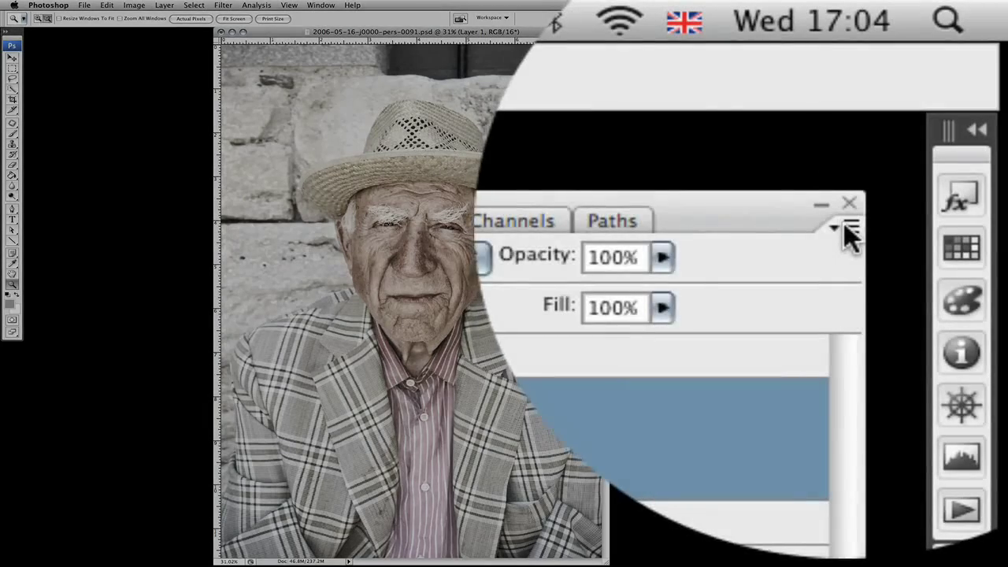
left_click(968, 57)
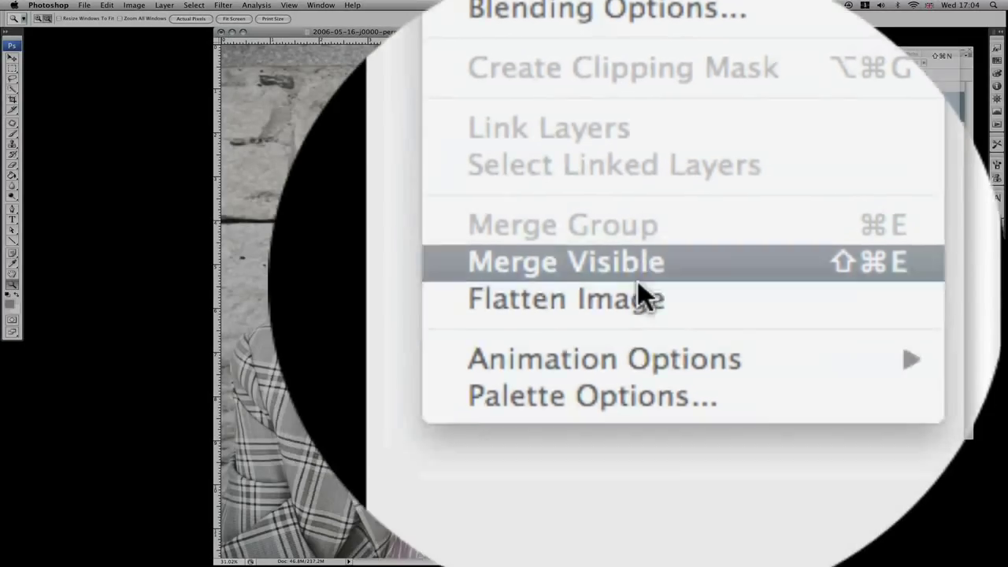
left_click(890, 227, "alt")
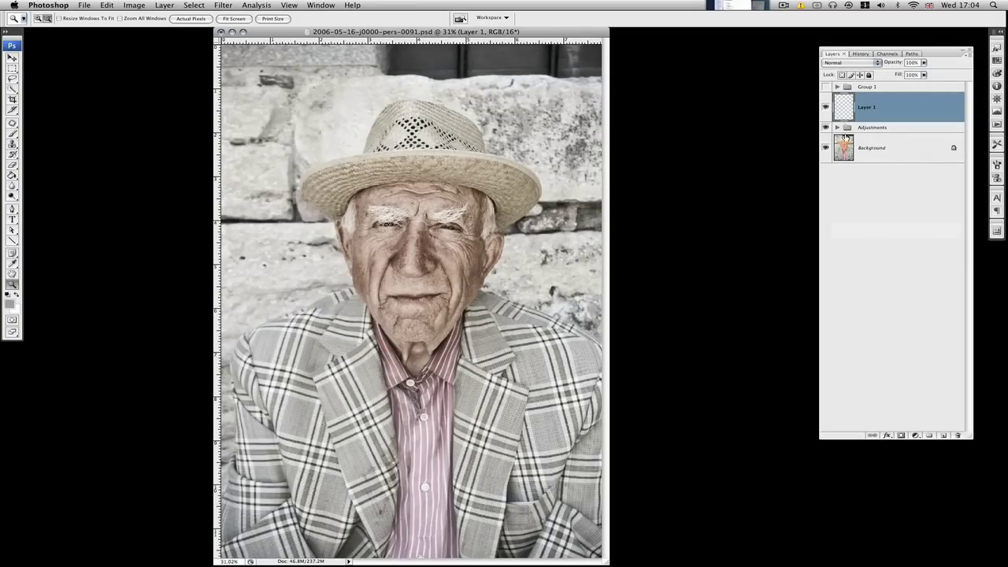
key("super+alt+shift+e")
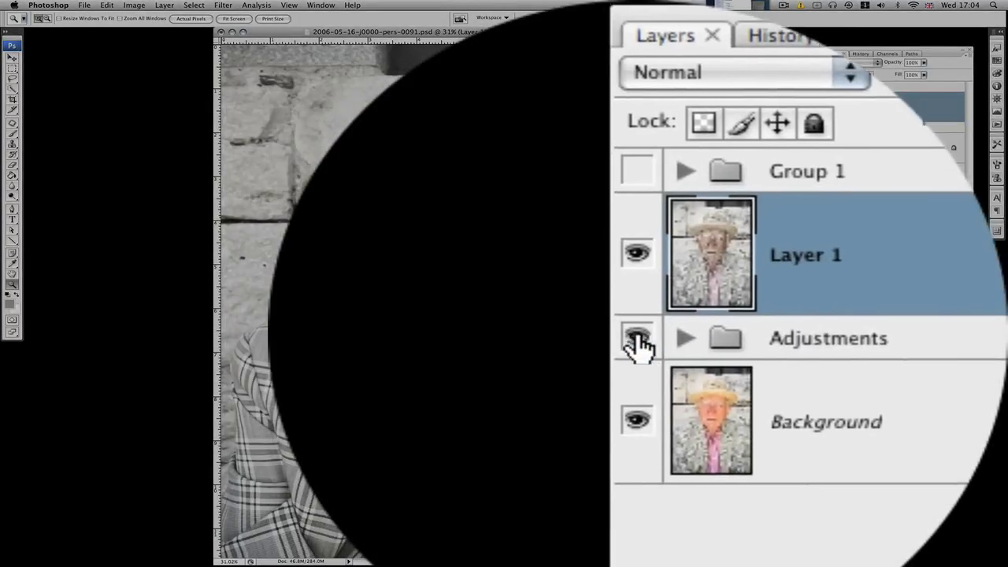
left_click(638, 341)
left_click(638, 420)
left_click(637, 340)
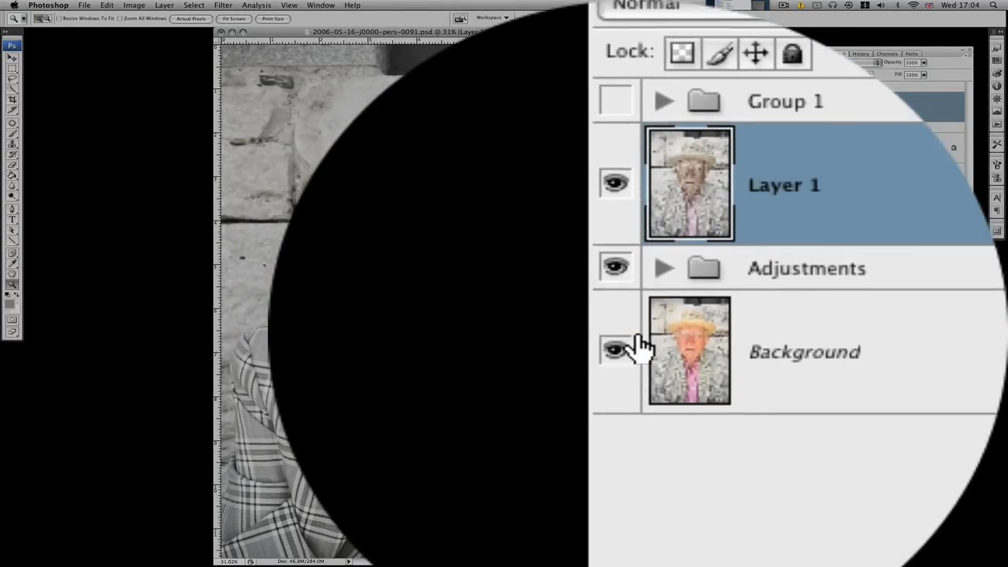
left_click(637, 420)
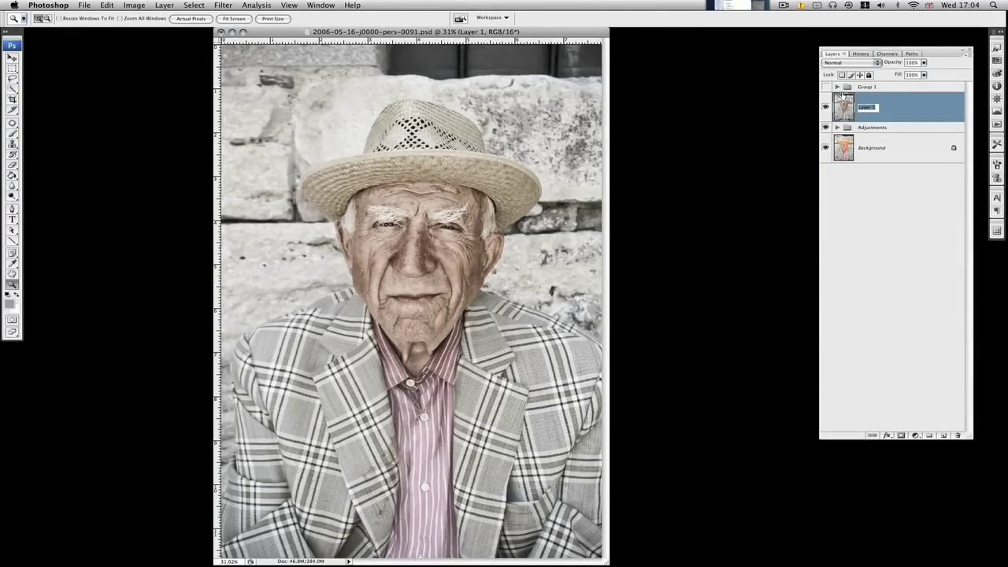
Step: Rename the merged layer above the Adjustments group as Stamp
type("Stamp")
key("Return")
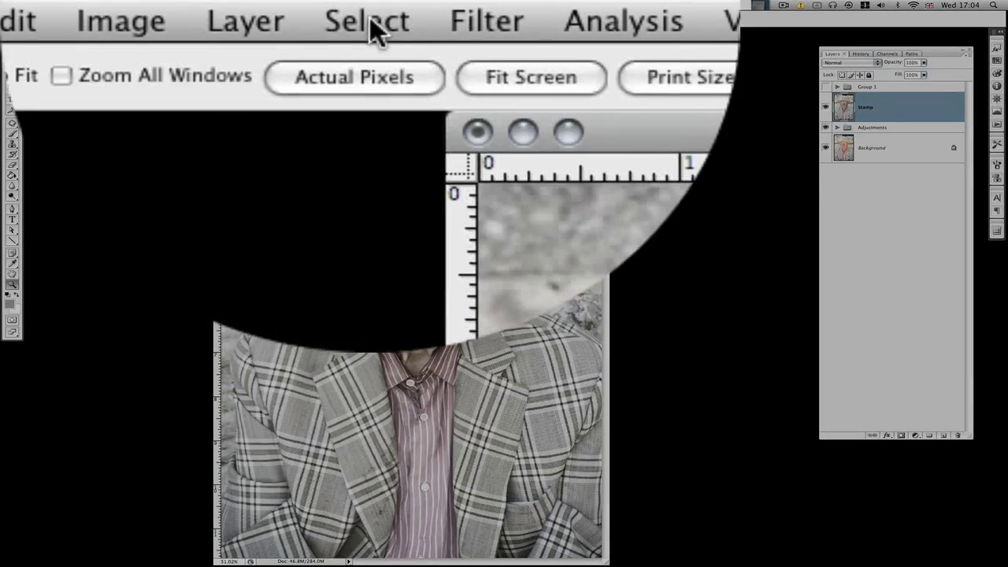
Step: Apply a High Pass filter with a 5.5-pixel radius to the Stamp layer
left_click(222, 6)
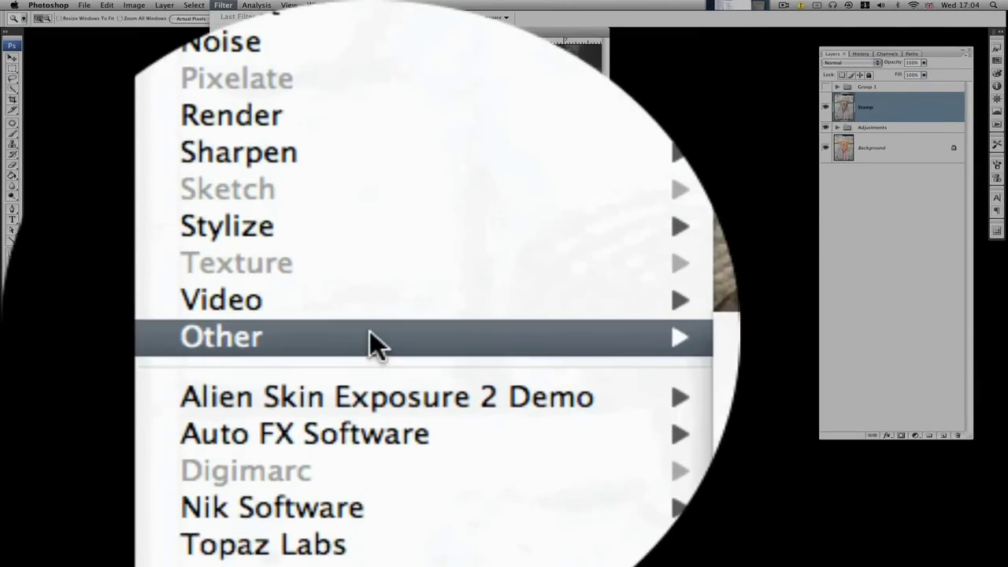
mouse_move(356, 204)
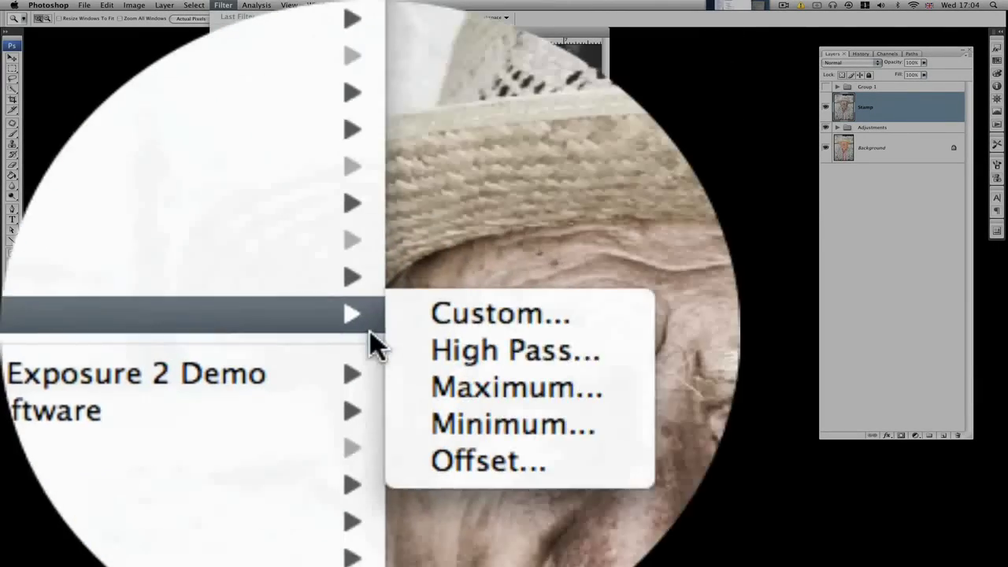
left_click(503, 350)
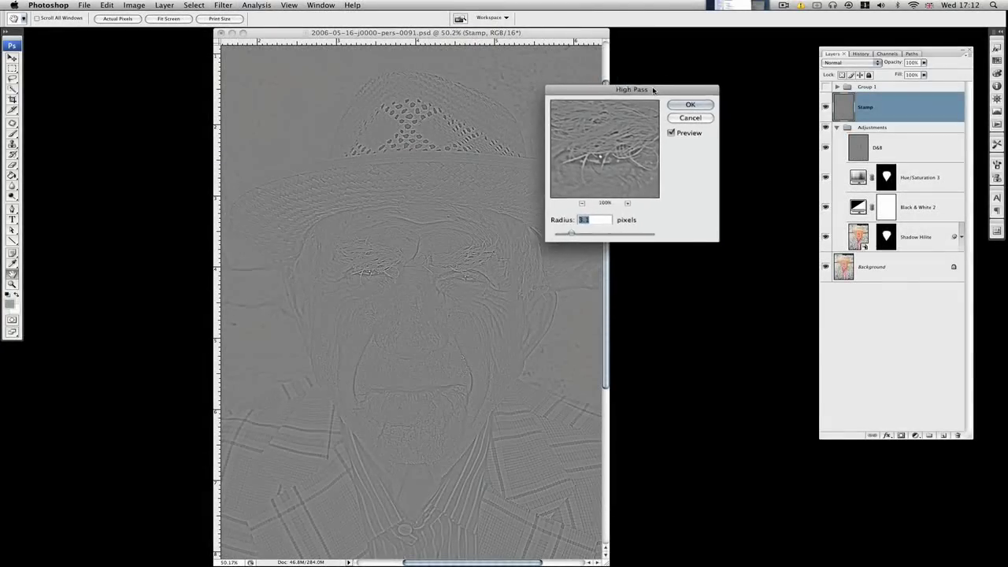
left_click_drag(653, 90, 673, 62)
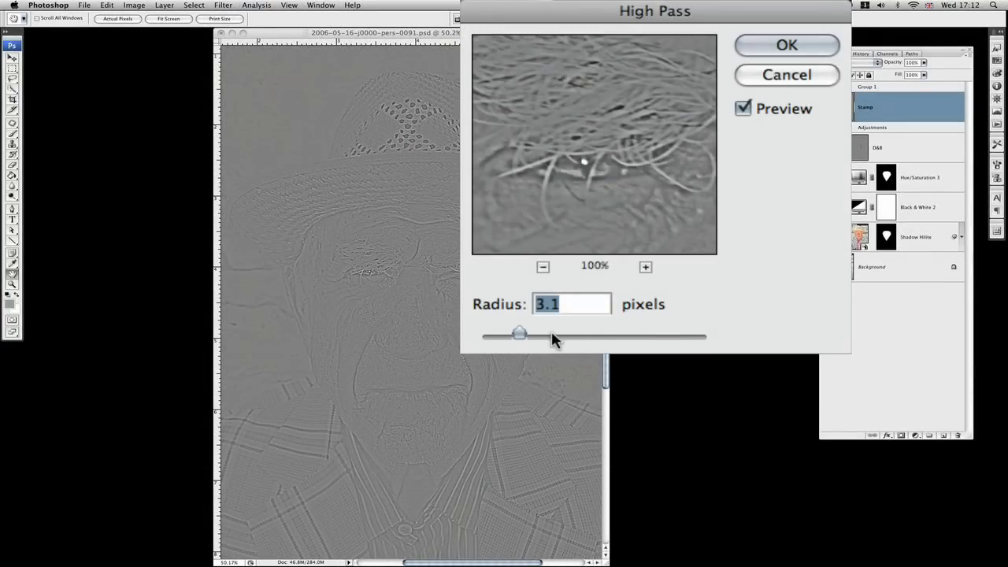
left_click(554, 336)
left_click(641, 337)
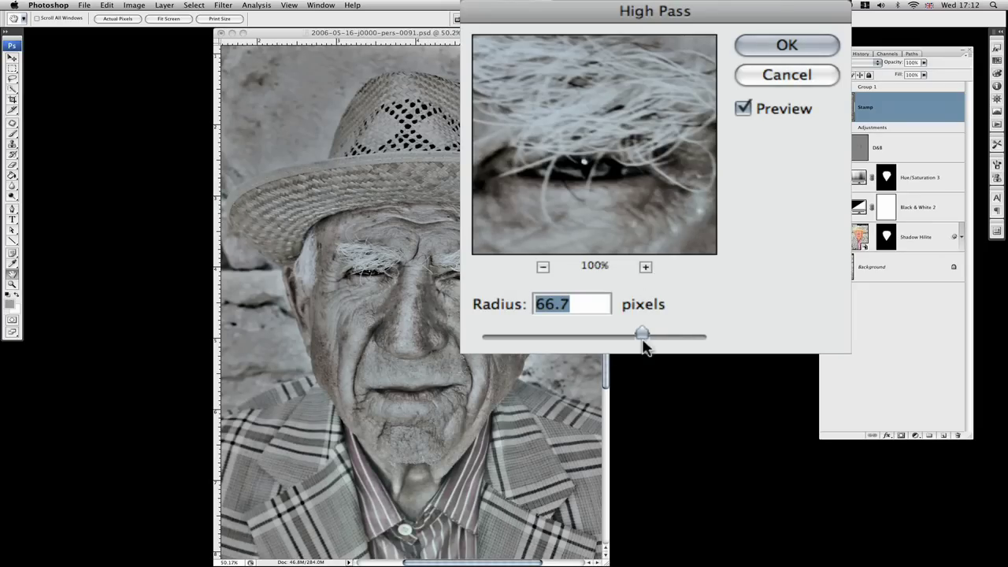
left_click(542, 339)
left_click_drag(538, 329, 548, 331)
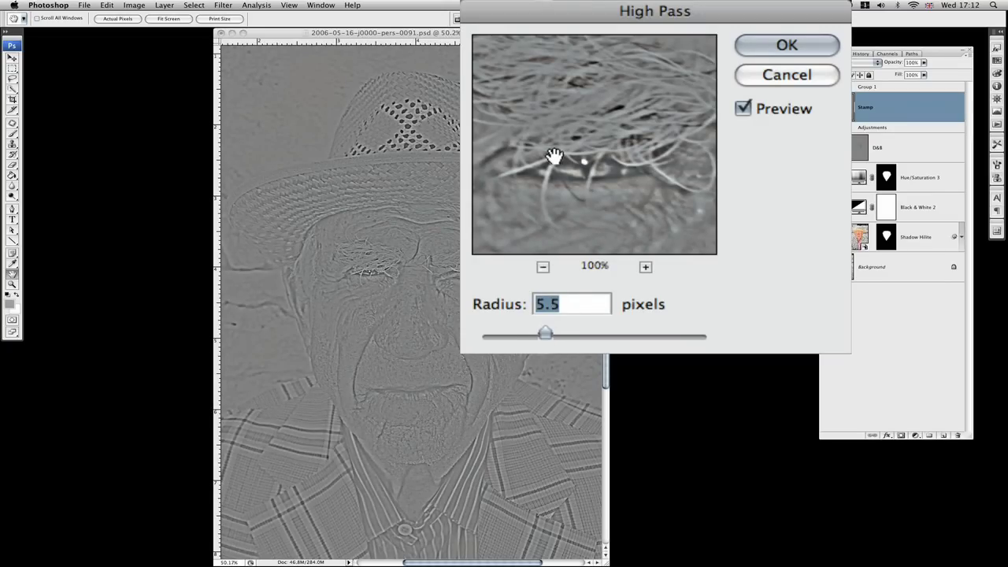
left_click(788, 46)
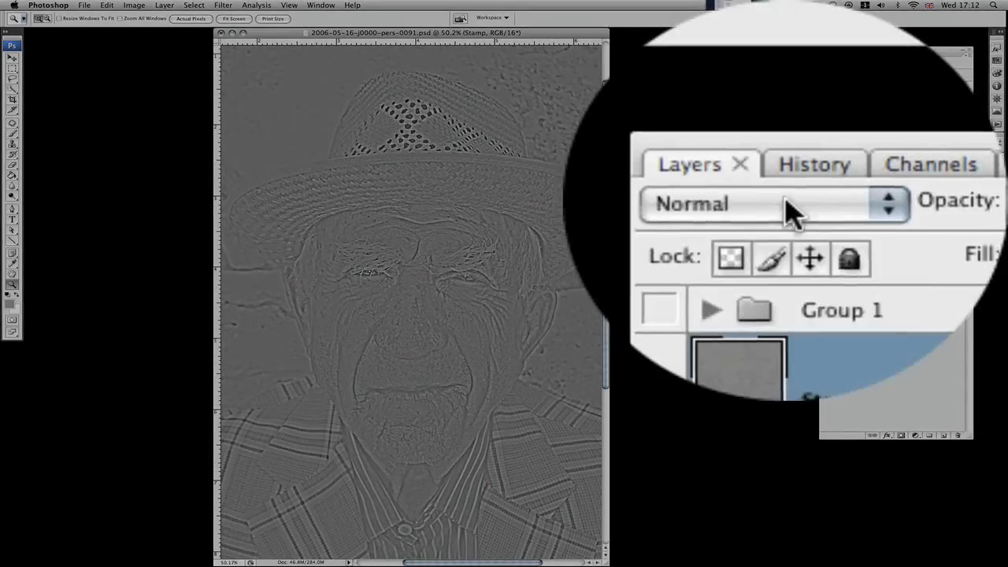
Step: Set the Stamp layer's blend mode to Soft Light and compare the portrait with and without it
left_click(859, 63)
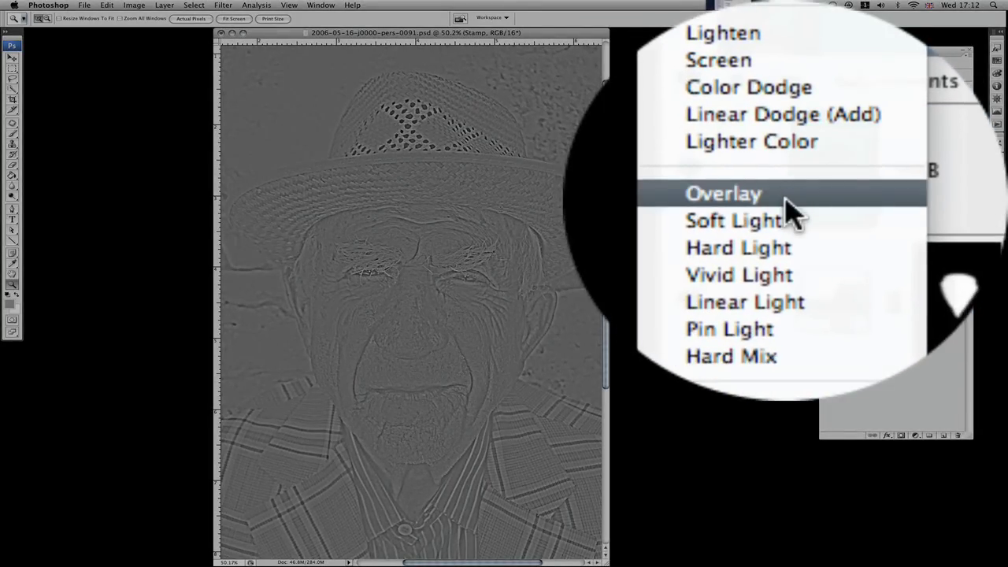
left_click(845, 159)
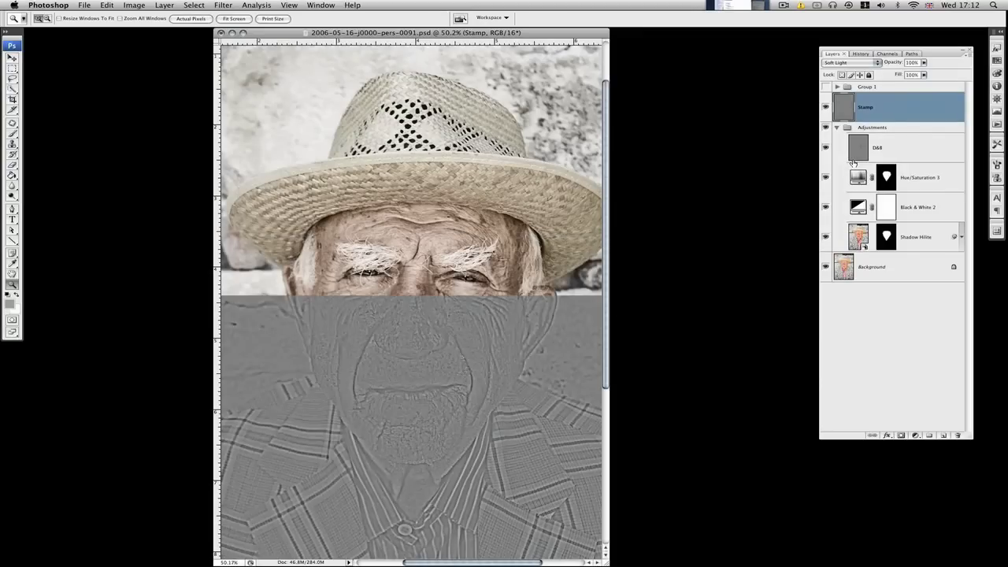
left_click(826, 108)
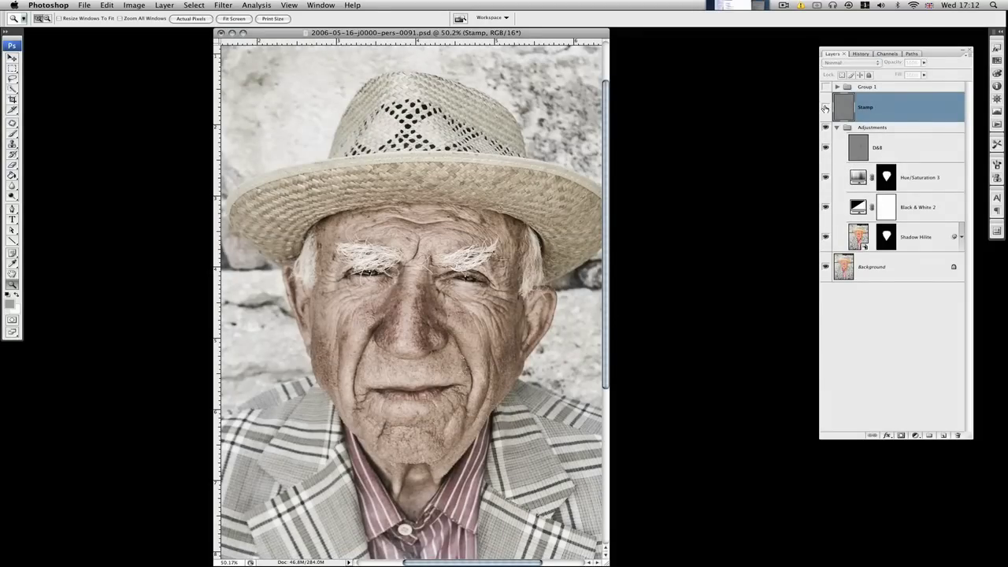
left_click(826, 108)
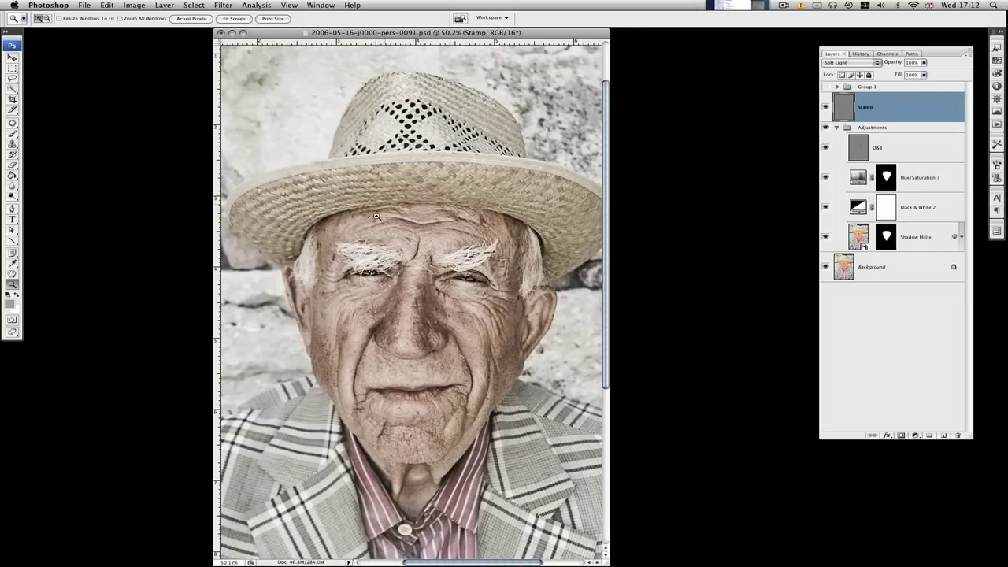
Step: Examine the sharpening on the face up close and across the whole portrait by hiding and showing the Stamp layer
left_click_drag(528, 381, 529, 383)
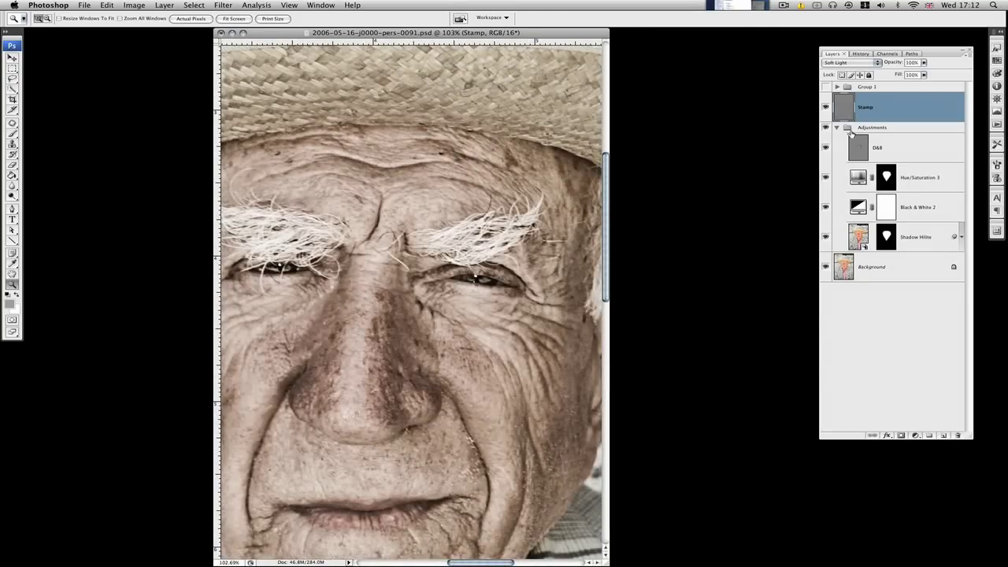
left_click(825, 108)
left_click(826, 108)
right_click(431, 235)
left_click(453, 240)
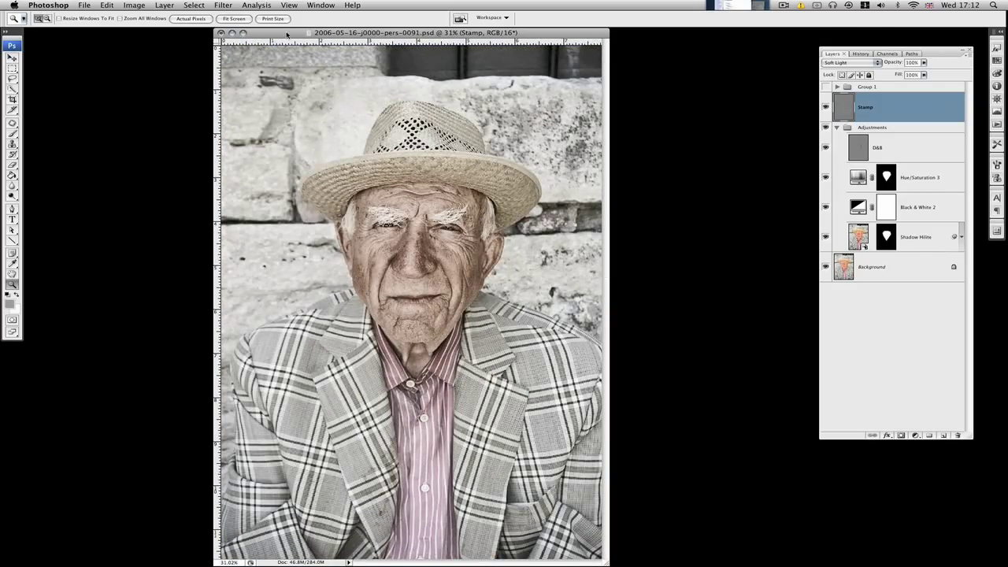
left_click(223, 5)
left_click(232, 18)
left_click_drag(356, 187, 483, 287)
left_click(827, 106)
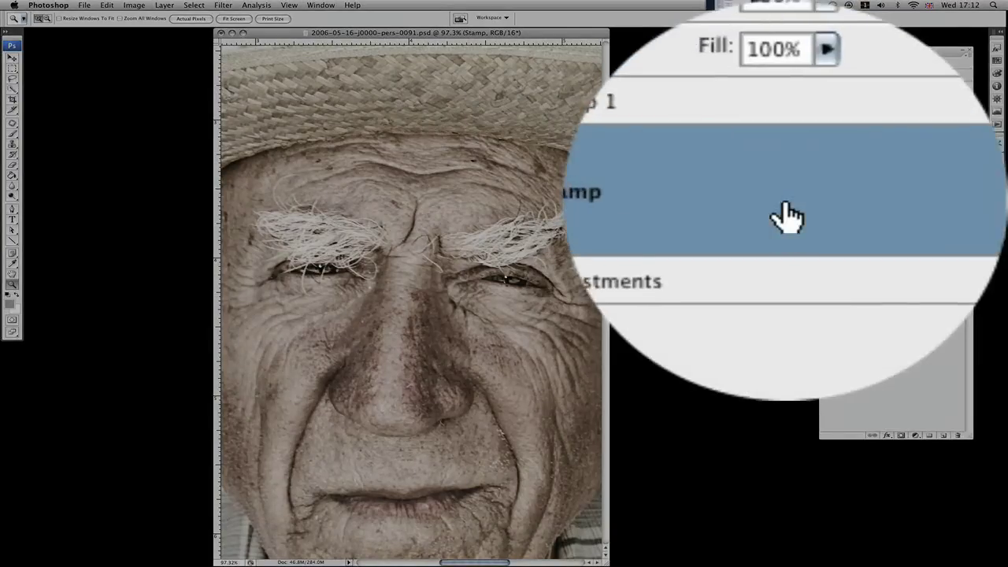
Step: Duplicate the Stamp layer, add a layer mask filled with black to the copy, and check its effect
left_click_drag(914, 110, 943, 435)
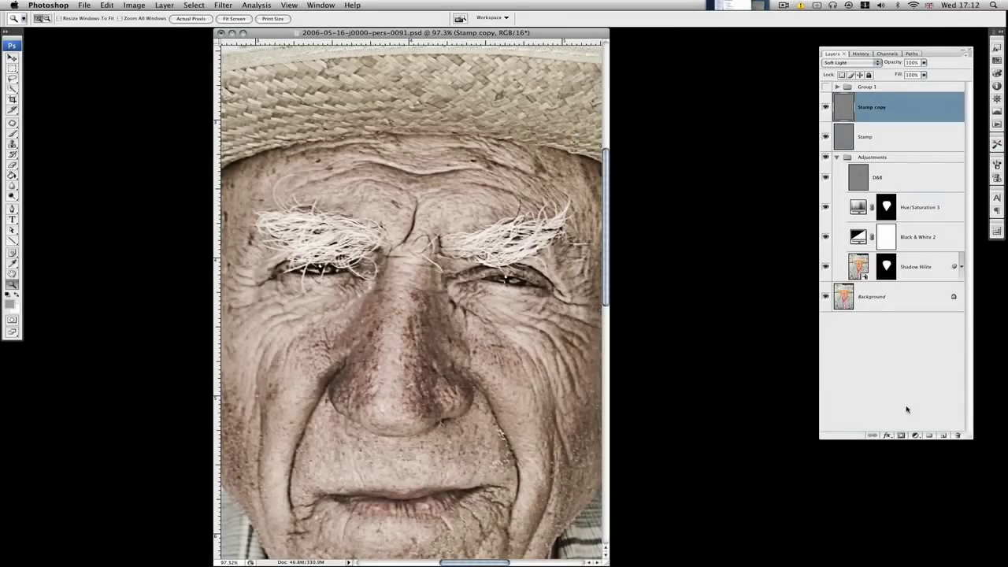
left_click(902, 436)
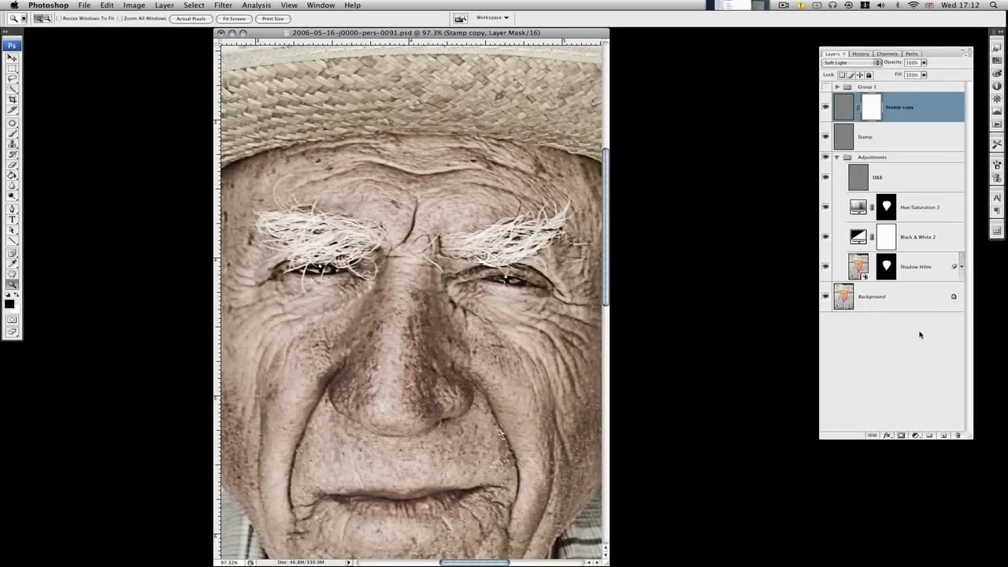
left_click(12, 173)
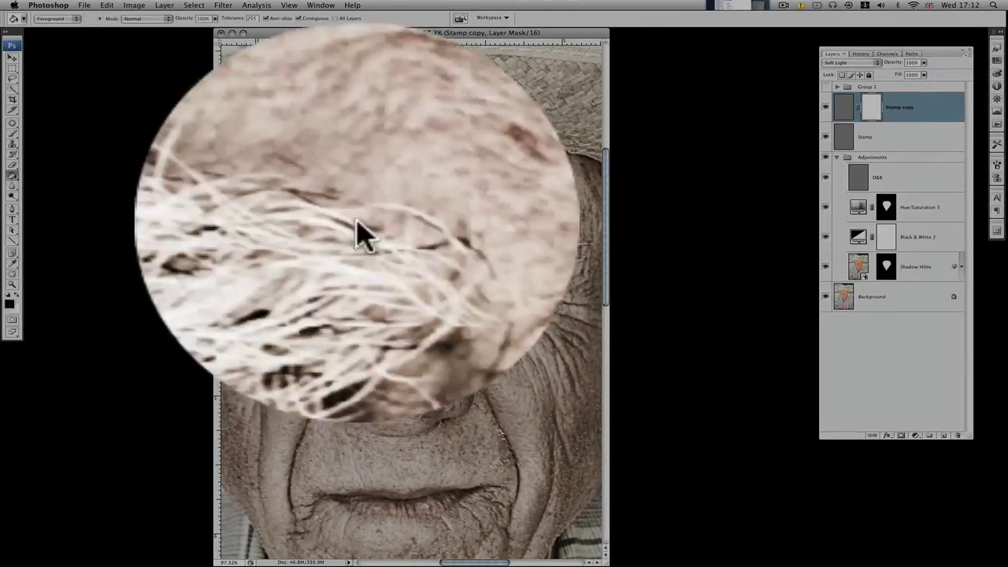
left_click(489, 197)
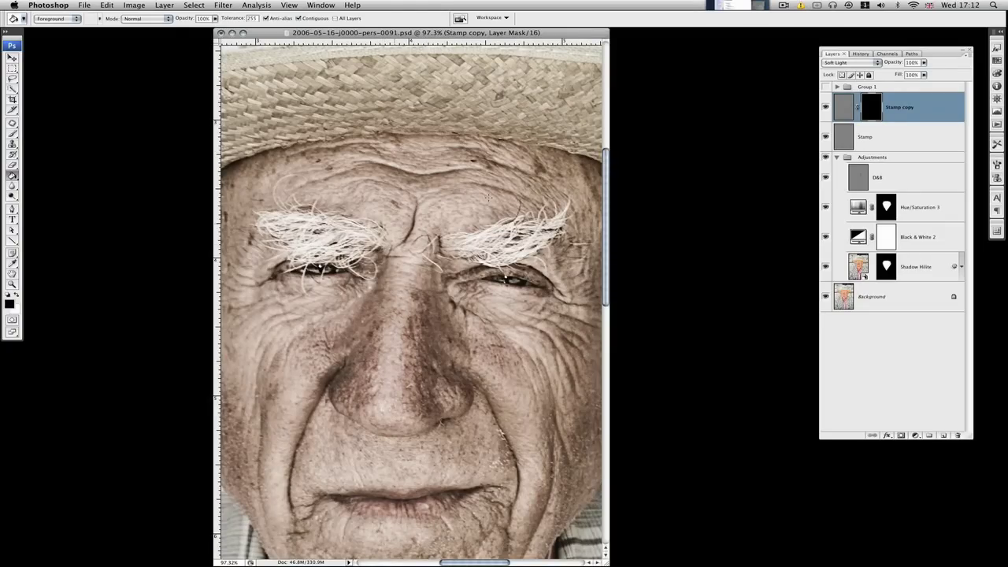
left_click(826, 108)
left_click(826, 107)
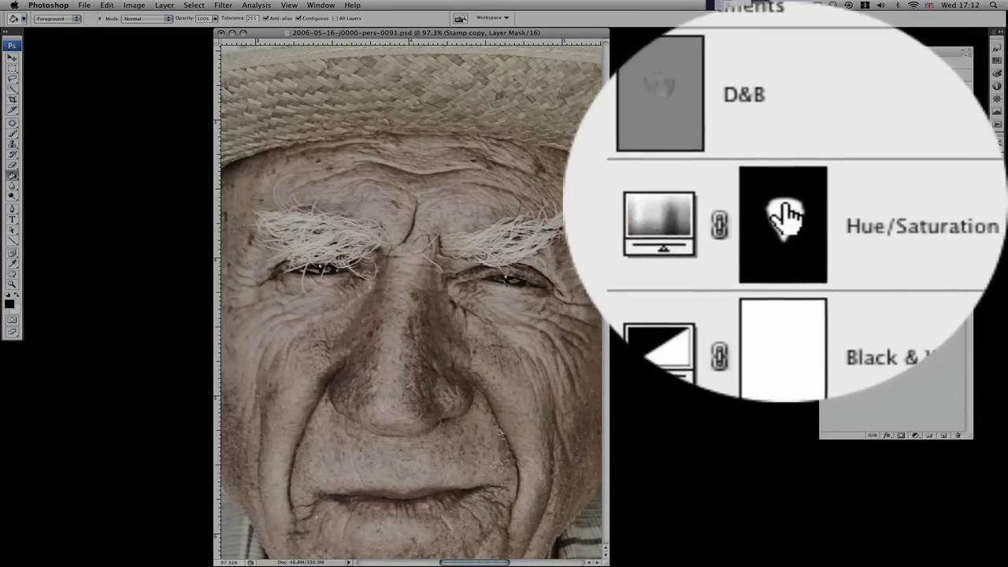
Step: Load the Hue/Saturation 3 mask as a selection, fill that face area white in the Stamp copy's mask, and deselect
left_click(890, 208, "shift")
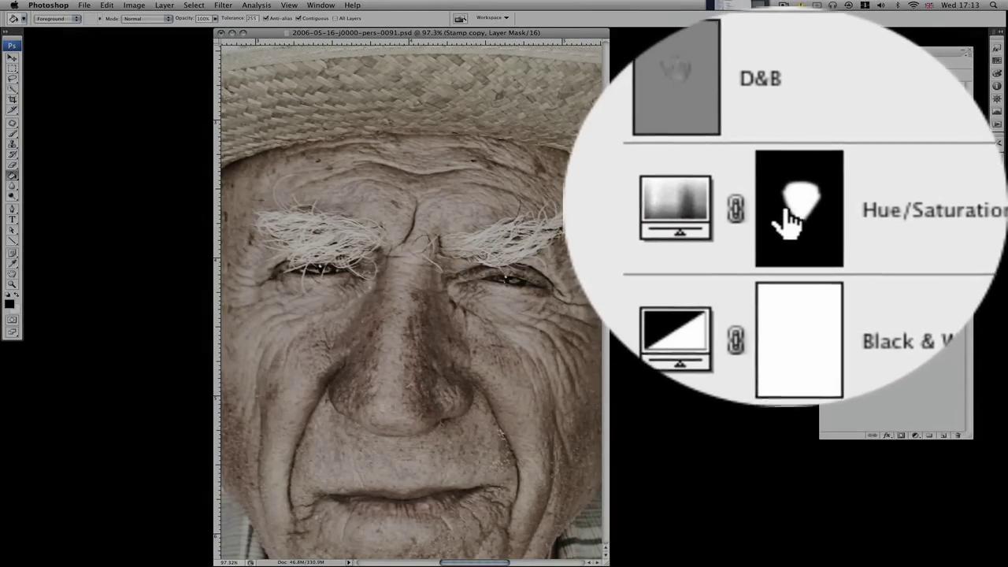
left_click(786, 226, "super")
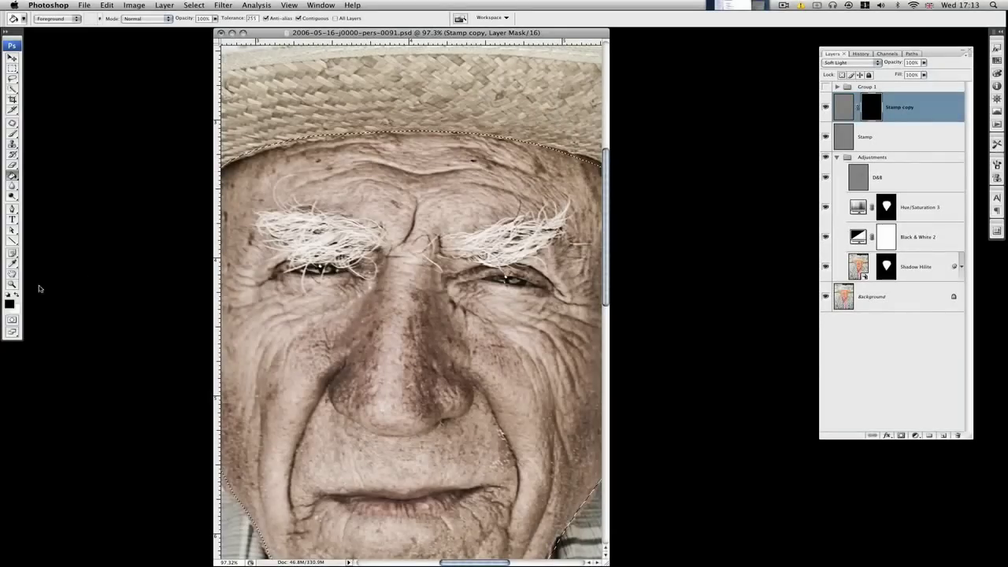
left_click(12, 284)
right_click(386, 204)
left_click(391, 205)
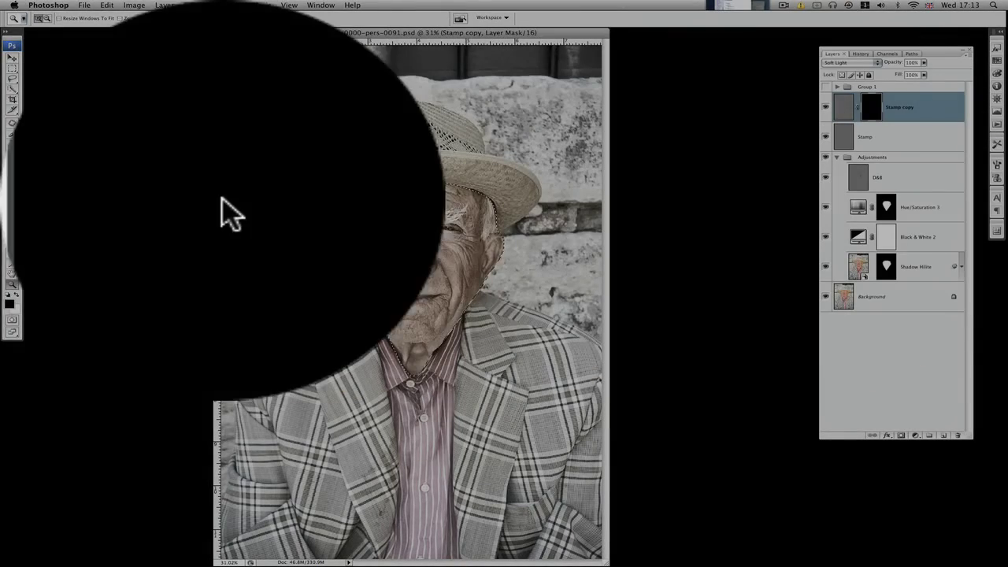
left_click(12, 174)
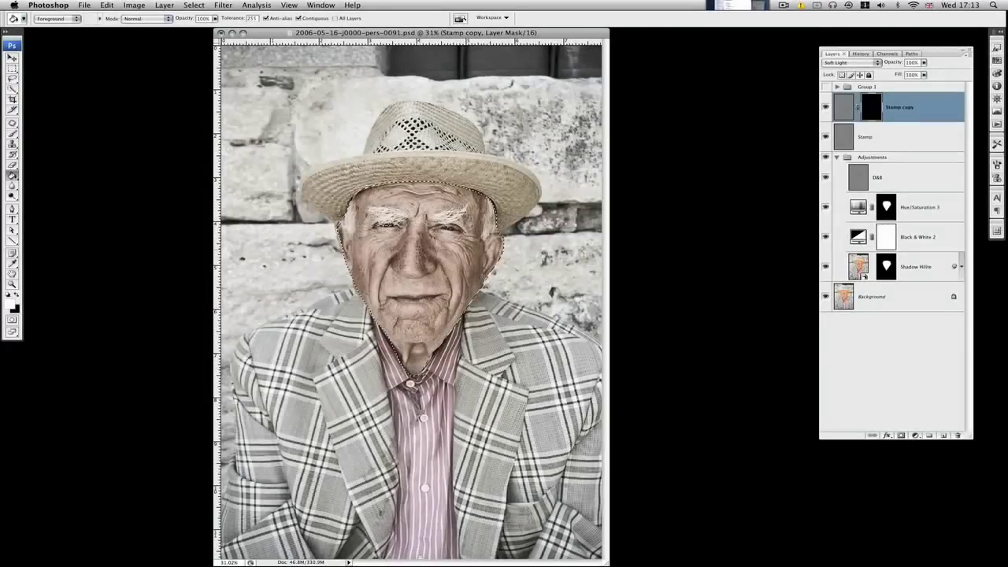
left_click(414, 260)
key("super+d")
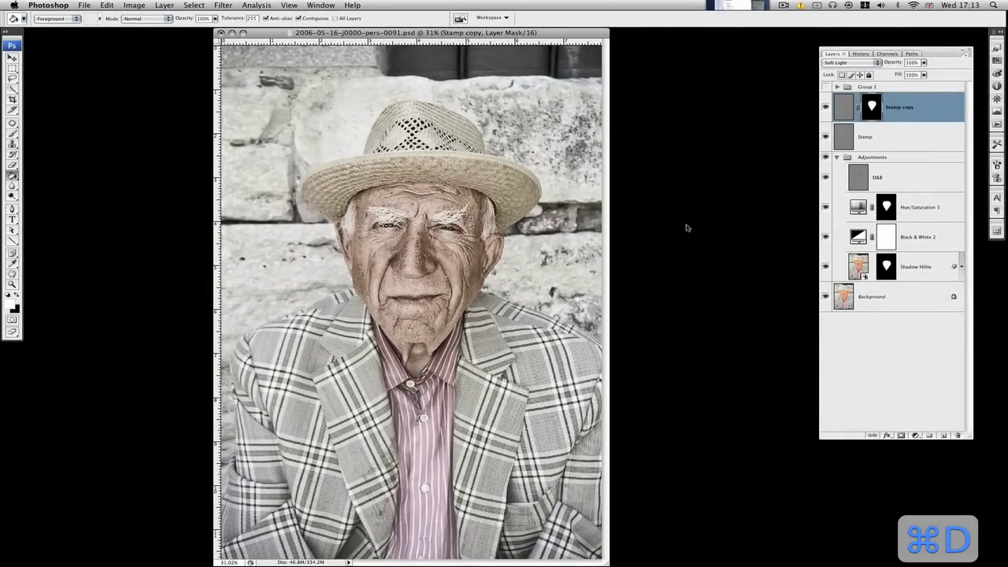
Step: Rename the unmasked Stamp layer above the Adjustments group as Global Sharpen
left_click(12, 284)
left_click_drag(306, 148, 778, 178)
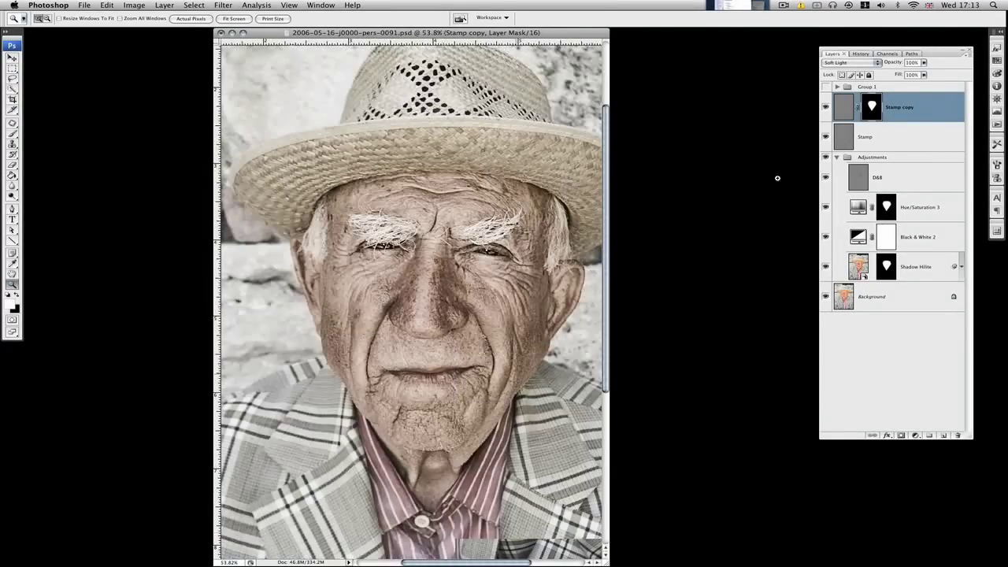
left_click(866, 141)
double_click(865, 138)
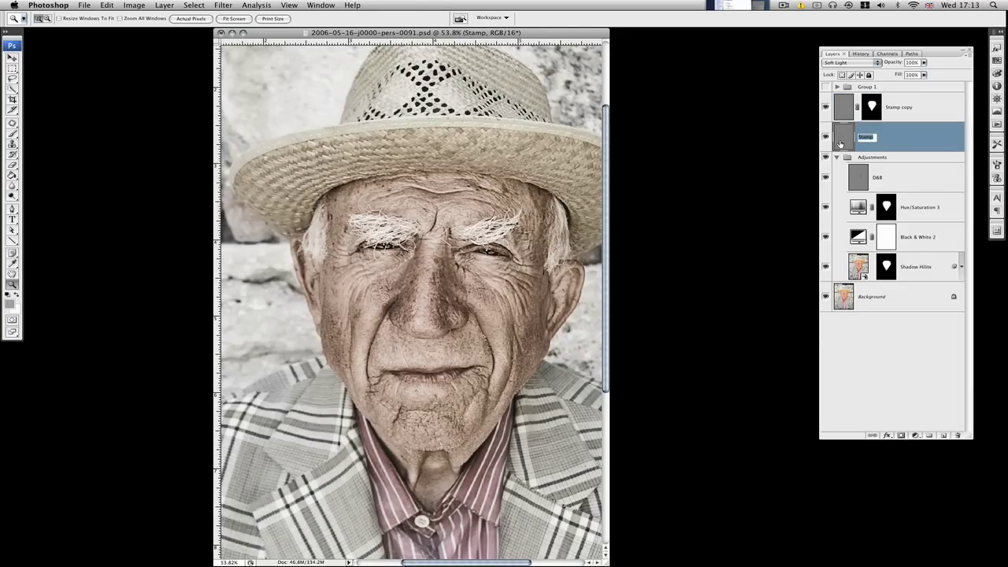
type("Global")
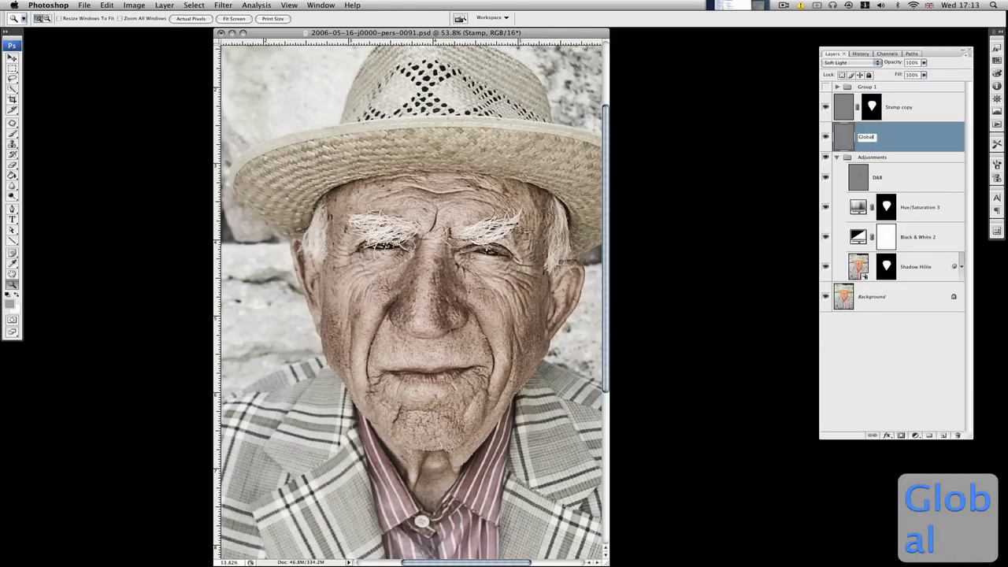
type(" Sharpen")
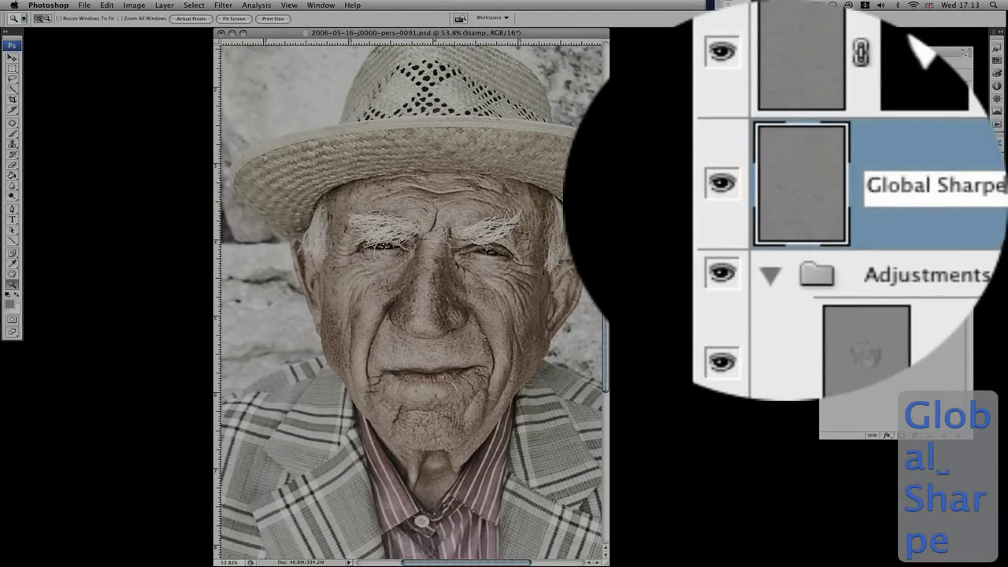
key("Return")
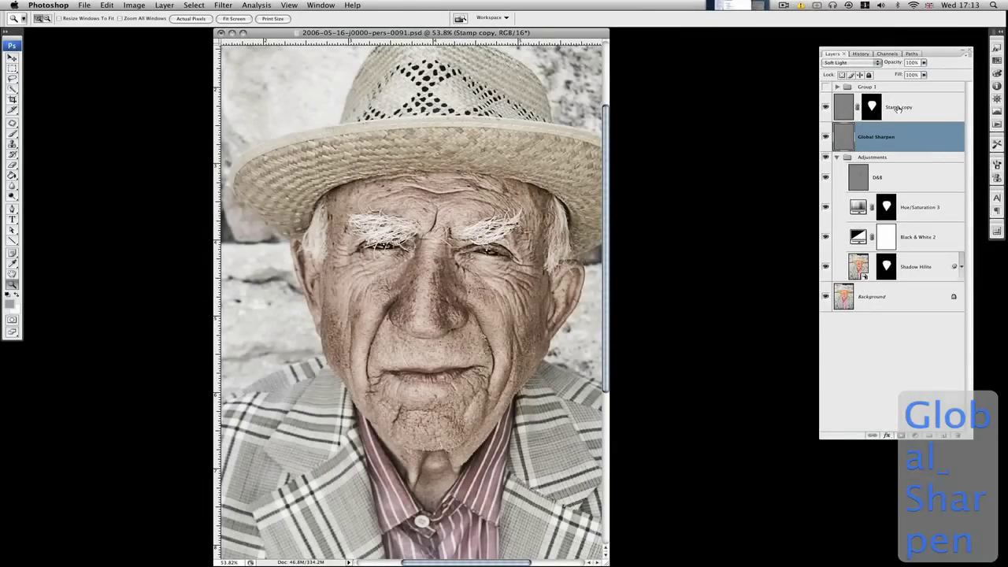
Step: Rename the masked Stamp copy layer as Face Sharpen and link it with the Global Sharpen layer
double_click(896, 107)
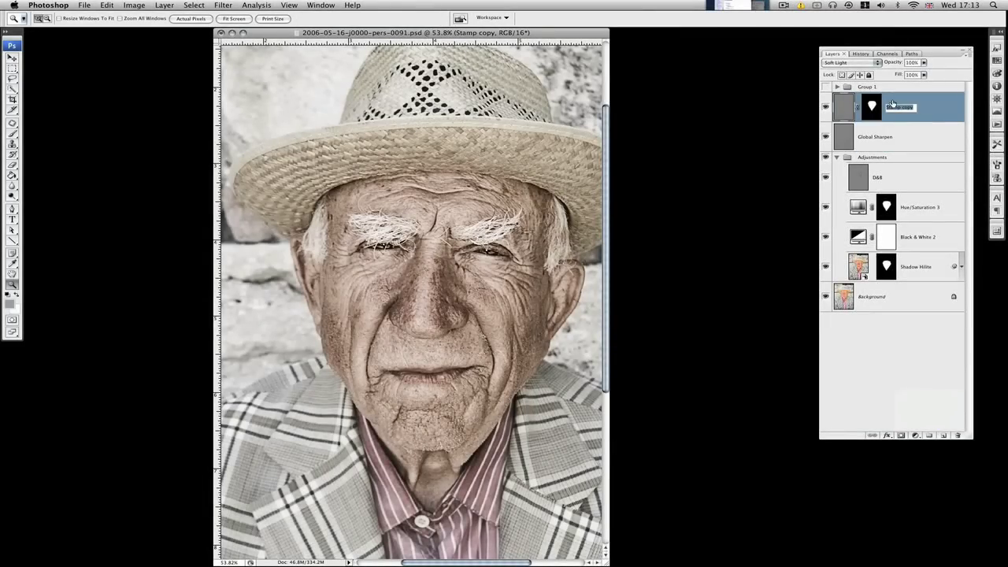
type("Face S")
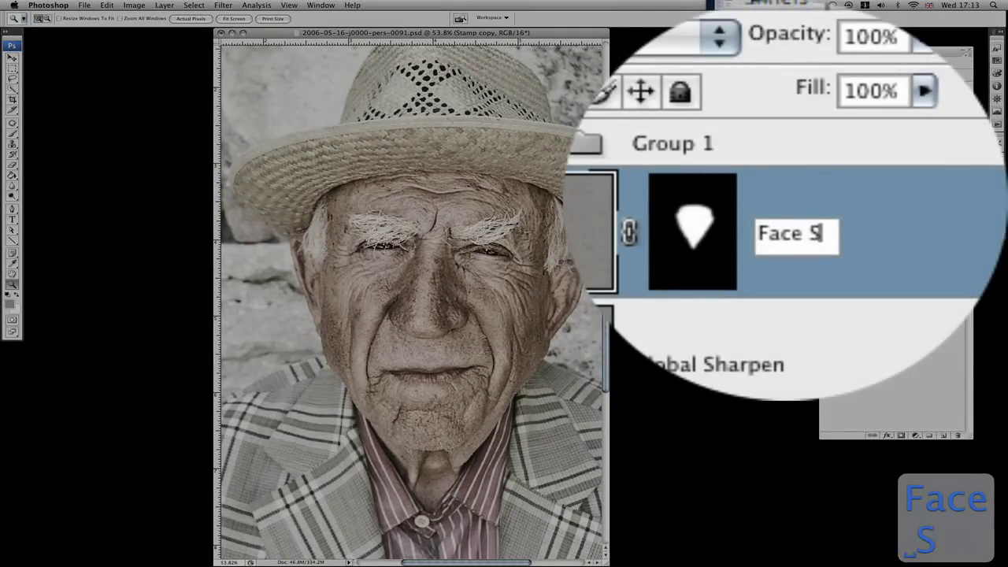
type("harpen")
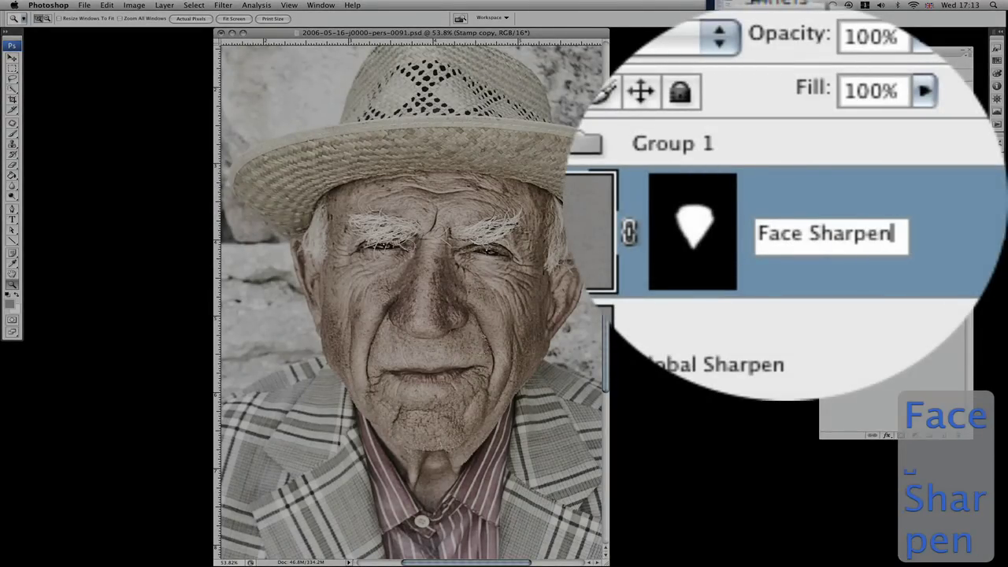
key("Return")
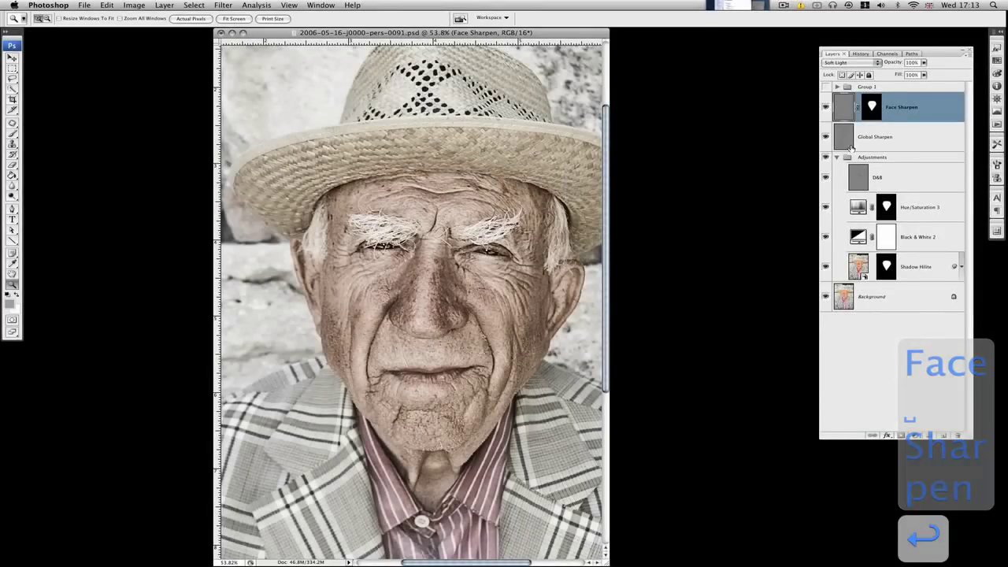
left_click(907, 139, "shift")
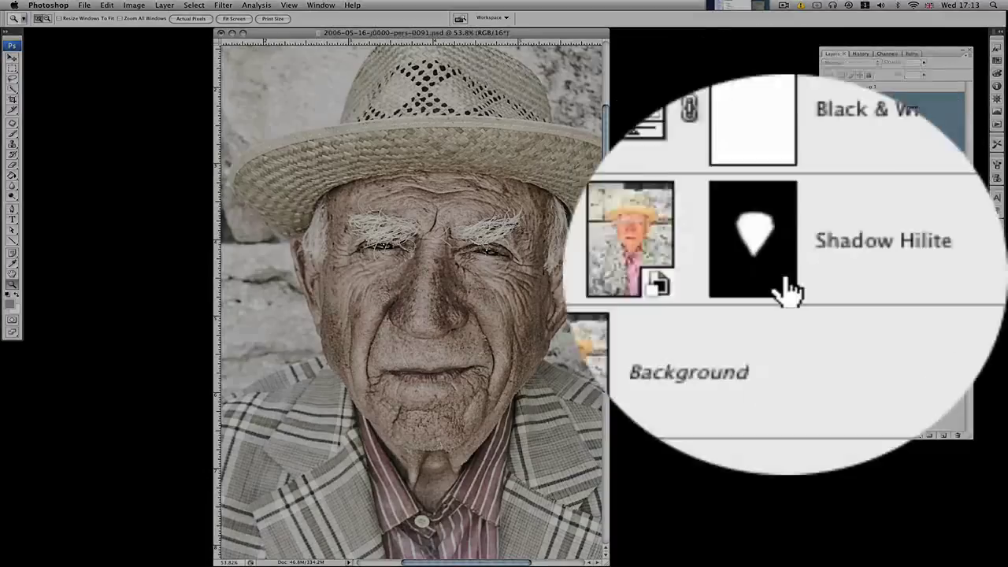
left_click(872, 435)
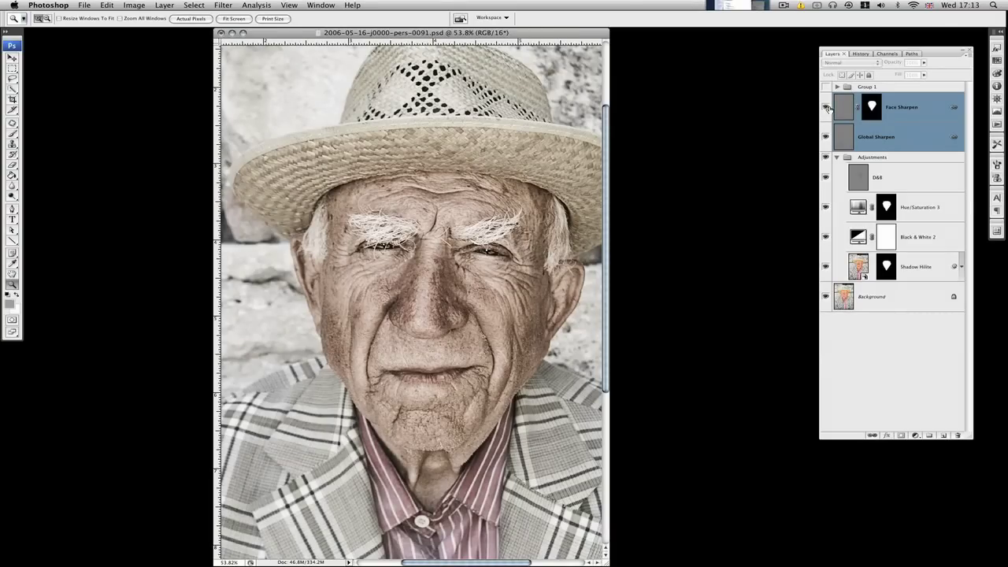
Step: Reduce the opacity of the Face Sharpen layer only, and compare the portrait with that layer hidden and shown
left_click(916, 114)
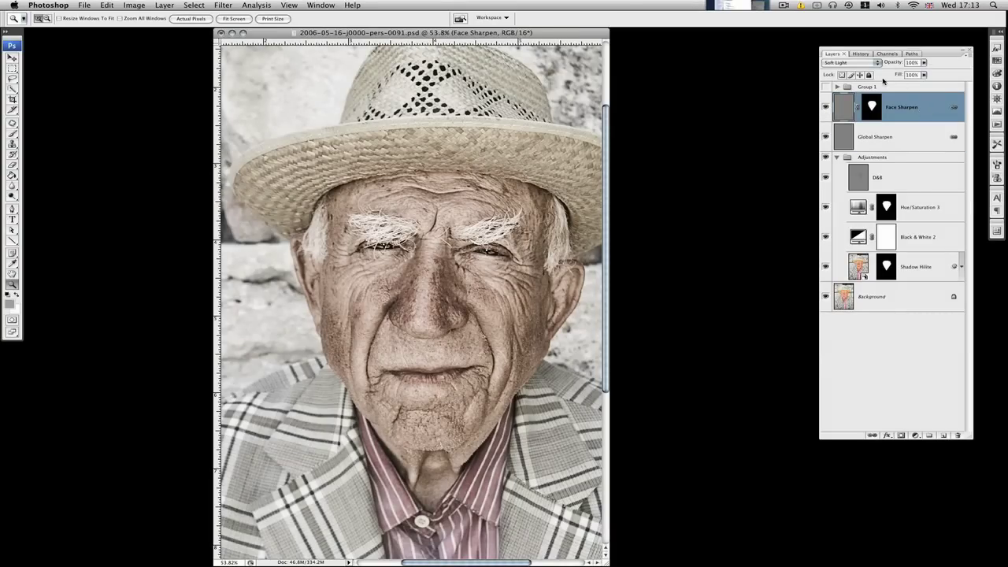
left_click(924, 62)
left_click_drag(924, 71, 914, 72)
left_click(833, 103)
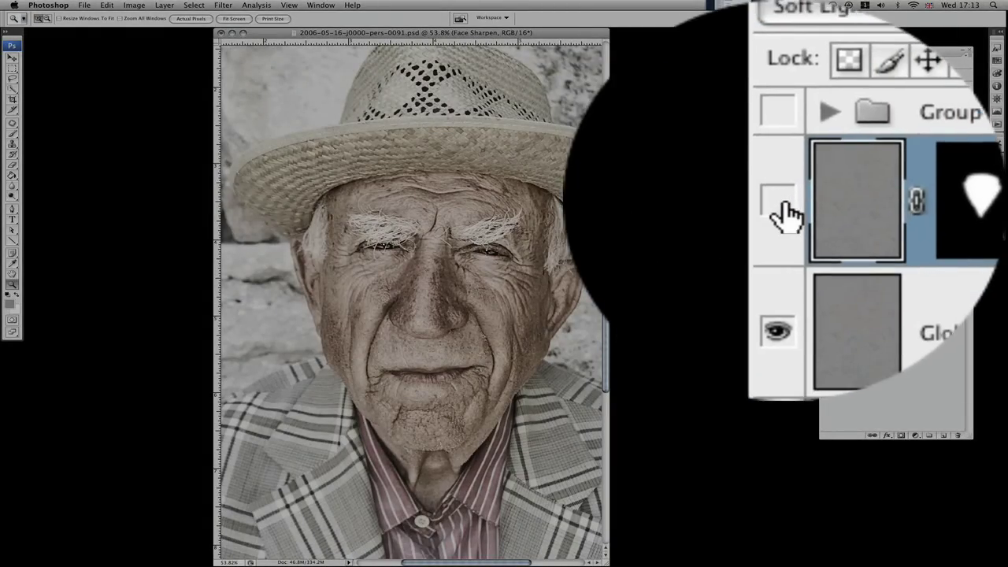
left_click(826, 107)
Step: Compare the portrait with and without the Face Sharpen layer, at full view and zoomed in on the face
right_click(390, 197)
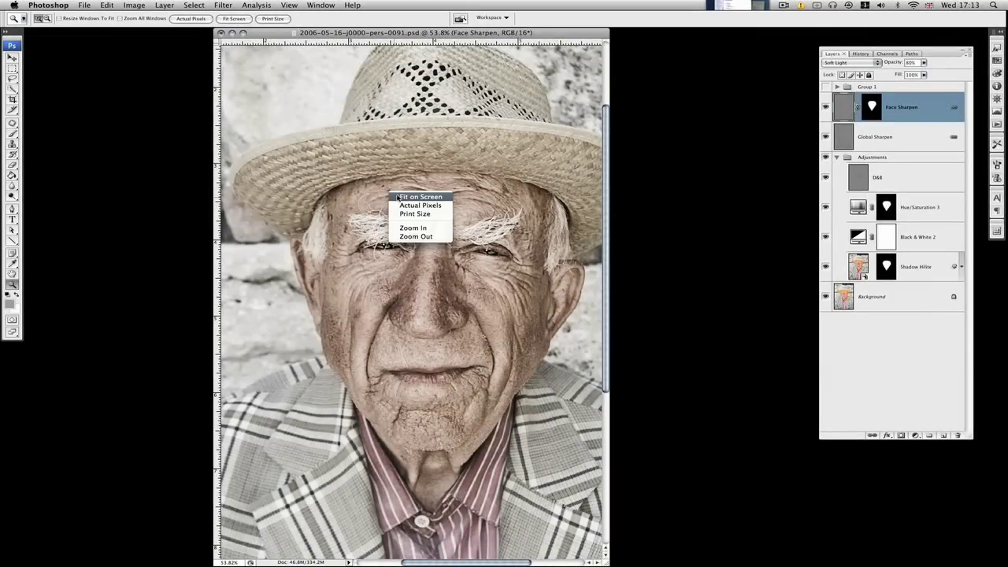
left_click(403, 198)
left_click_drag(607, 562, 743, 562)
left_click(826, 107)
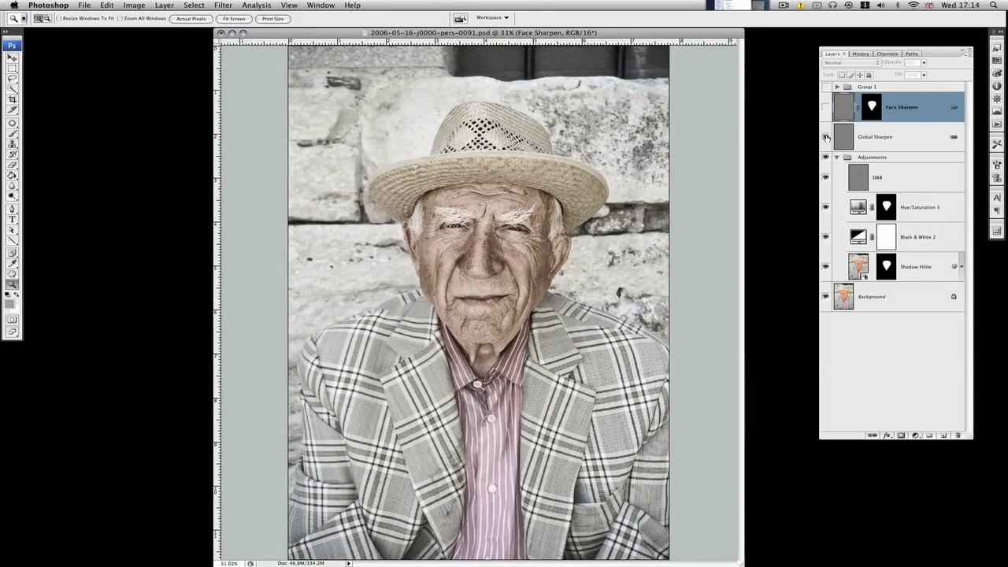
left_click_drag(597, 344, 596, 344)
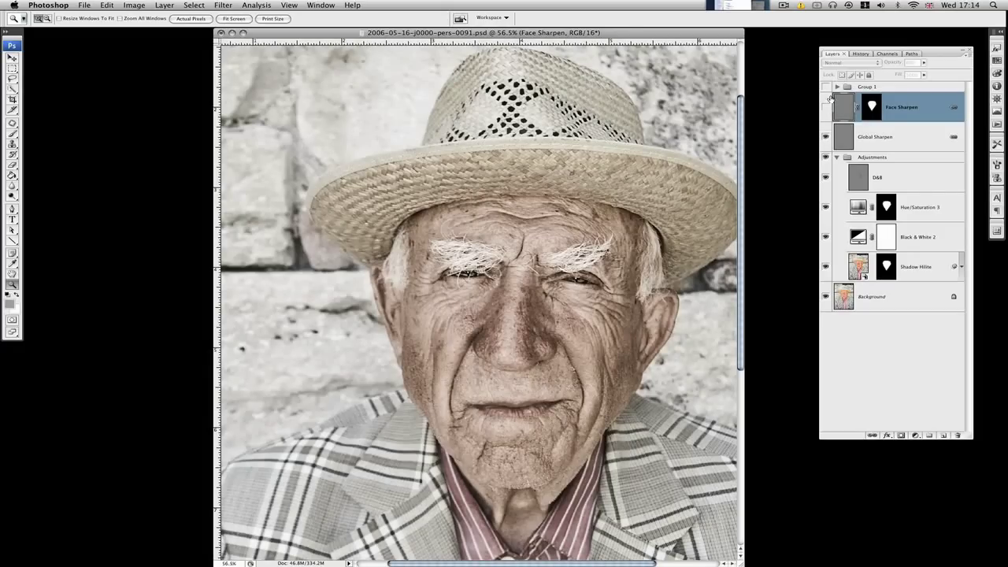
left_click(826, 108)
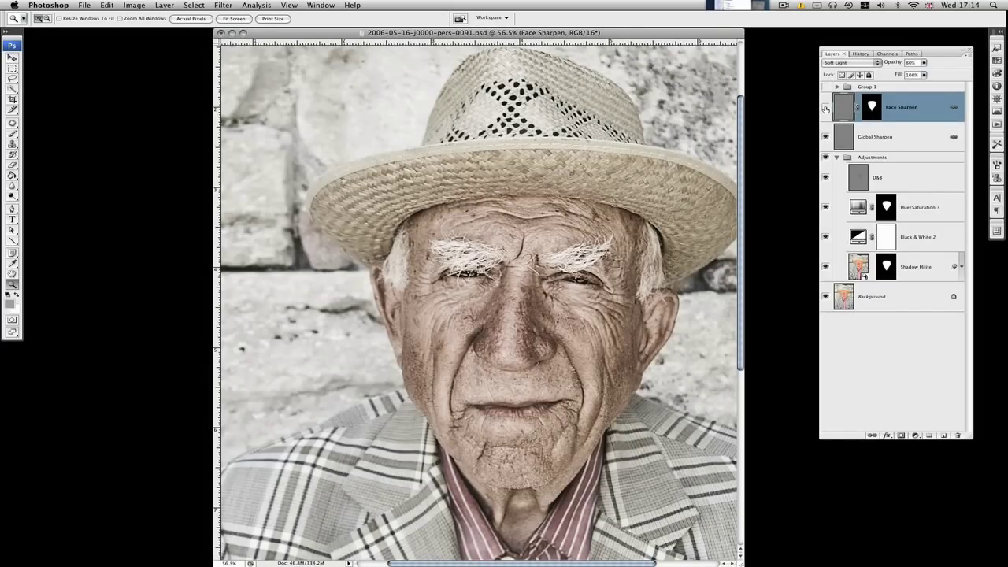
left_click(825, 108)
Step: Replace the Face Sharpen layer's face-shaped mask with a new mask filled with black
right_click(878, 110)
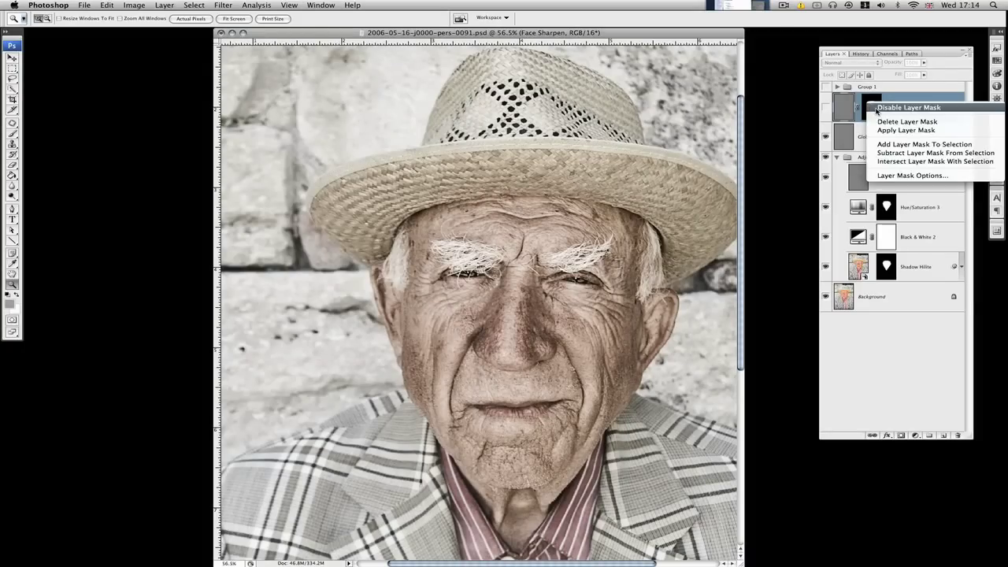
left_click(889, 122)
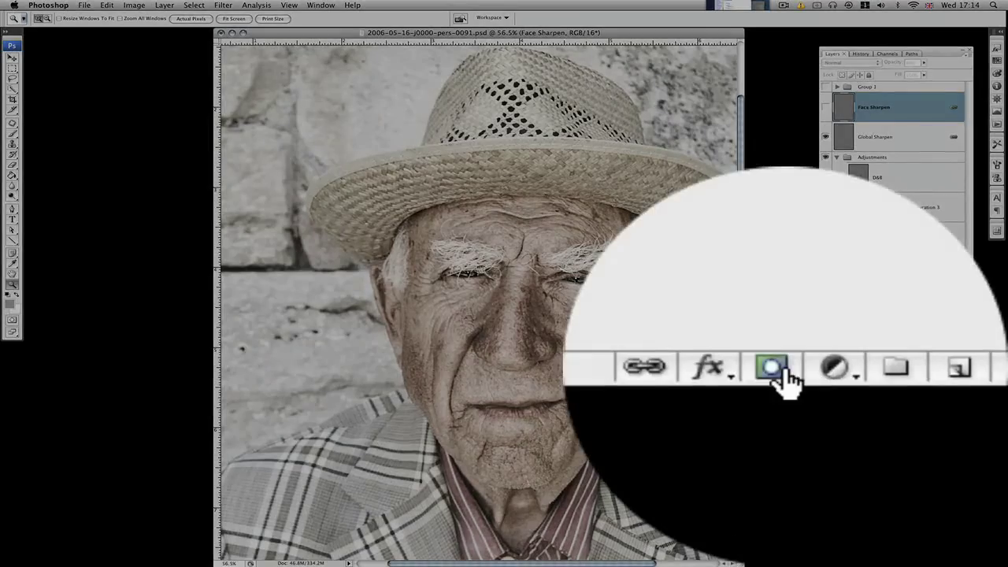
left_click(901, 435)
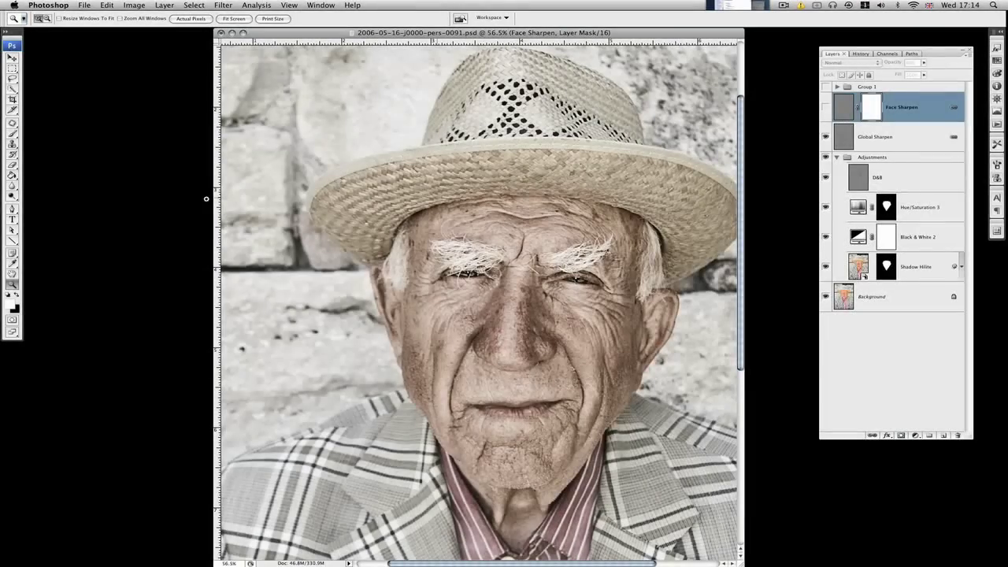
left_click(13, 175)
key("x")
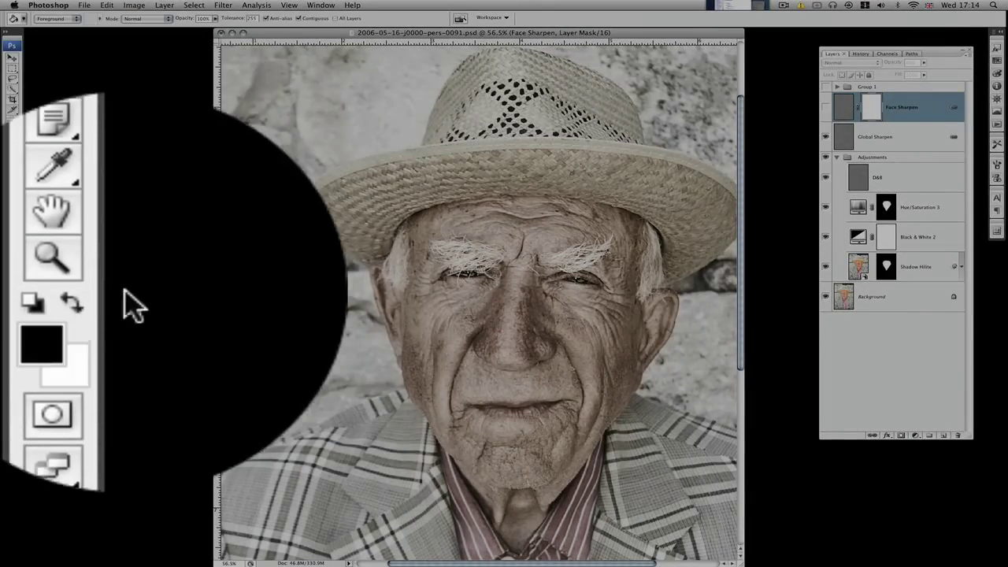
left_click(492, 278)
left_click(575, 156)
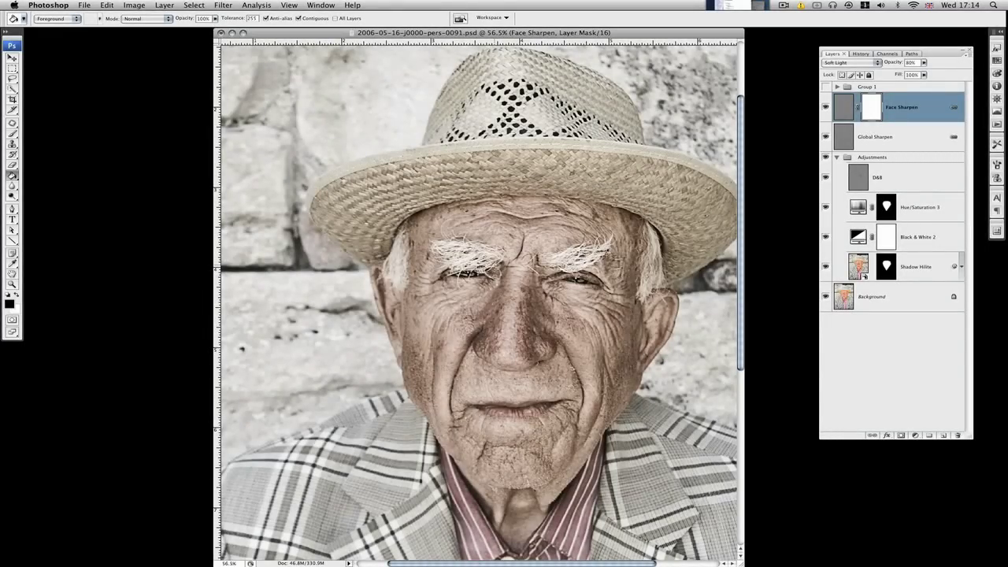
key("alt+BackSpace")
Step: Paint white with the Brush in the Face Sharpen mask over the eyes, eyebrows, mouth and cheek folds
key("b")
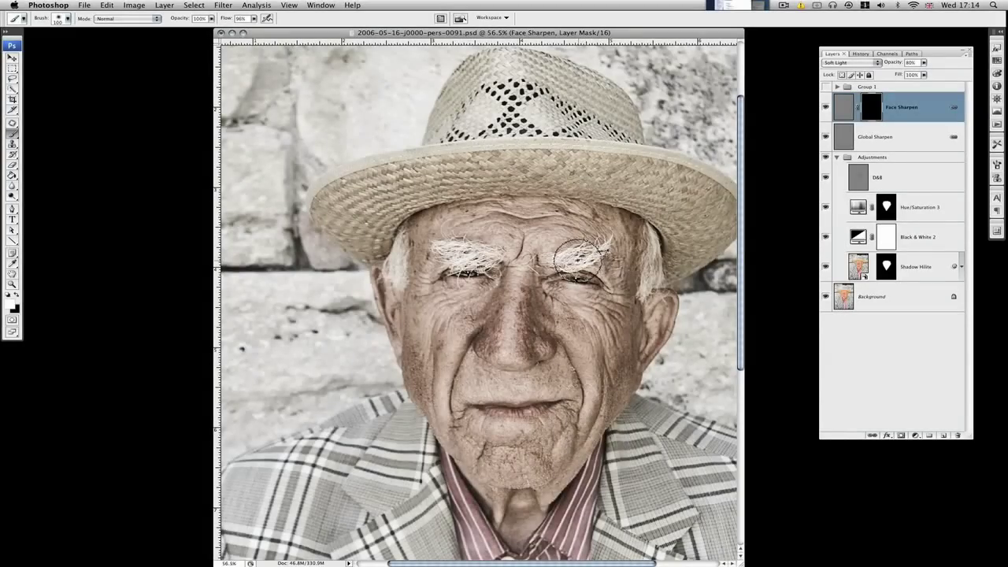
mouse_move(464, 254)
left_mouse_down()
mouse_move(484, 278)
mouse_move(461, 276)
left_mouse_up()
left_click_drag(590, 285, 579, 282)
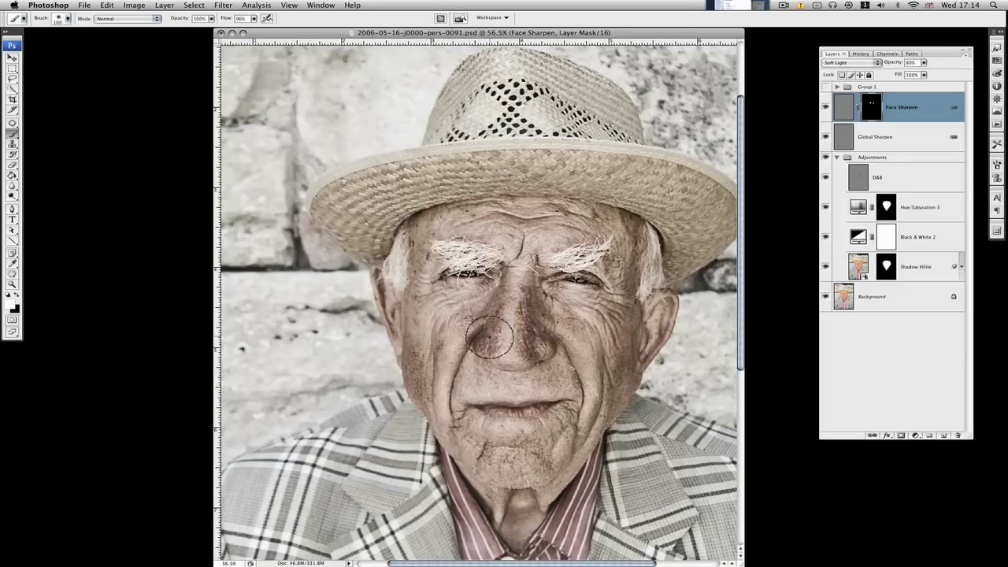
mouse_move(470, 270)
left_mouse_down()
mouse_move(453, 264)
mouse_move(465, 261)
left_mouse_up()
mouse_move(596, 270)
left_mouse_down()
mouse_move(642, 287)
mouse_move(646, 255)
mouse_move(647, 287)
mouse_move(583, 296)
mouse_move(586, 282)
mouse_move(408, 254)
mouse_move(401, 273)
mouse_move(478, 293)
mouse_move(515, 268)
mouse_move(462, 261)
left_mouse_up()
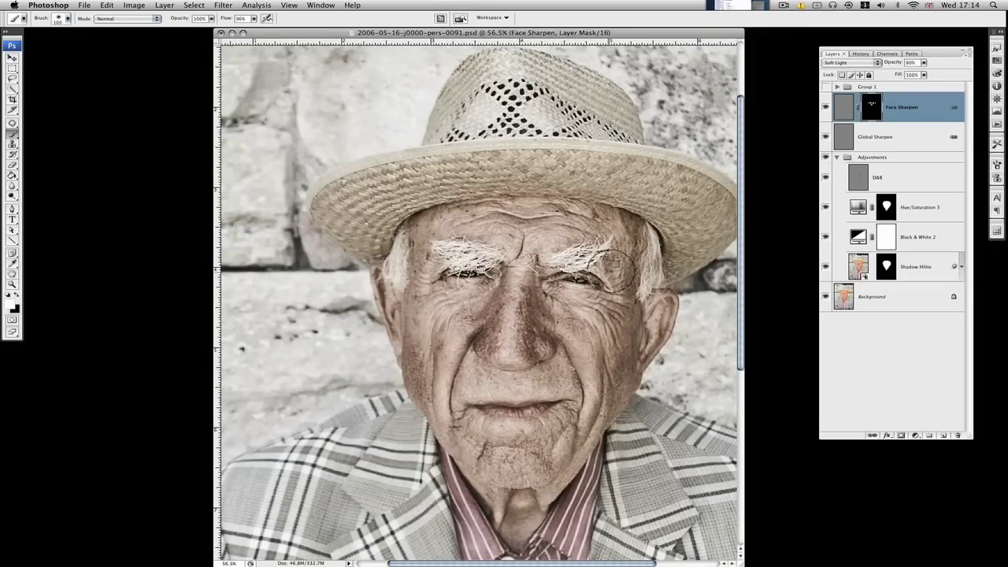
mouse_move(533, 409)
left_mouse_down()
mouse_move(493, 405)
mouse_move(559, 408)
mouse_move(554, 451)
mouse_move(532, 445)
mouse_move(505, 466)
mouse_move(555, 464)
mouse_move(611, 387)
mouse_move(593, 416)
mouse_move(632, 379)
mouse_move(610, 389)
mouse_move(601, 339)
left_mouse_up()
Step: View the whole portrait to check the effect of the painted face sharpening
left_click(13, 285)
right_click(491, 251)
left_click(508, 254)
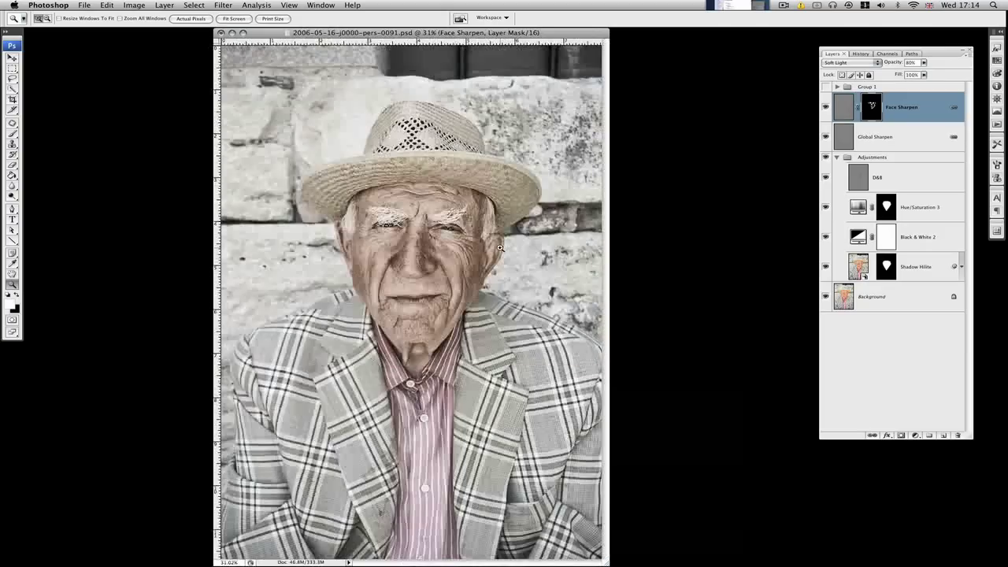
left_click(499, 248, "alt")
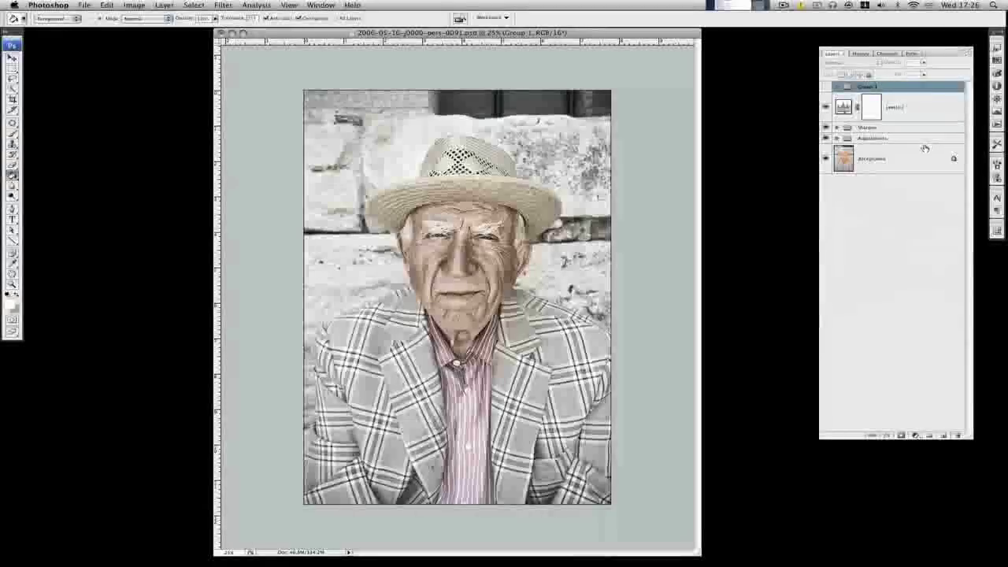
Step: Expand the Sharpen group to review its face and global sharpening layers, and collapse it again
left_click(837, 128)
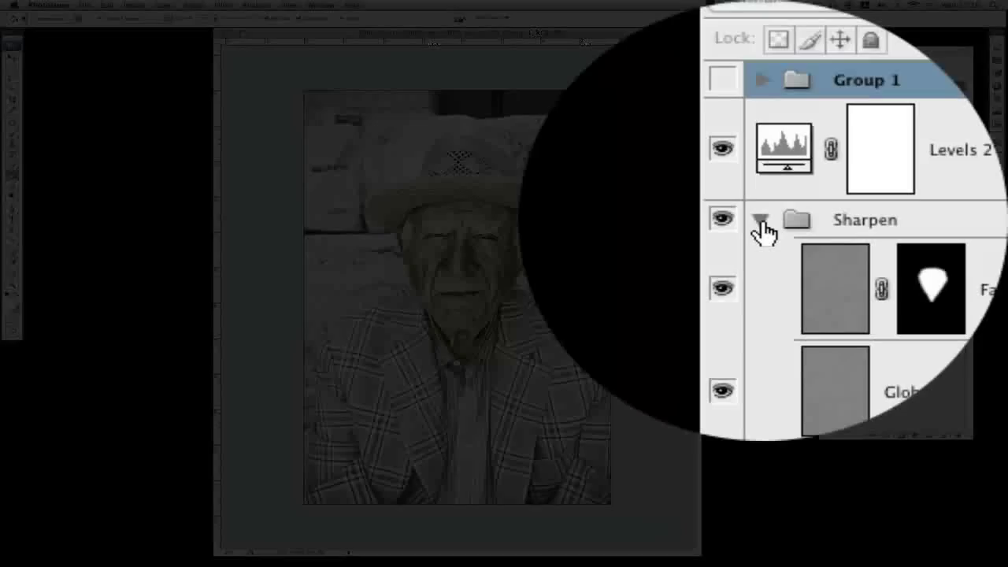
left_click(837, 128)
left_click(837, 127)
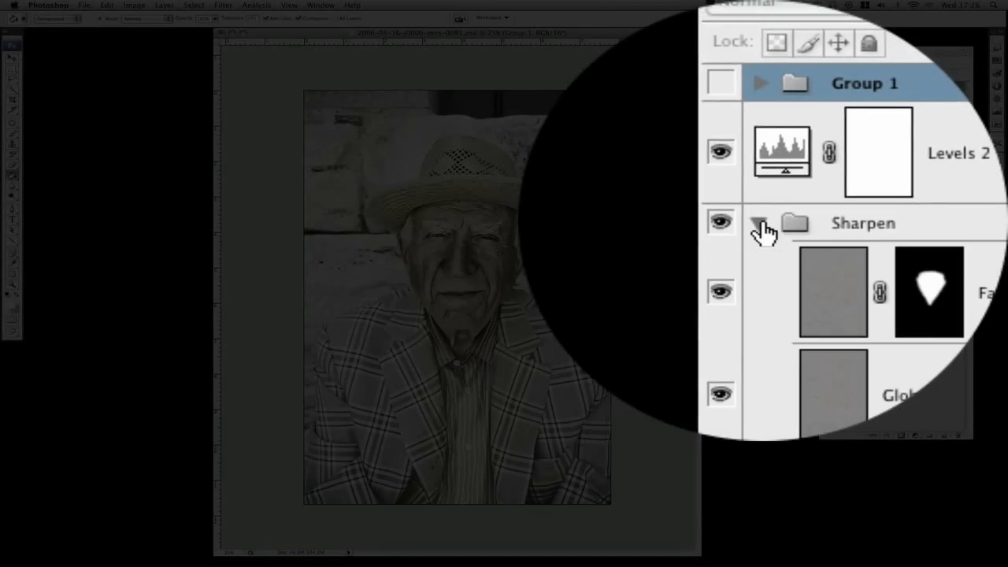
left_click(761, 226)
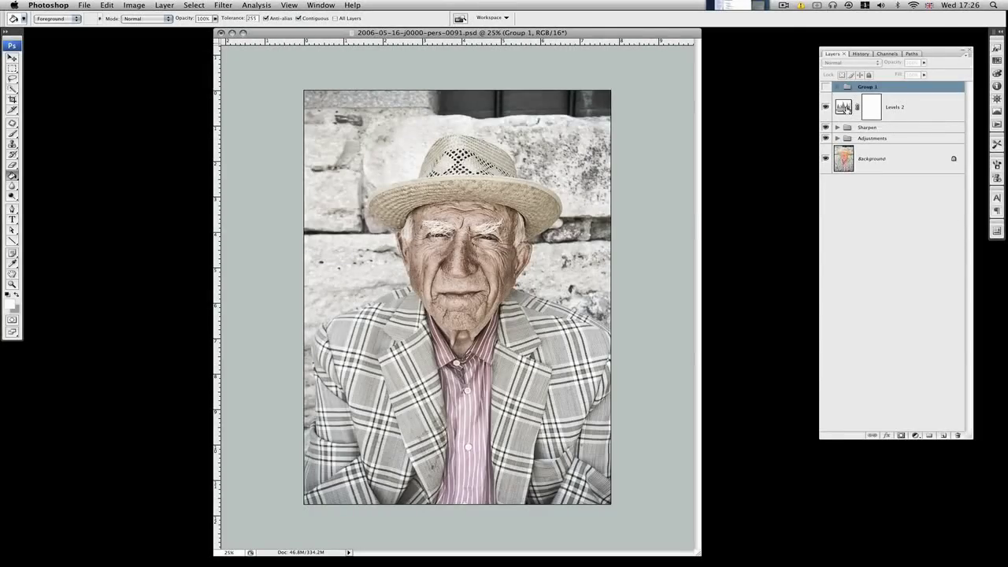
Step: Edit the Levels 2 adjustment and set its white input level to 245, using the threshold preview to check highlight clipping
left_click(843, 107)
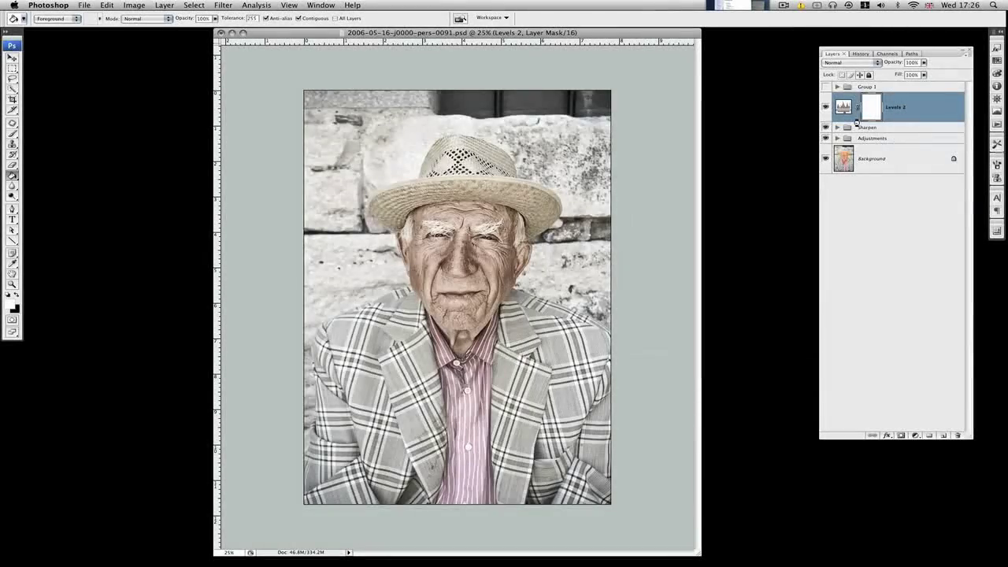
double_click(851, 110)
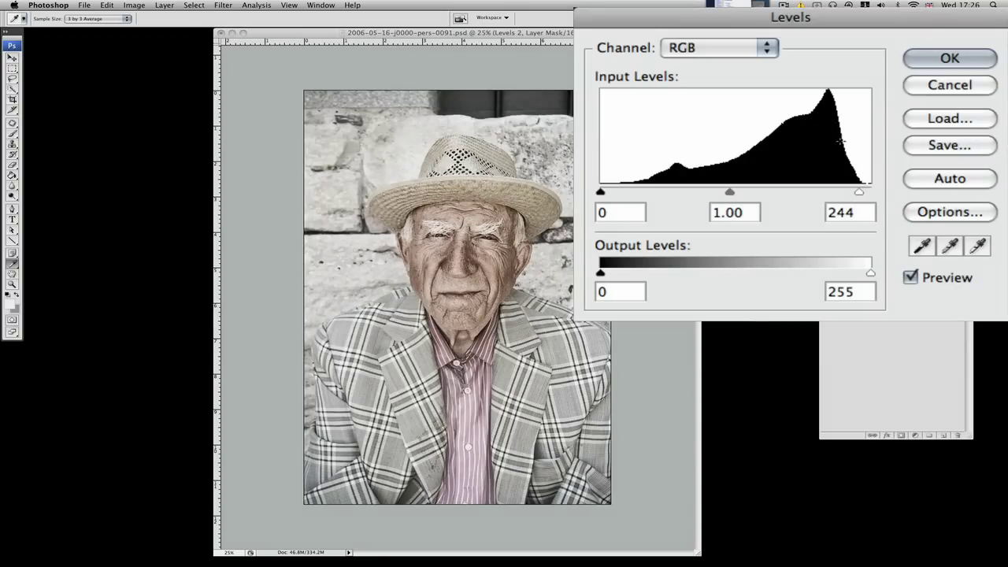
left_click_drag(860, 194, 858, 198)
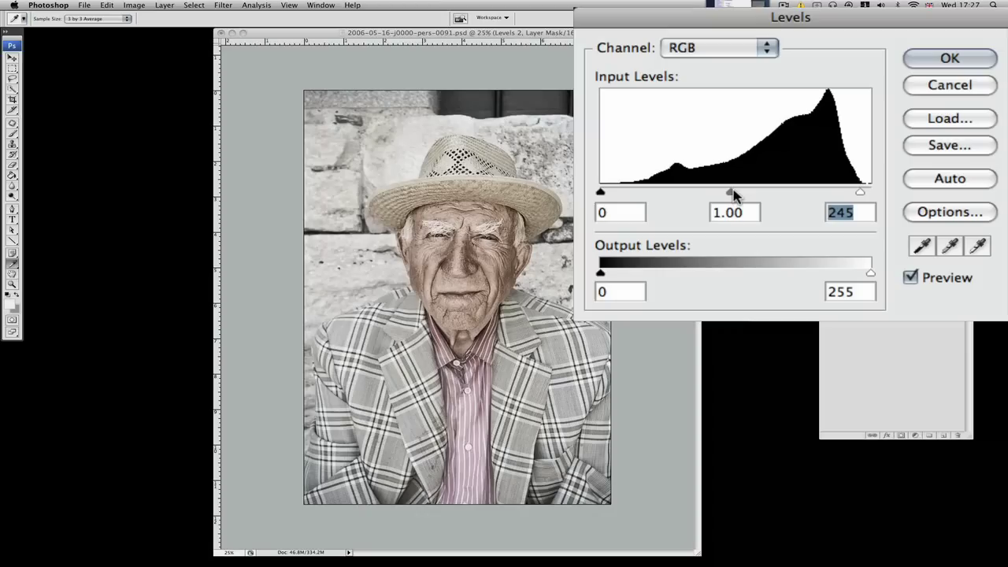
key("alt")
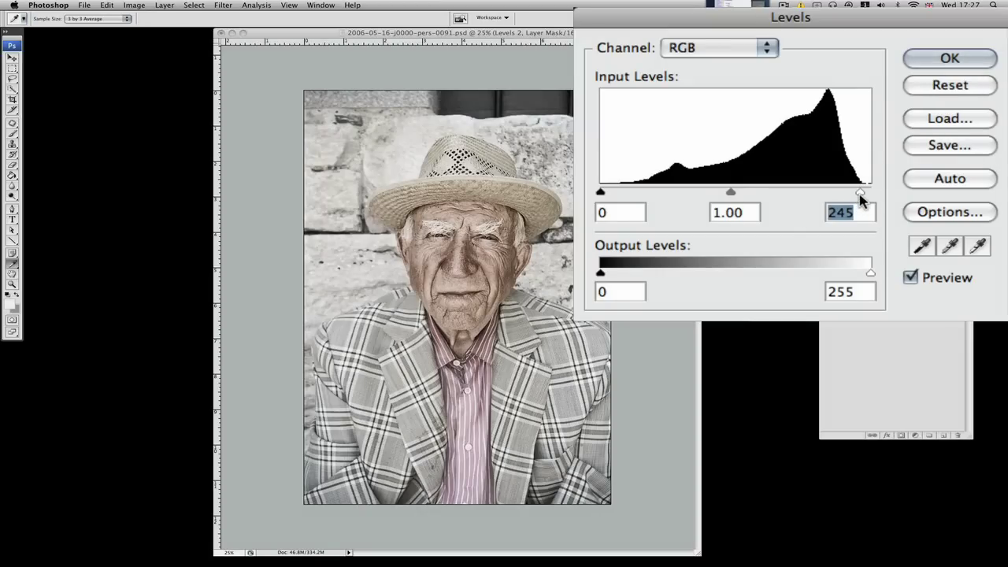
mouse_move(861, 197)
left_mouse_down()
mouse_move(834, 197)
mouse_move(859, 200)
left_mouse_up()
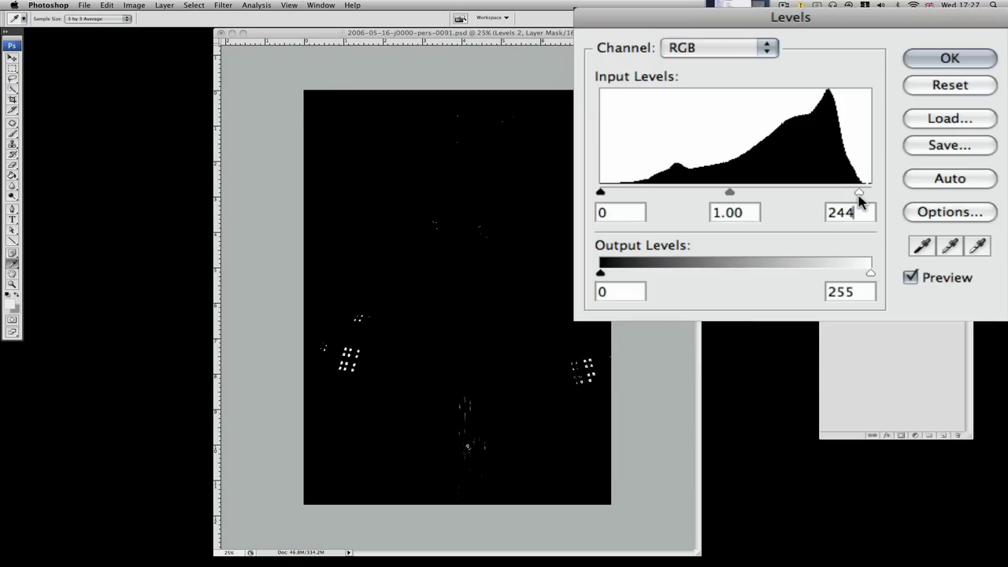
left_click_drag(858, 200, 861, 201)
left_click_drag(860, 200, 861, 201)
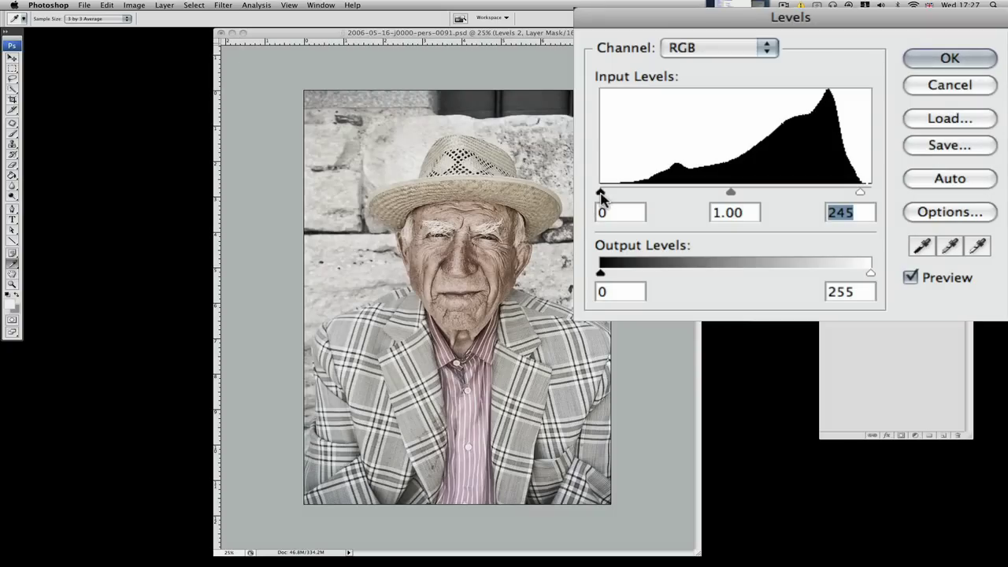
Step: Set the Levels 2 black input level to 12, apply it, and compare the portrait with the adjustment off and on
left_click_drag(601, 197, 614, 196)
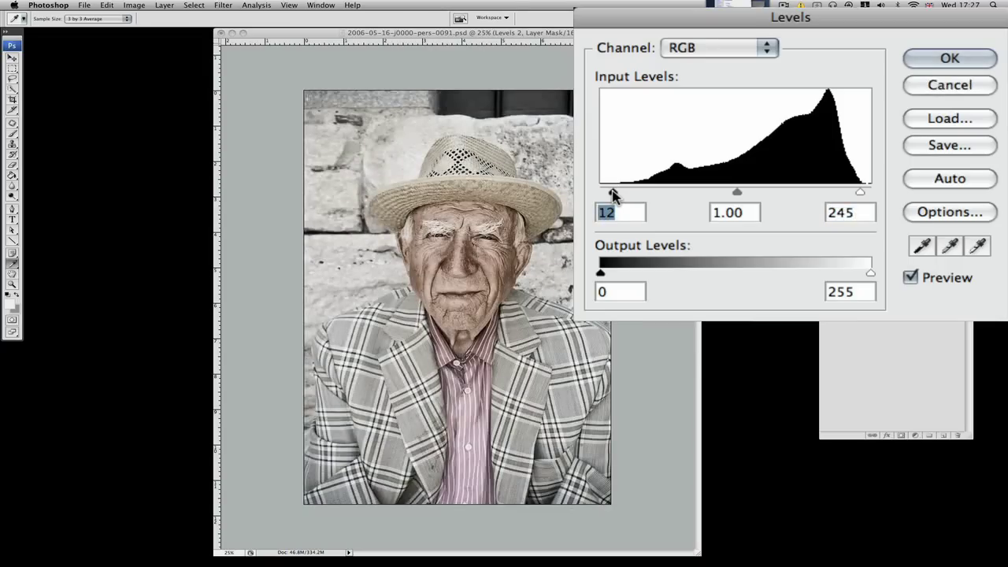
left_click(946, 60)
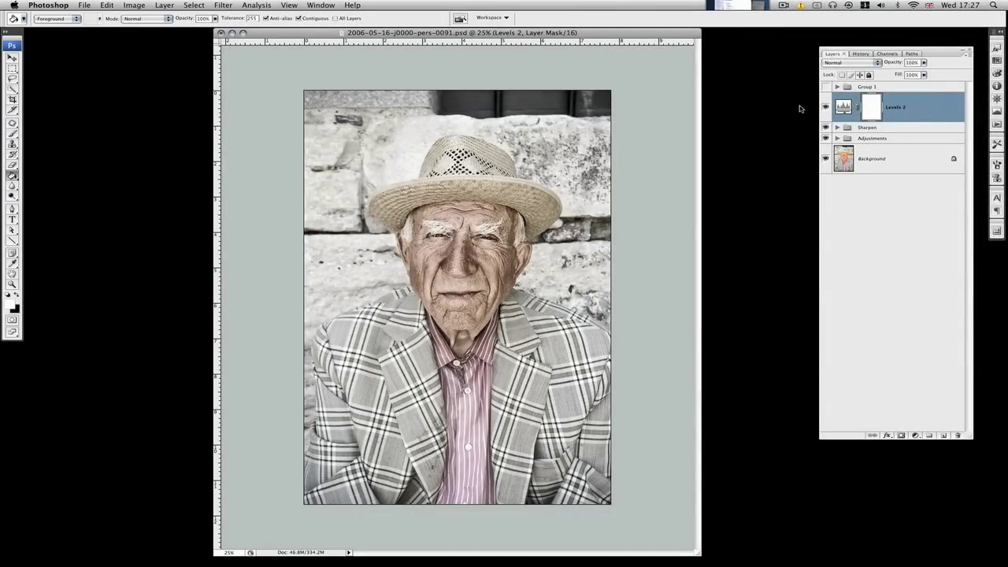
left_click(827, 107)
left_click(826, 107)
left_click_drag(464, 35, 470, 36)
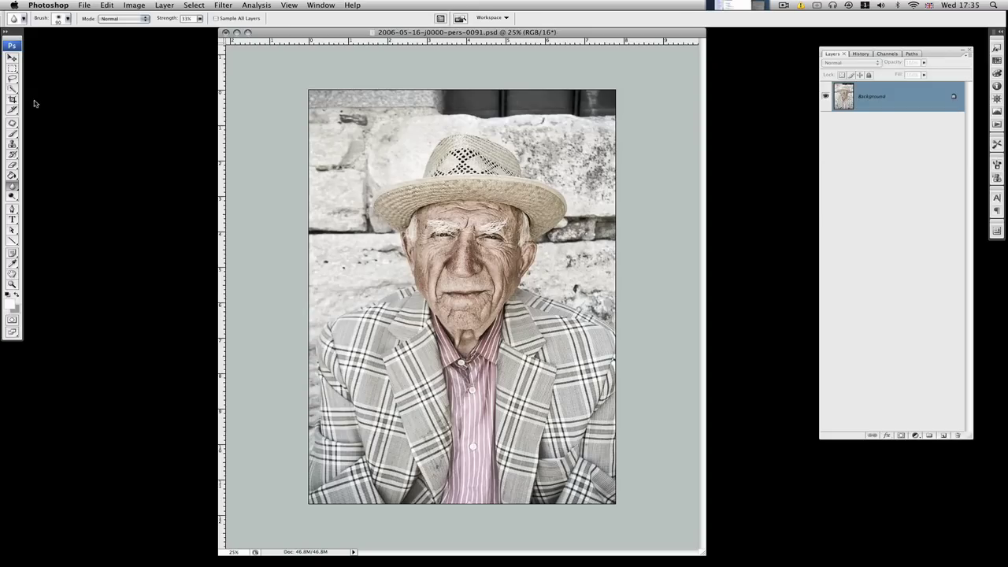
Step: Crop the dark strip off the top of the flattened portrait, keeping the full width and a small margin above the hat
left_click(13, 99)
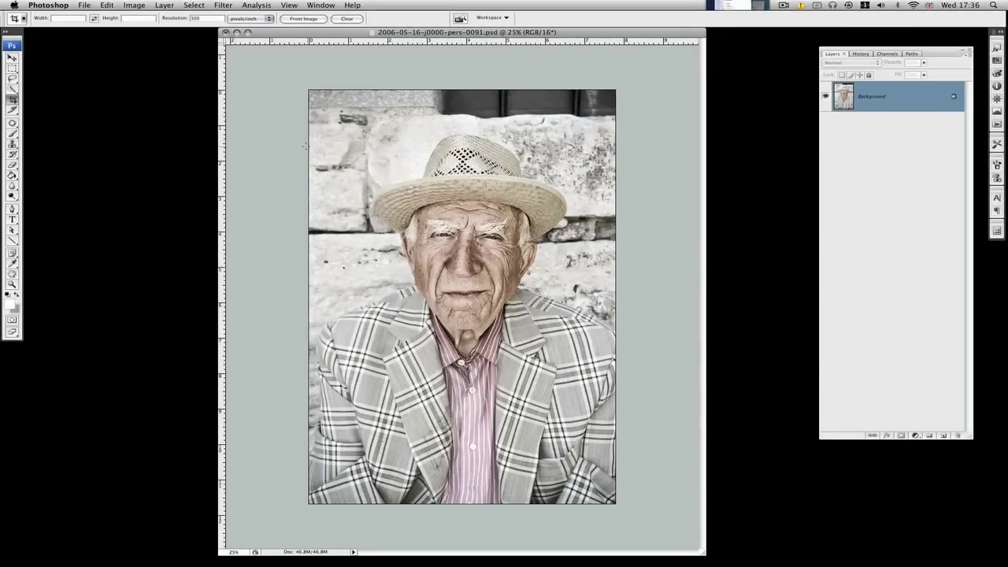
left_click_drag(576, 250, 616, 504)
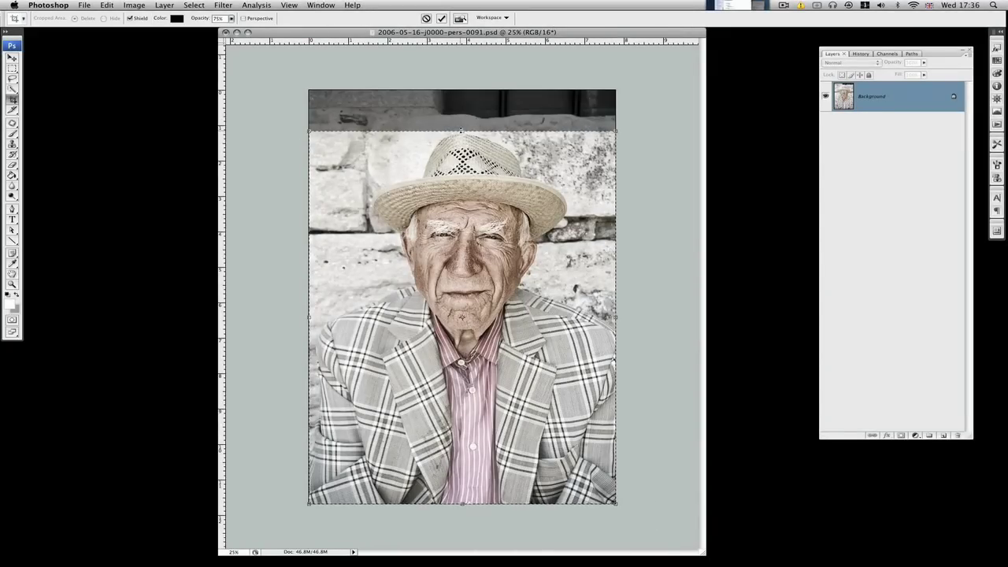
left_click_drag(462, 129, 462, 127)
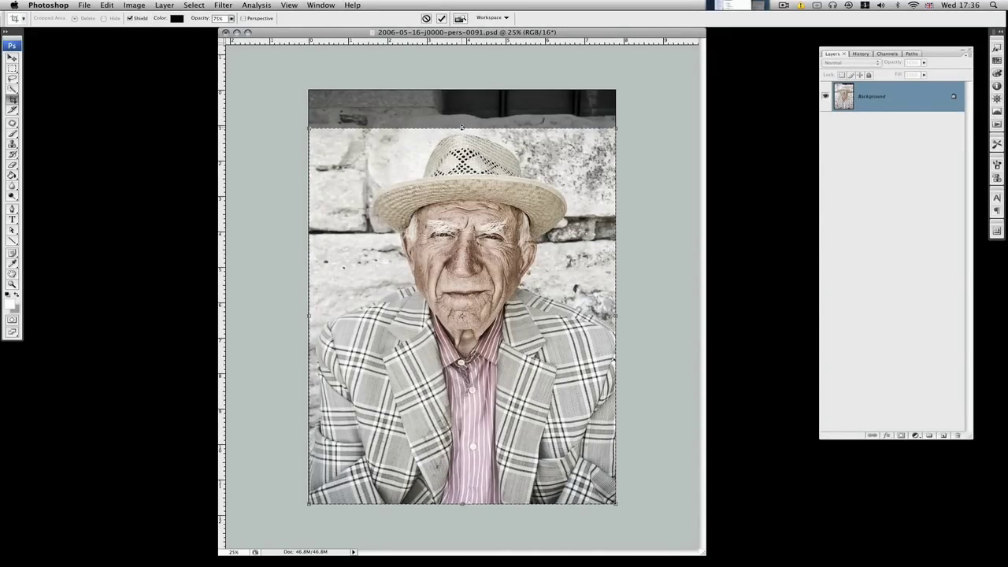
key("Return")
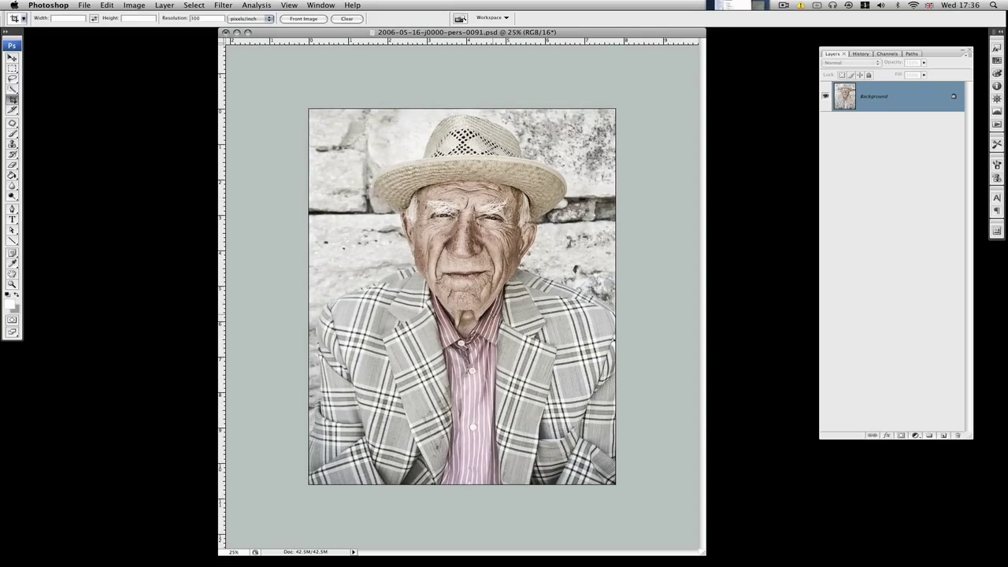
left_click_drag(427, 33, 351, 33)
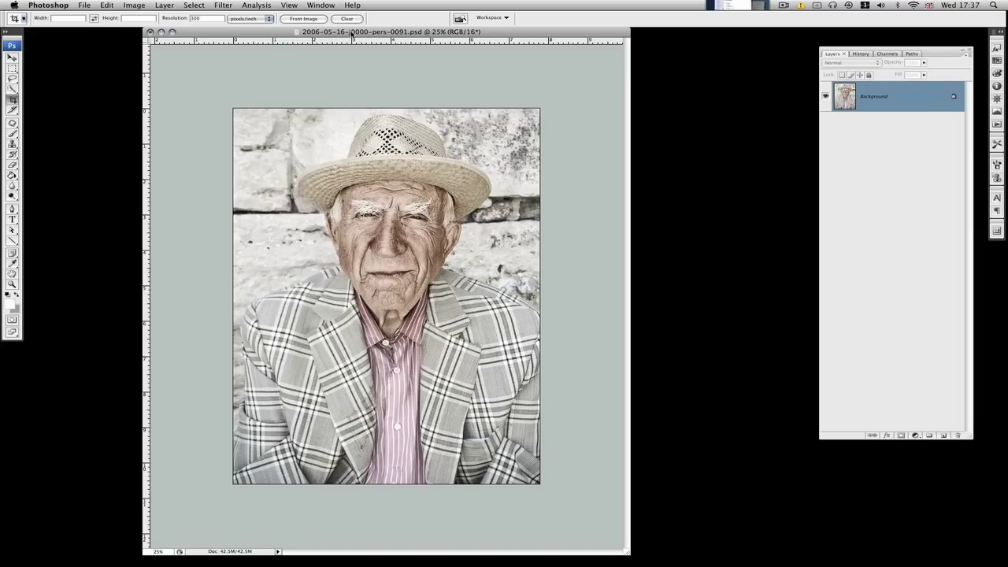